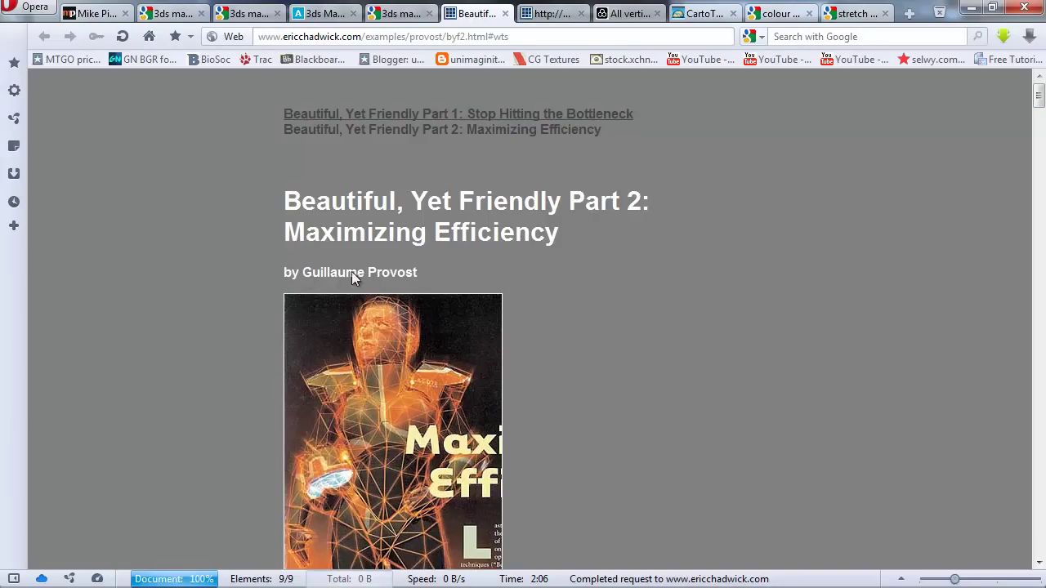
- Scroll the Maximizing Efficiency article to the vertex-splits figure, then switch to the 3ds Max gladiator scene
mouse_move(1037, 94)
mouse_down()
mouse_move(1035, 186)
mouse_move(1021, 214)
mouse_up()
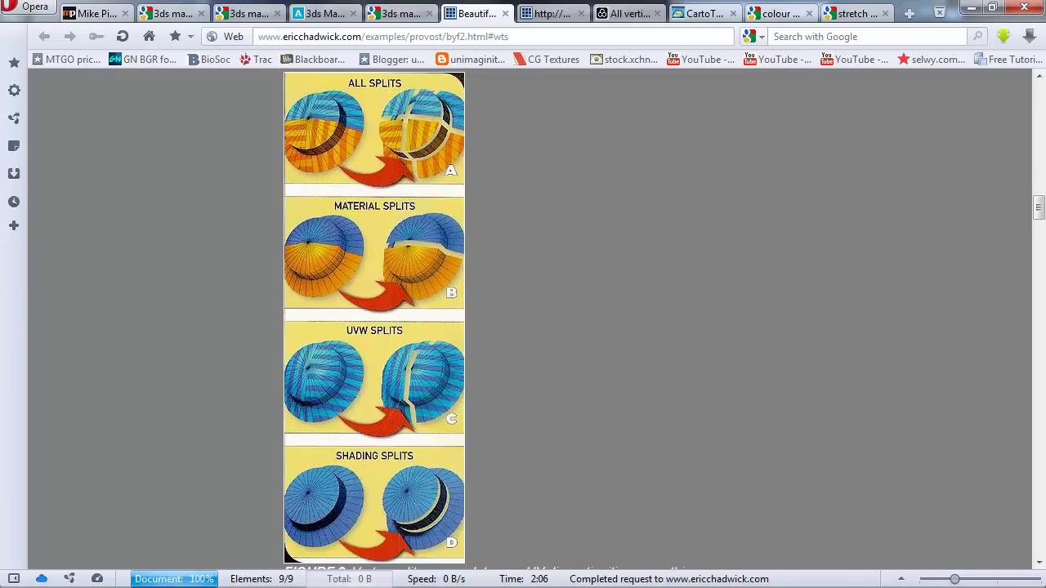
key(alt+Tab)
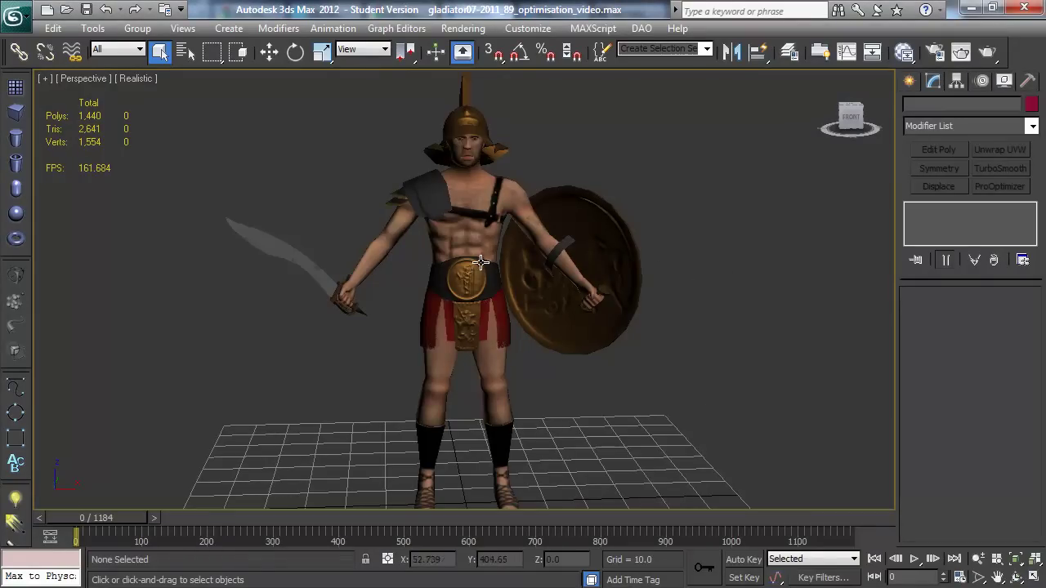
- Toggle Edged Faces on and off while selecting and orbiting around the gladiator
key(F4)
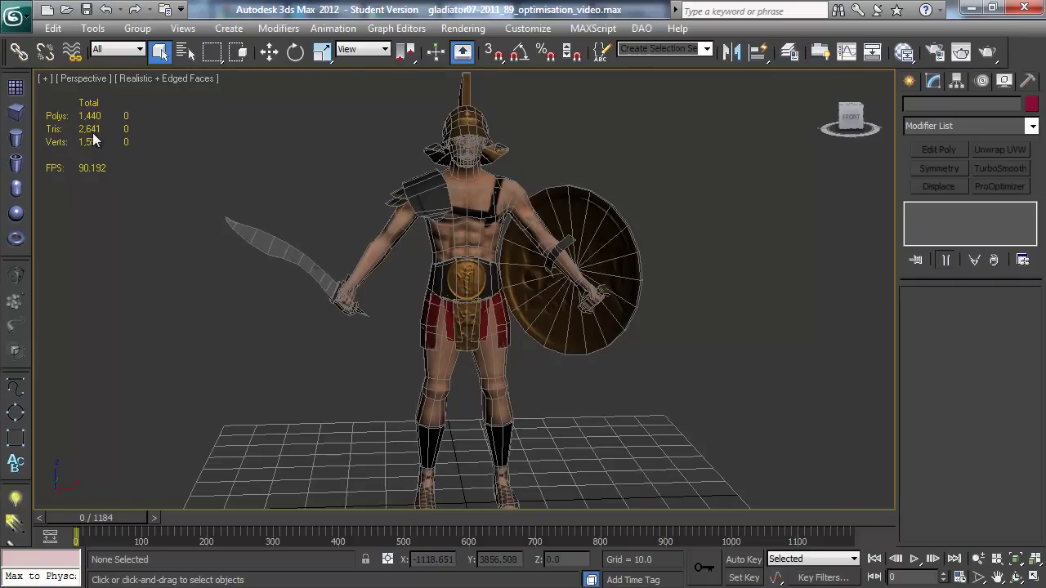
click(512, 191)
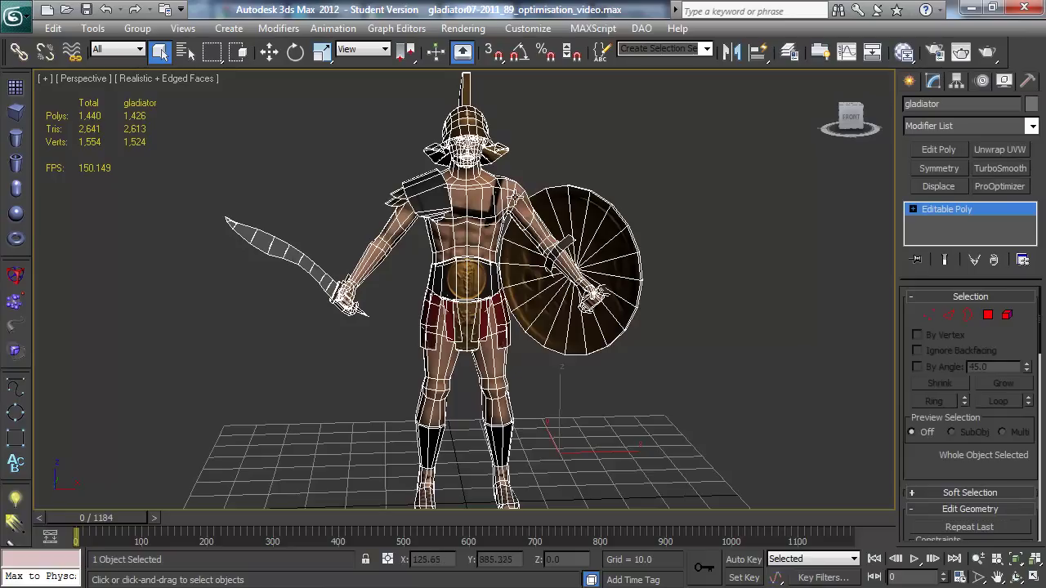
click(684, 322)
key(F4)
alt+middle_drag(662, 323, 569, 317)
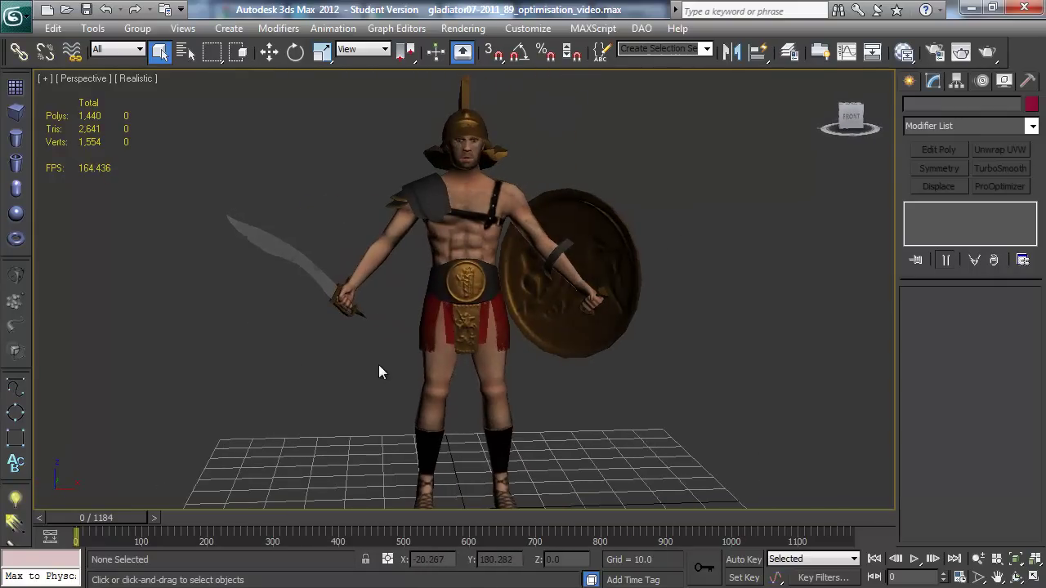
alt+middle_drag(410, 282, 449, 265)
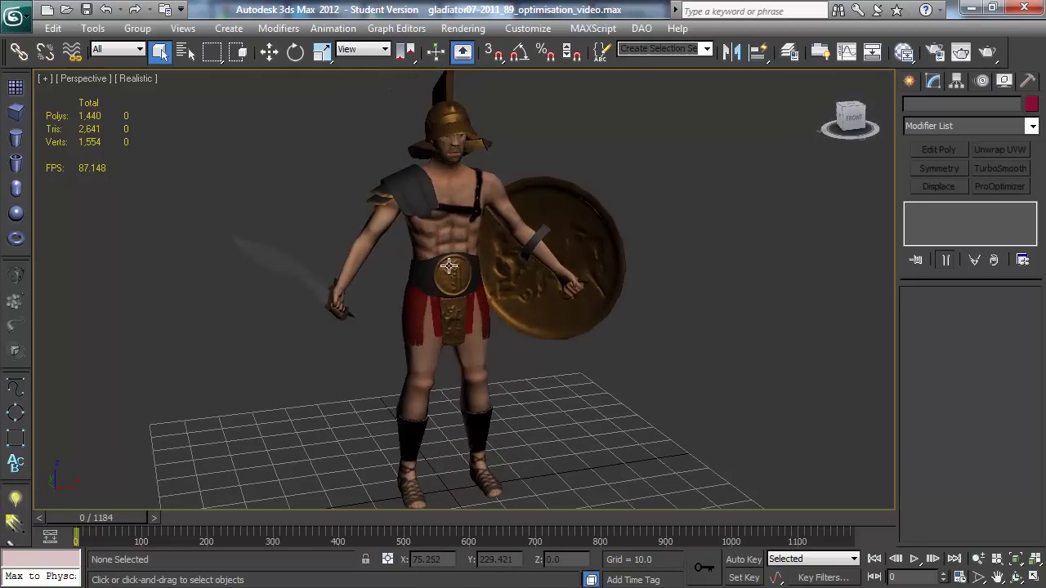
- Select the gladiator, turn Edged Faces back on, and zoom in on its 1,524-vertex mesh
click(449, 266)
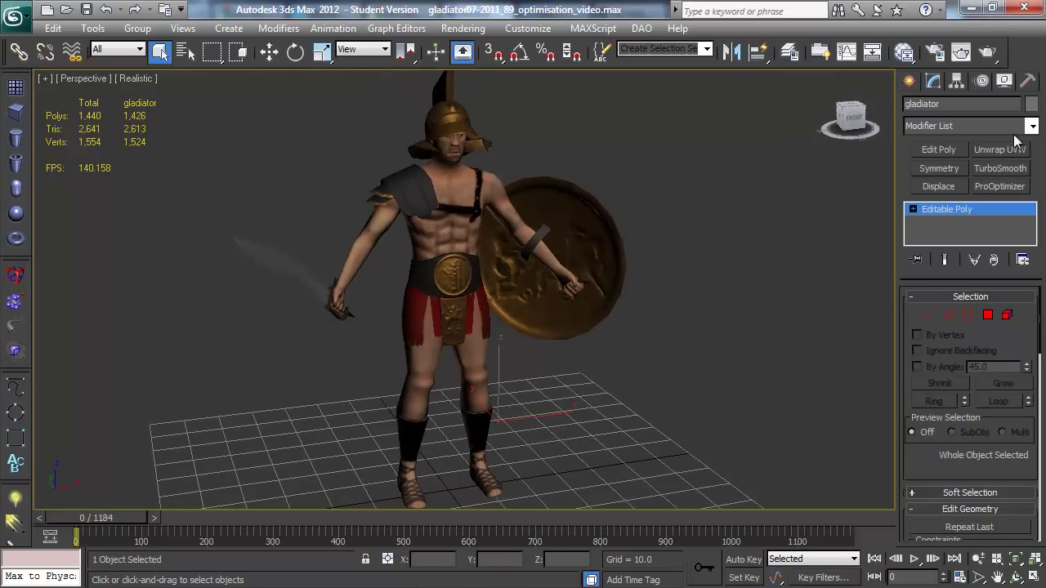
mouse_move(582, 304)
alt+middle_down()
mouse_move(563, 299)
mouse_move(593, 297)
alt+middle_up()
mouse_move(521, 304)
alt+middle_down()
mouse_move(540, 306)
mouse_move(518, 301)
alt+middle_up()
key(F4)
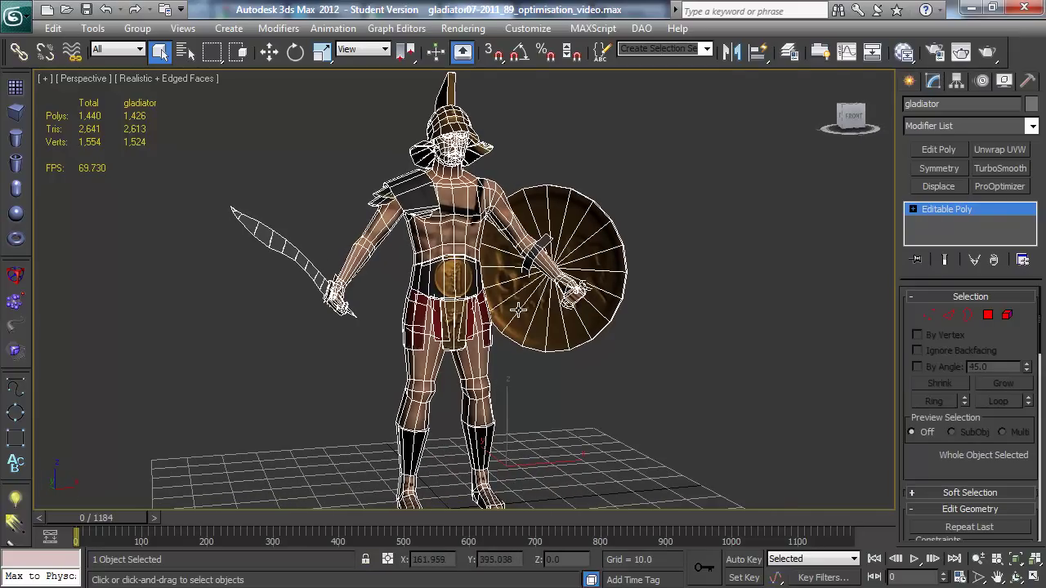
scroll(518, 310, up, 5)
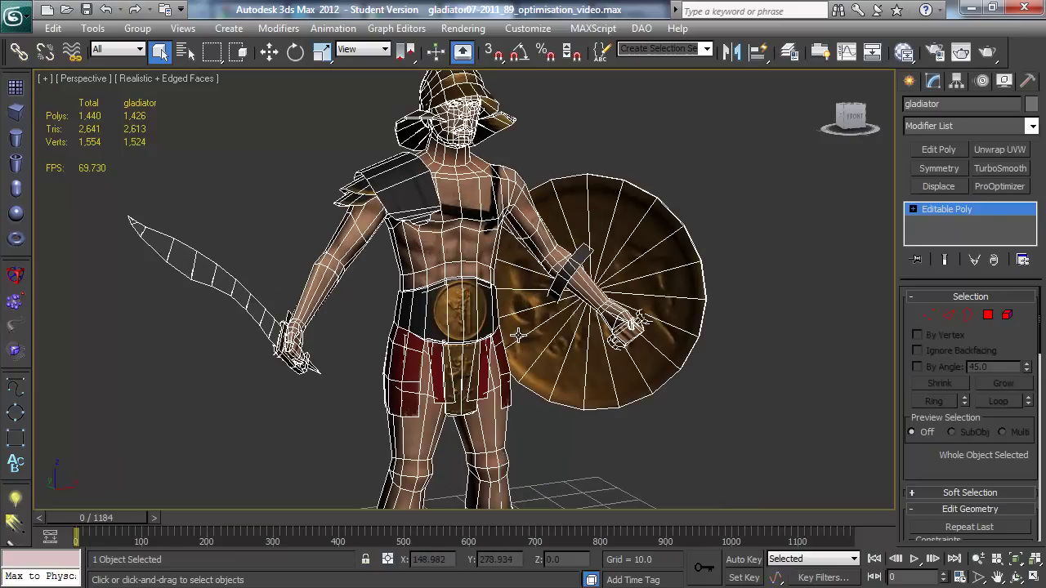
key(alt)
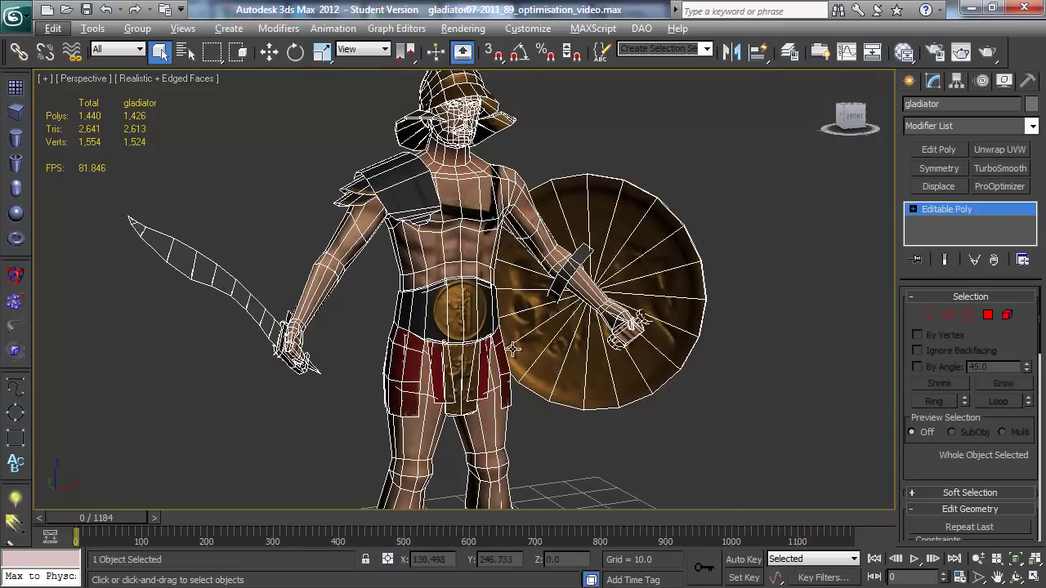
- Add a ProOptimizer modifier to the gladiator and calculate its optimization statistics
click(1032, 128)
key(p)
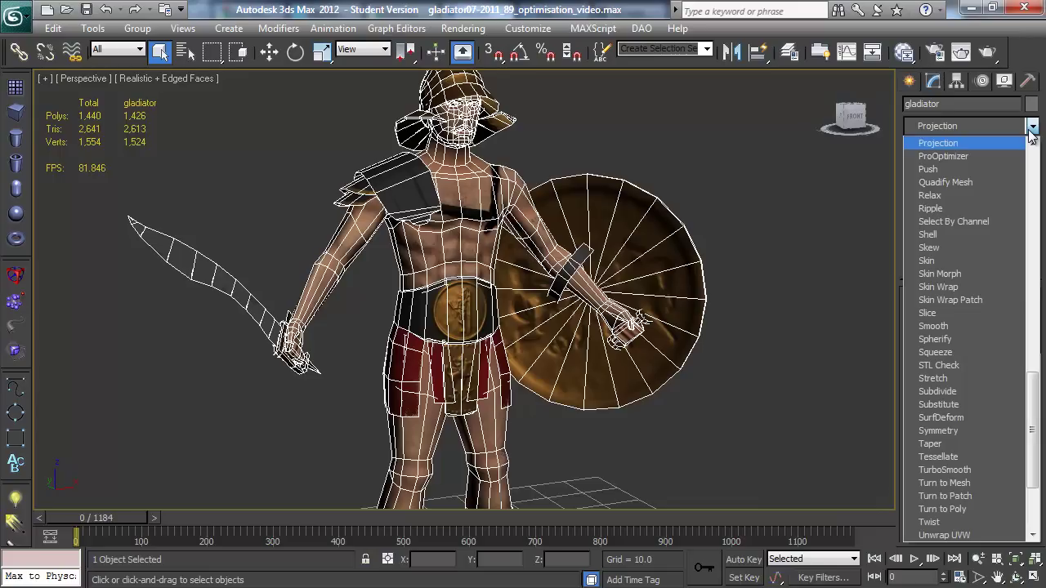
click(967, 155)
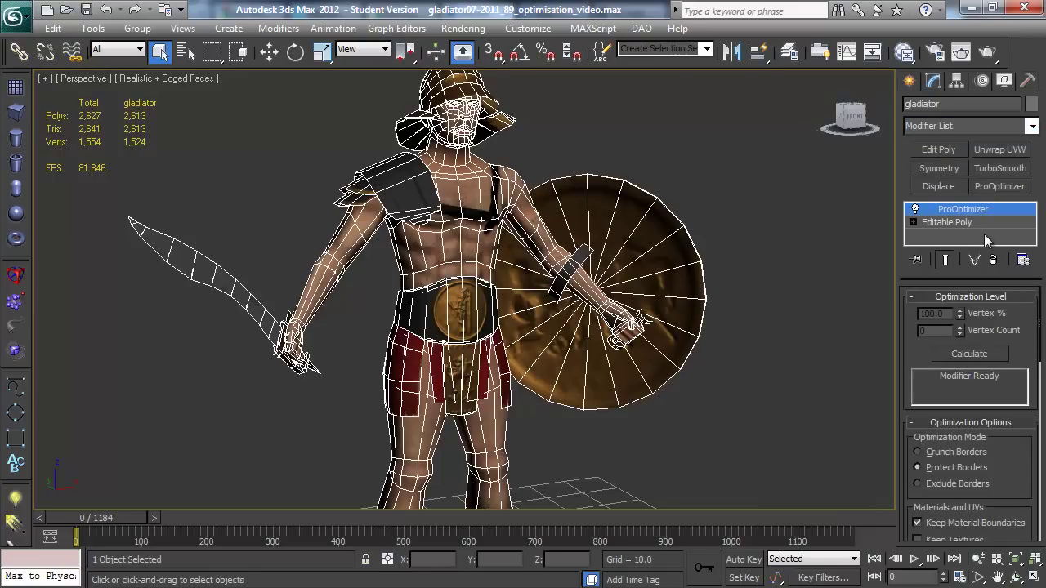
click(972, 353)
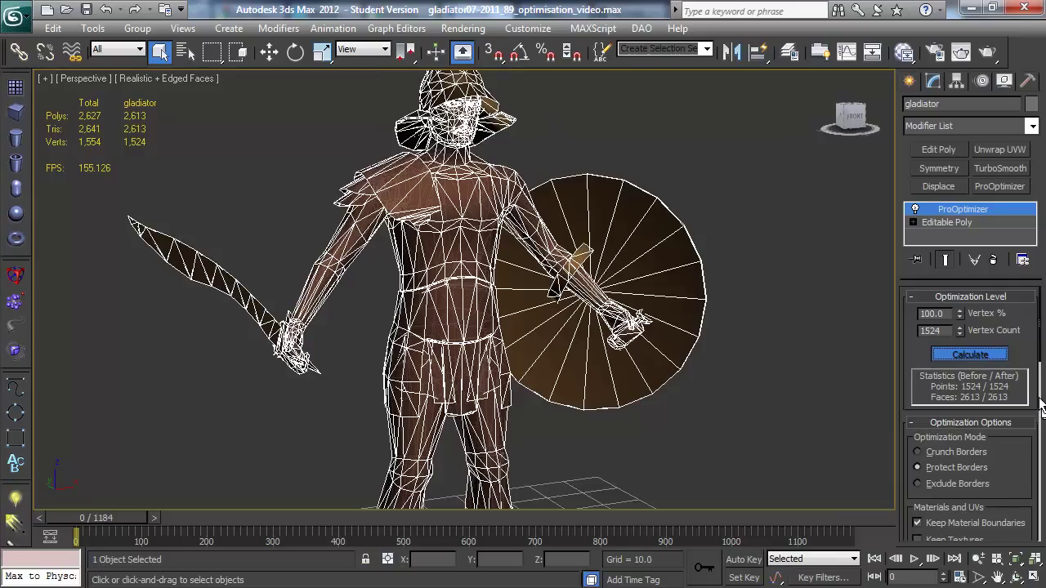
drag(1041, 365, 1036, 343)
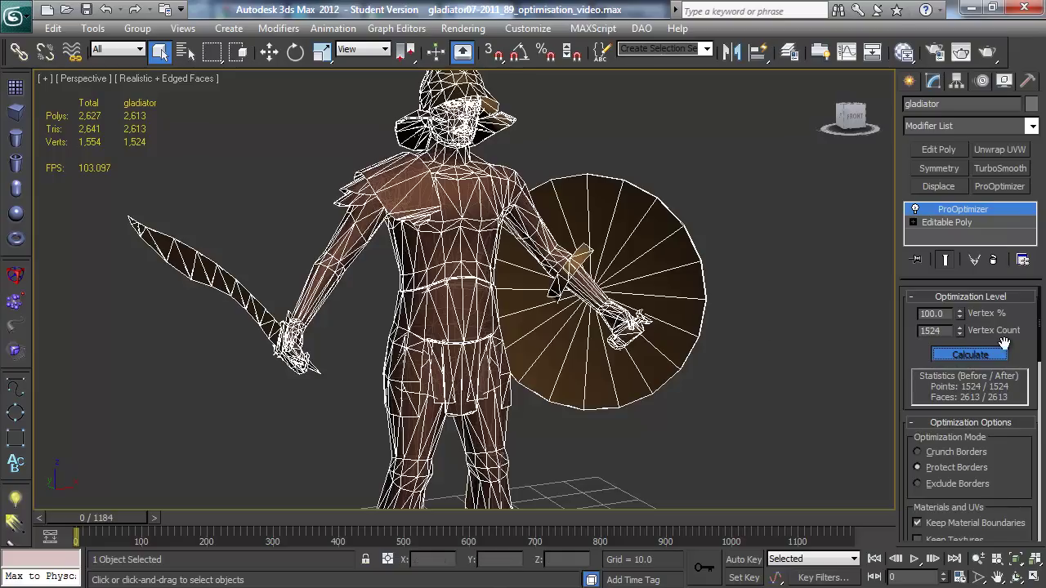
- Test vertex counts of 1516, 1485 and 1483, then restore the optimization to 100%
alt+middle_drag(533, 286, 447, 314)
alt+middle_drag(378, 294, 447, 284)
alt+middle_drag(758, 273, 546, 264)
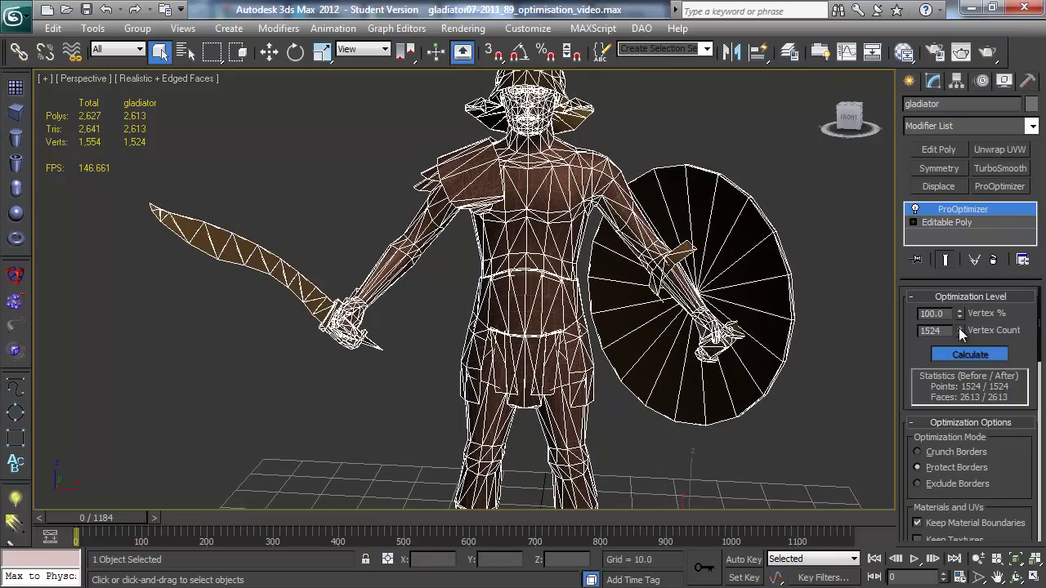
drag(960, 330, 961, 337)
middle_drag(523, 270, 523, 367)
drag(960, 333, 956, 349)
middle_drag(515, 357, 509, 332)
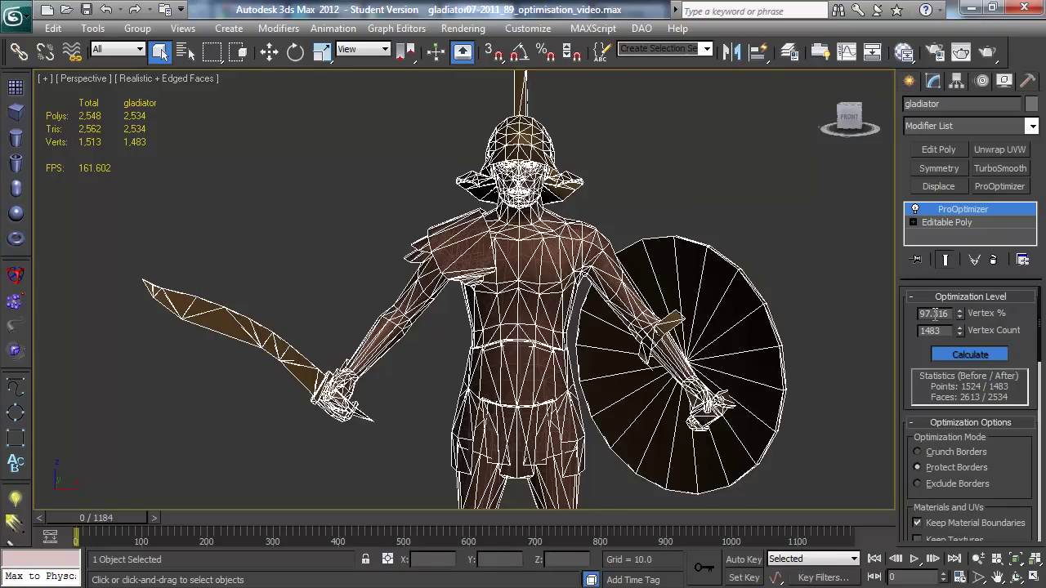
drag(960, 314, 960, 302)
middle_drag(557, 337, 542, 313)
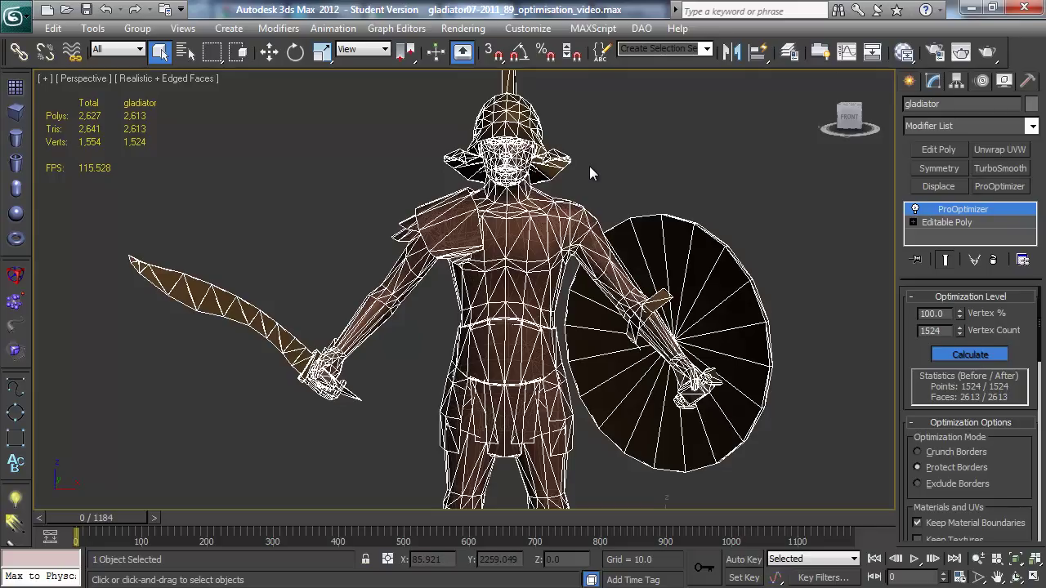
- Replace the gladiator's ProOptimizer modifier with an STL Check modifier
right_click(934, 211)
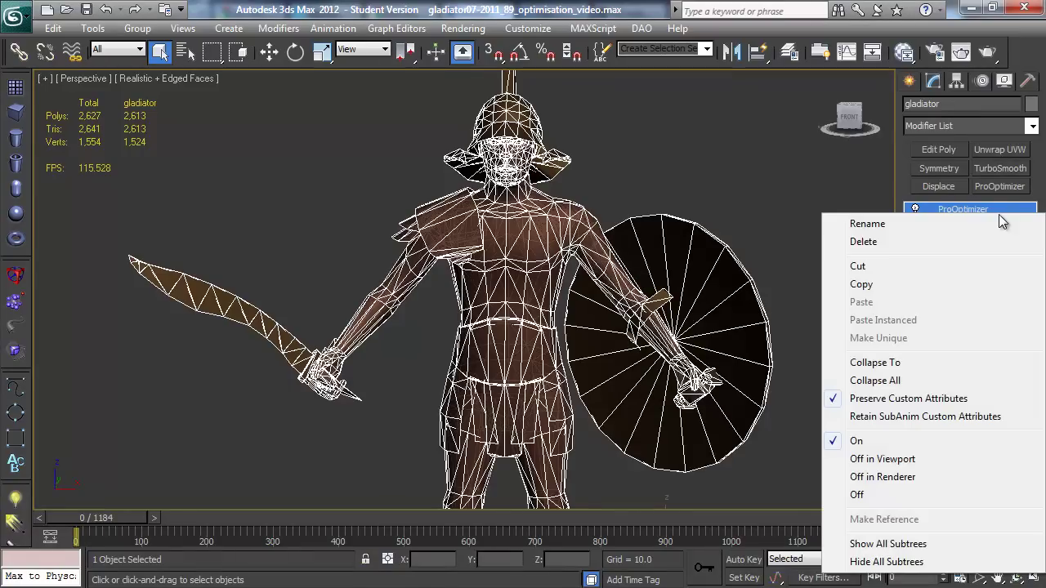
click(927, 247)
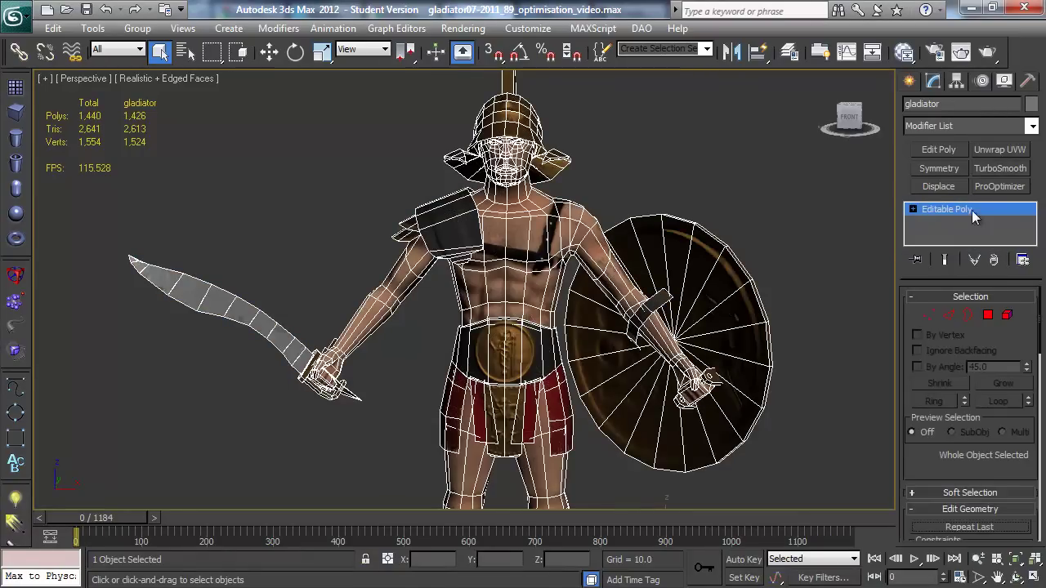
click(1033, 126)
scroll(1034, 127, down, 10)
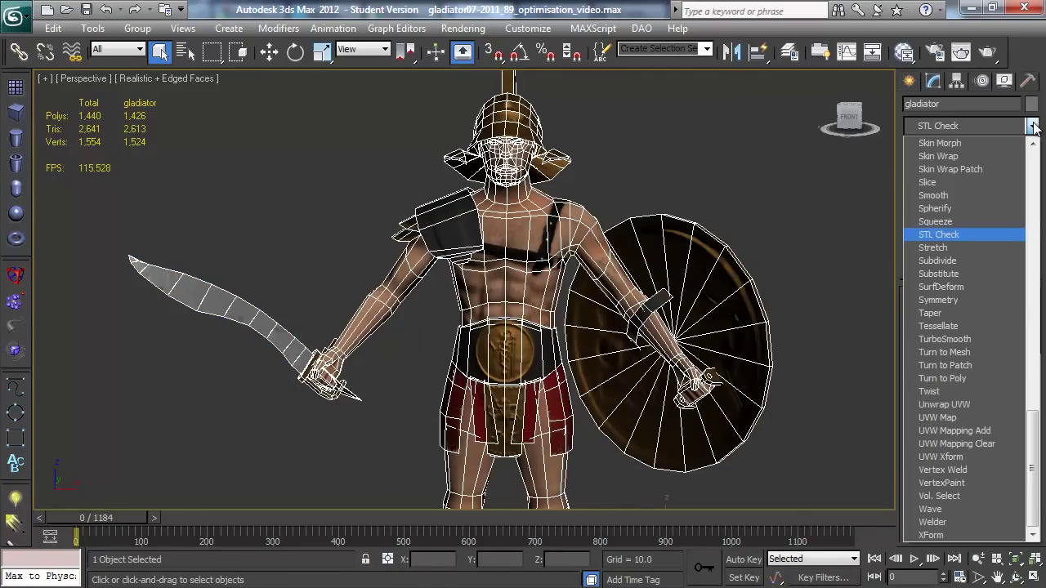
click(962, 236)
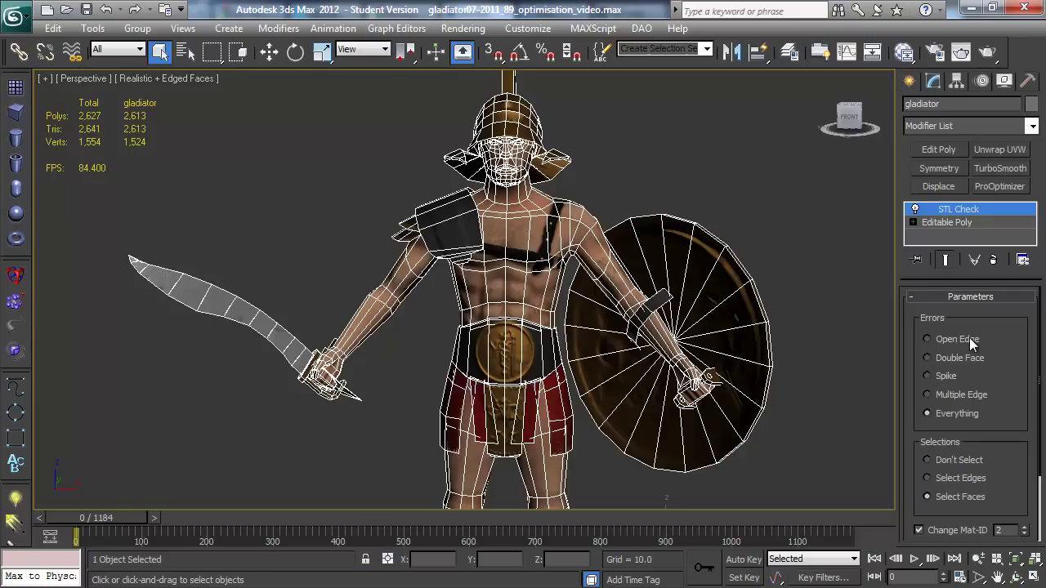
- Run STL Check with Select Faces, marking 319 open-edge error faces red
drag(1025, 438, 1007, 341)
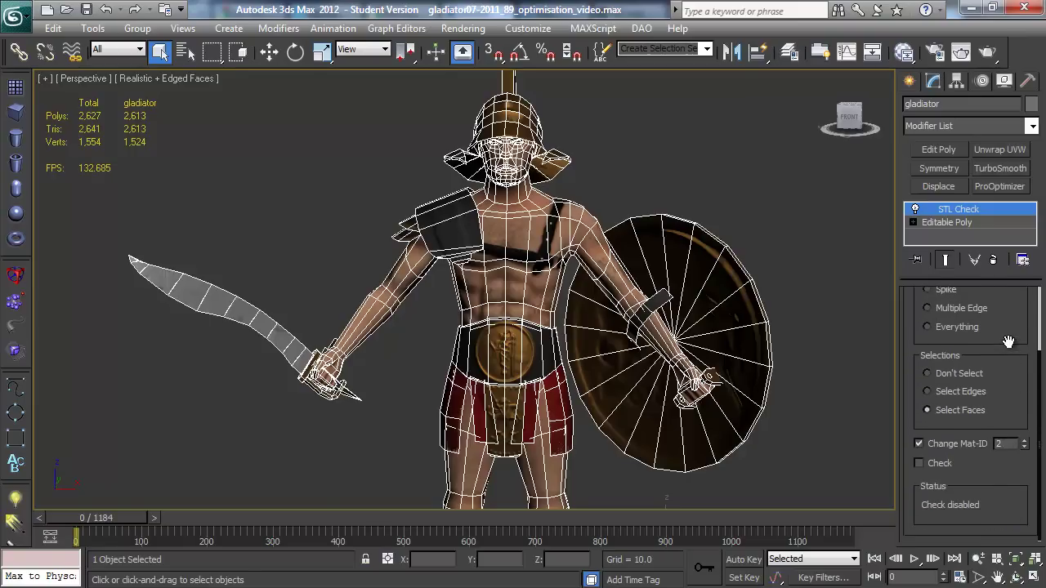
scroll(1008, 341, up, 2)
scroll(964, 353, down, 2)
click(919, 464)
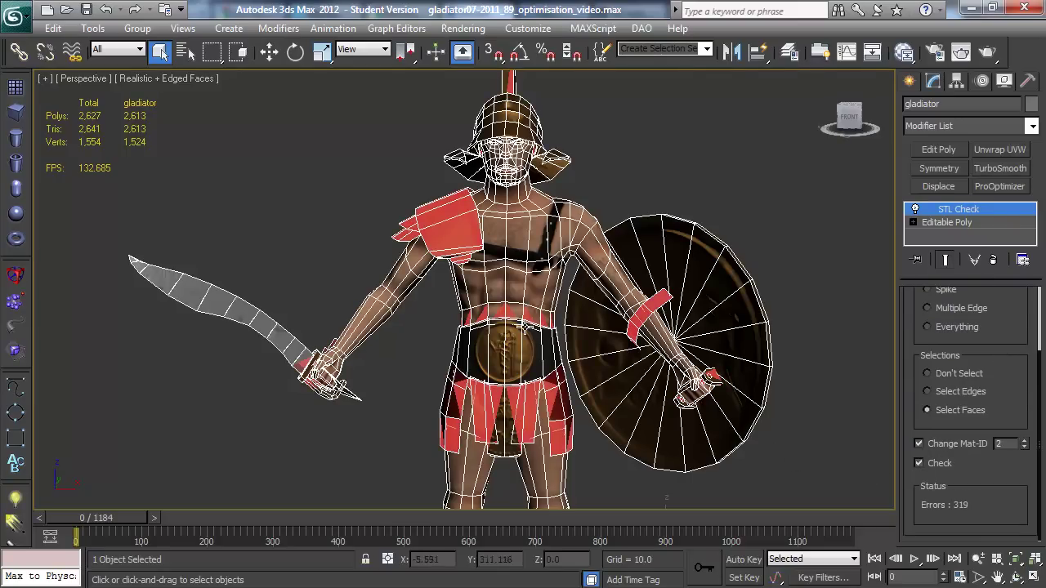
- Inspect the red error faces across the helmet, torso and left side of the gladiator
scroll(523, 326, down, 3)
alt+middle_drag(524, 327, 531, 388)
scroll(474, 359, up, 5)
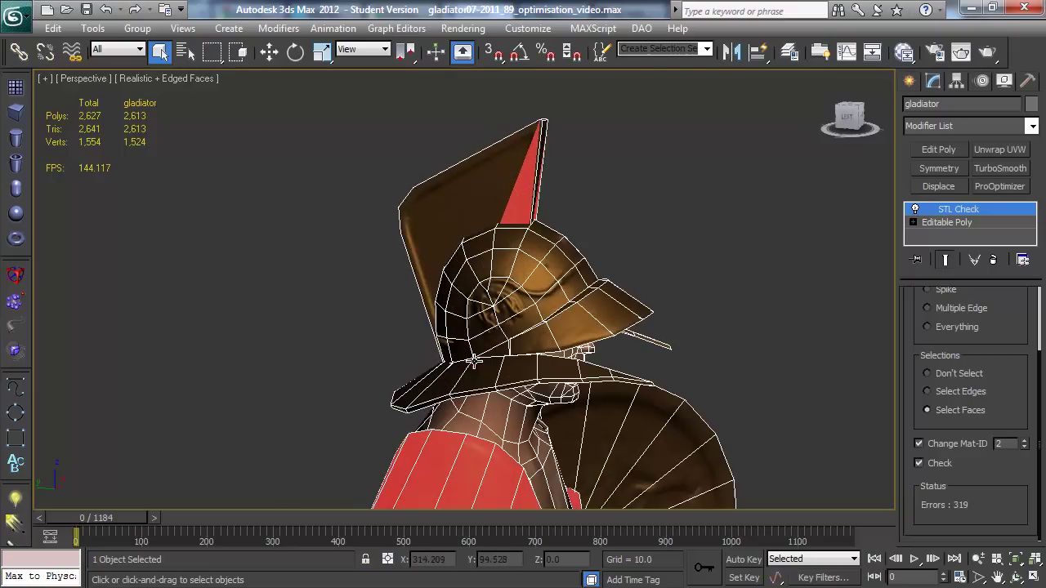
middle_drag(530, 231, 522, 178)
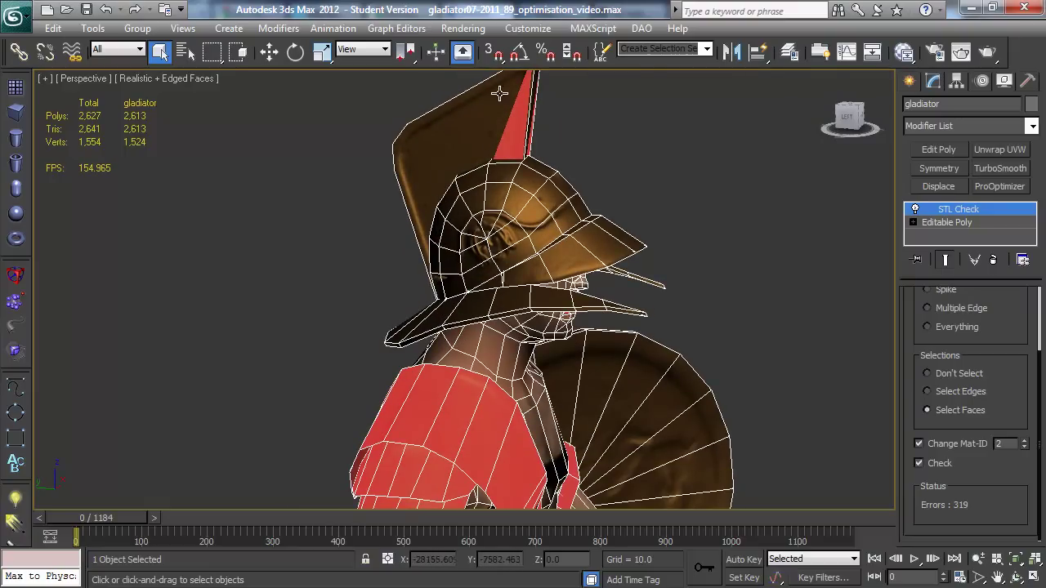
middle_drag(523, 154, 531, 162)
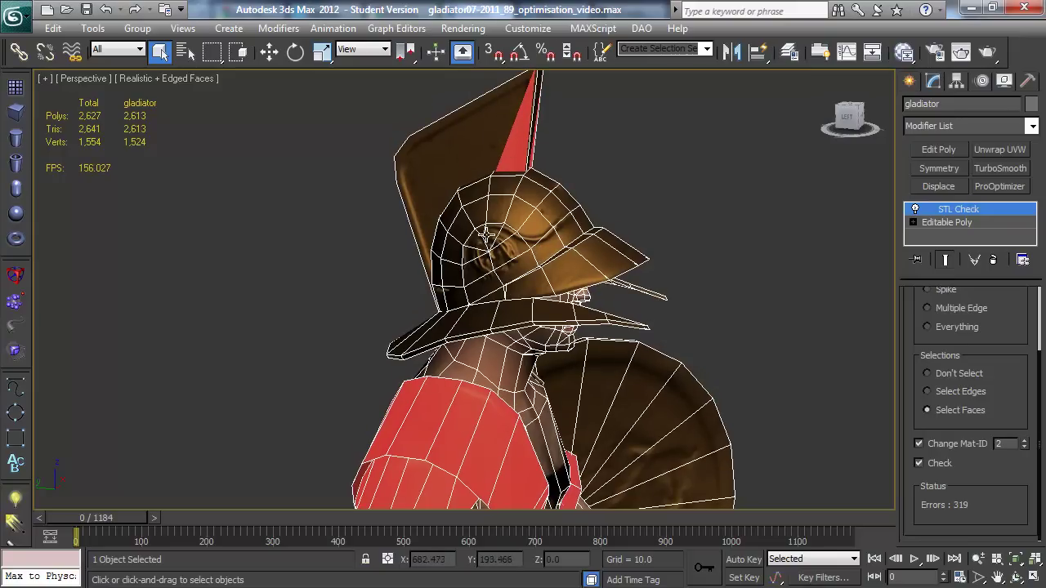
middle_drag(524, 266, 526, 255)
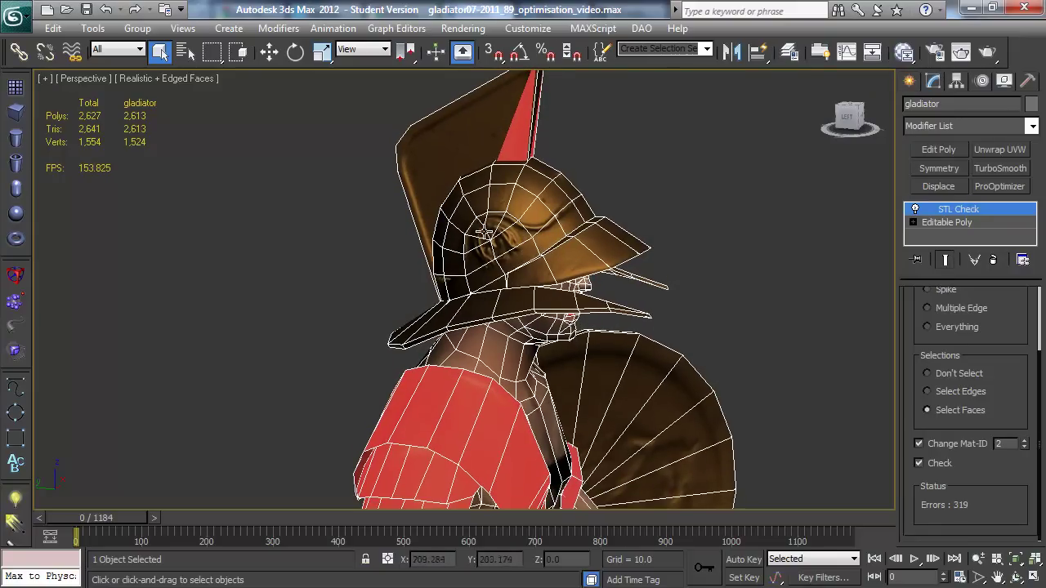
alt+middle_drag(622, 260, 553, 273)
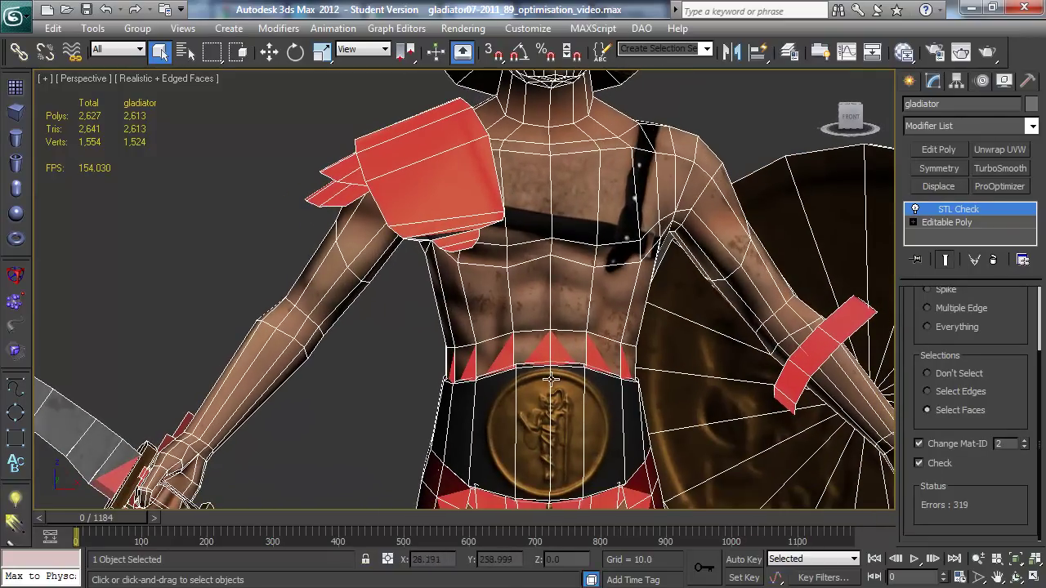
middle_drag(753, 346, 578, 311)
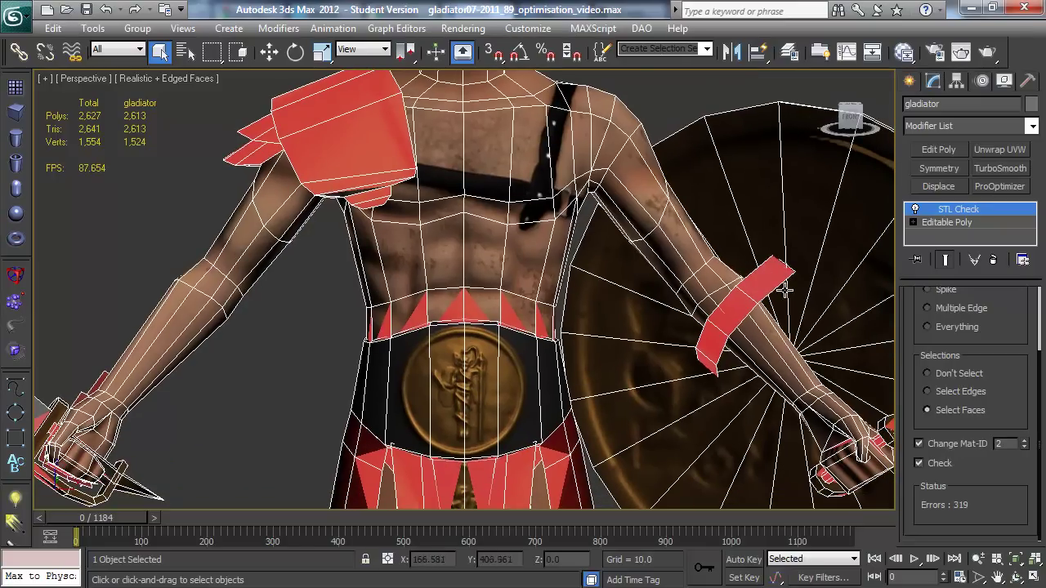
scroll(499, 286, down, 5)
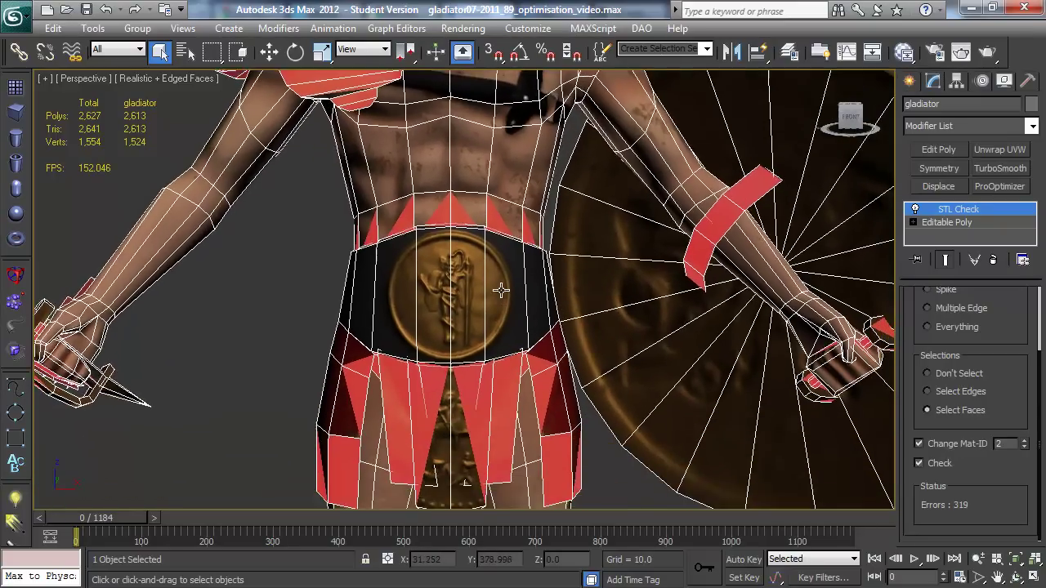
alt+middle_drag(513, 278, 447, 398)
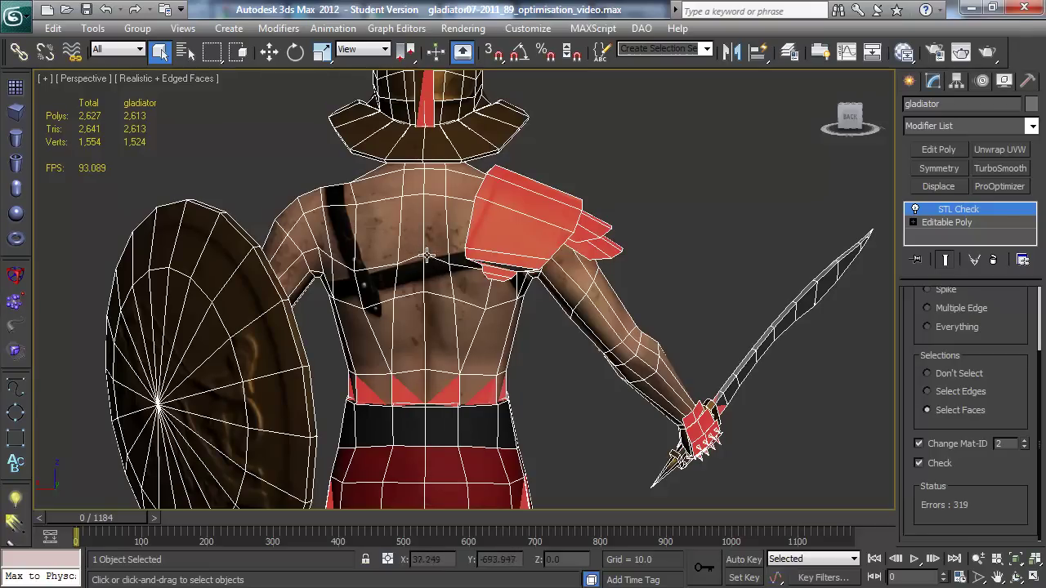
alt+middle_drag(562, 273, 638, 296)
scroll(913, 389, up, 3)
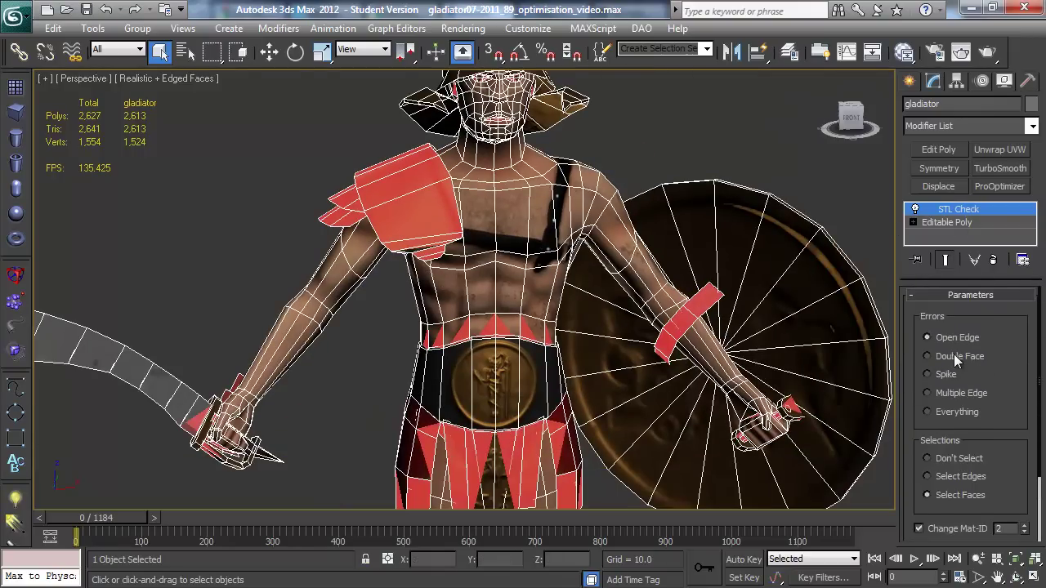
- Switch STL Check to Double Face, confirm No Errors, and delete the STL Check modifier
click(950, 354)
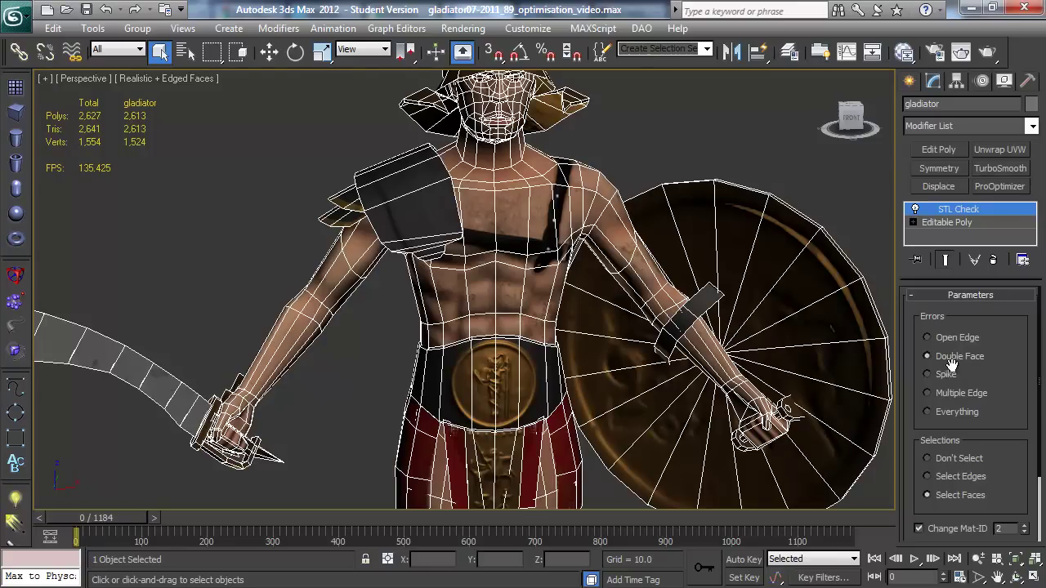
scroll(1042, 374, down, 1)
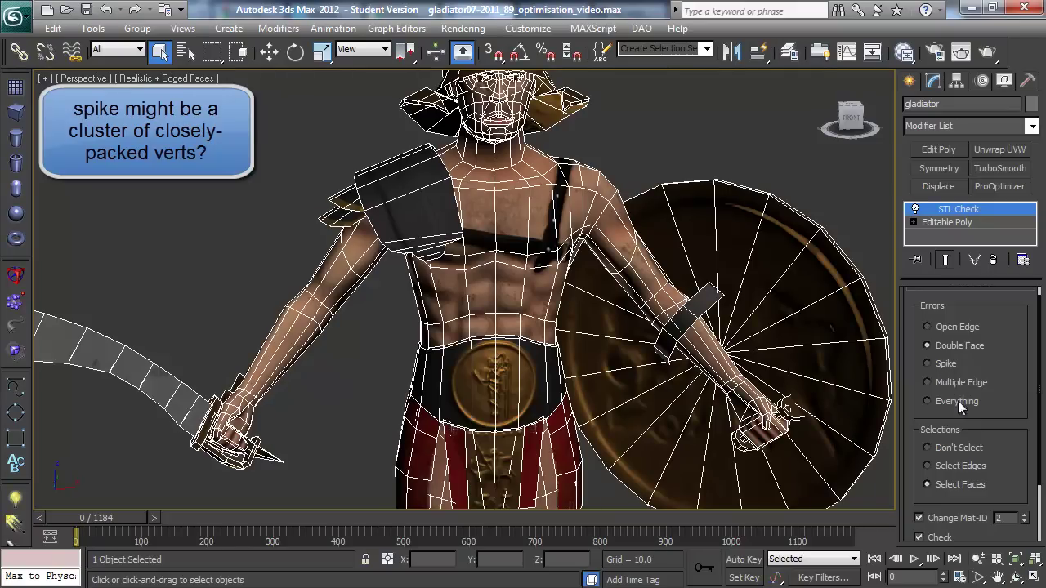
drag(1042, 406, 1043, 488)
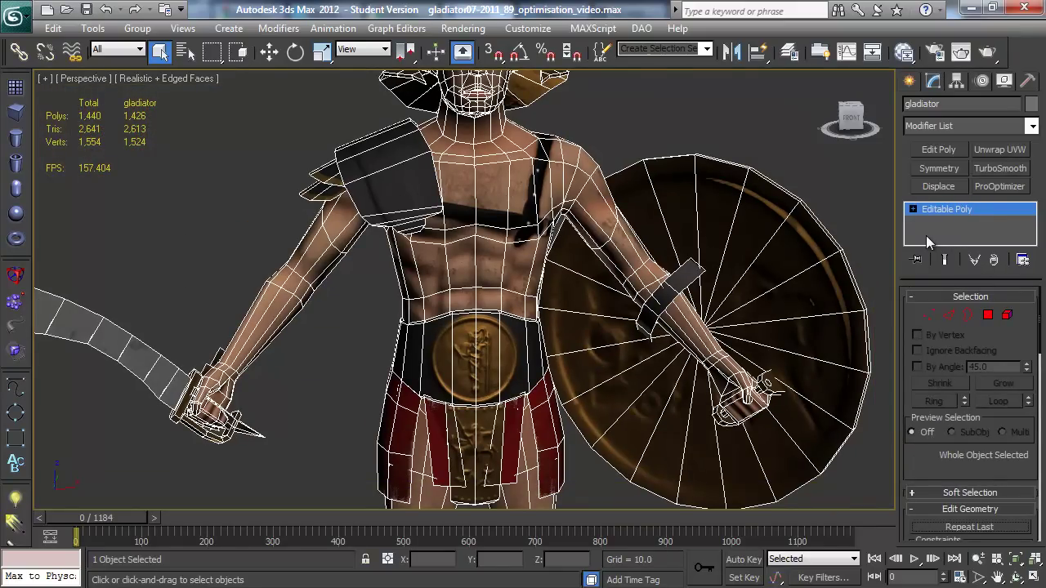
- In Graphite Polygon mode, select the gladiator's 273 non-quad polygons and orbit to inspect them
alt+middle_drag(456, 266, 574, 389)
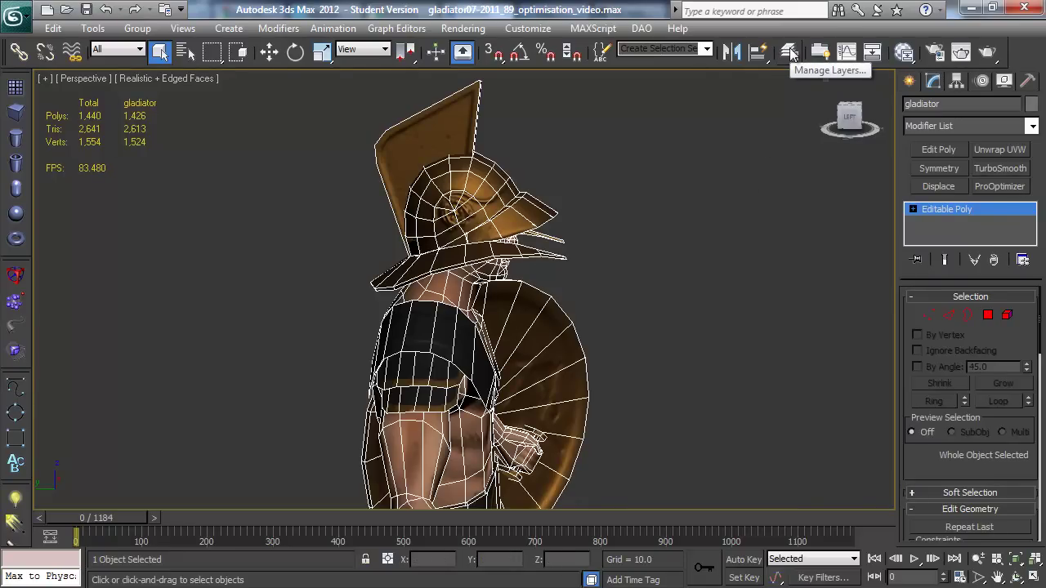
click(820, 52)
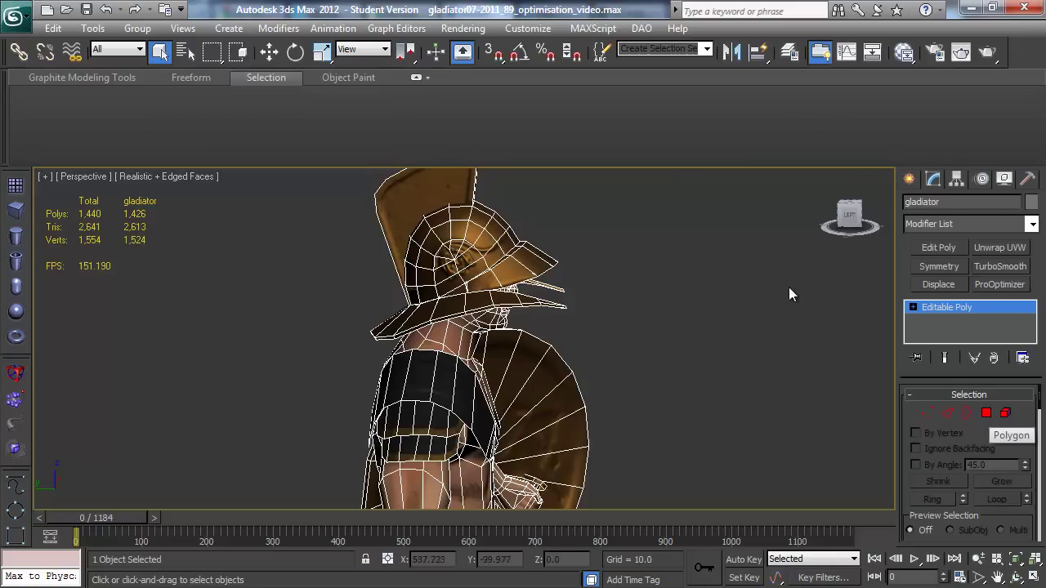
click(986, 413)
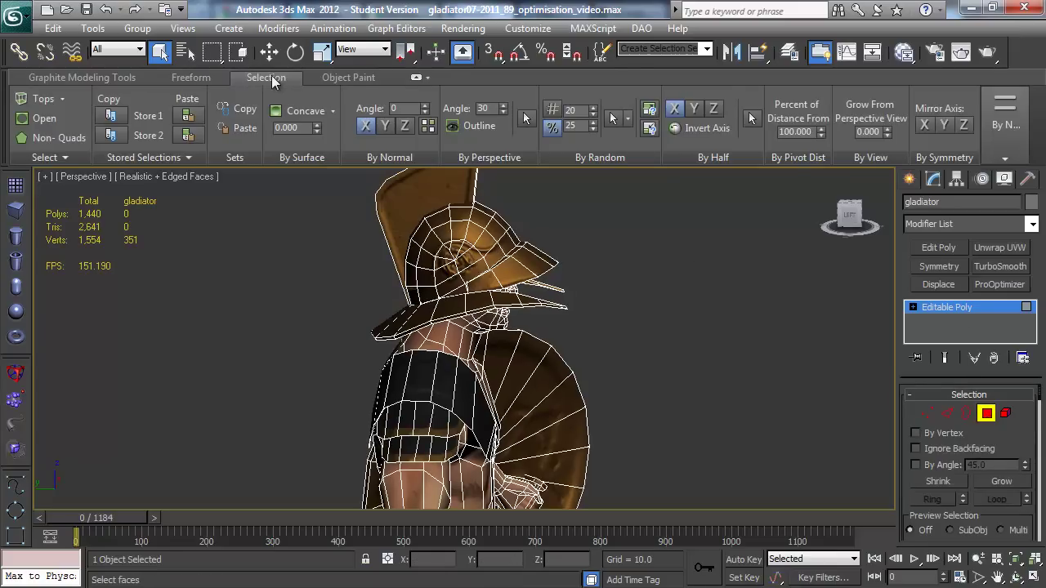
click(1004, 123)
click(37, 137)
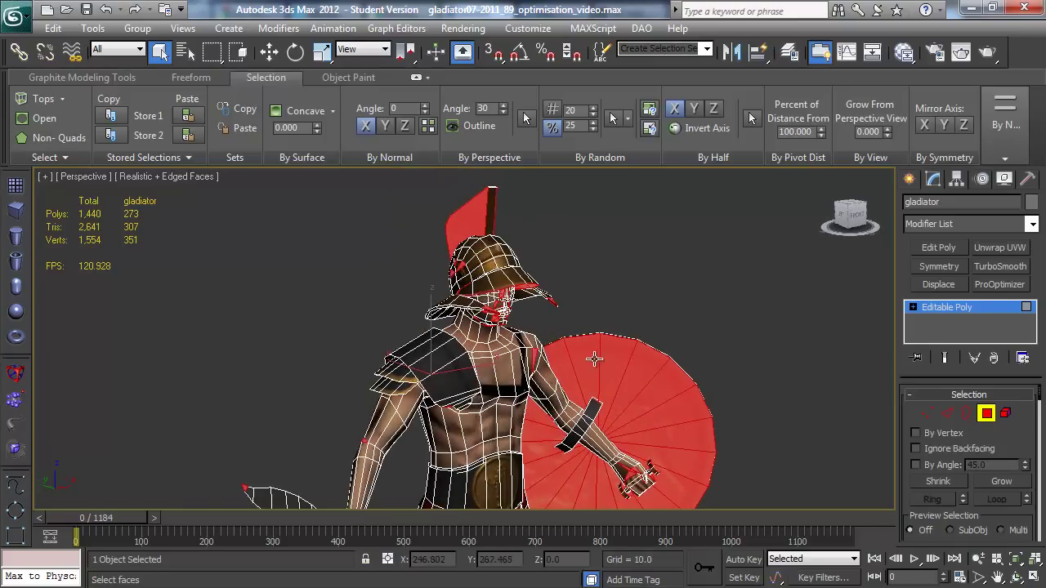
alt+middle_drag(620, 353, 513, 344)
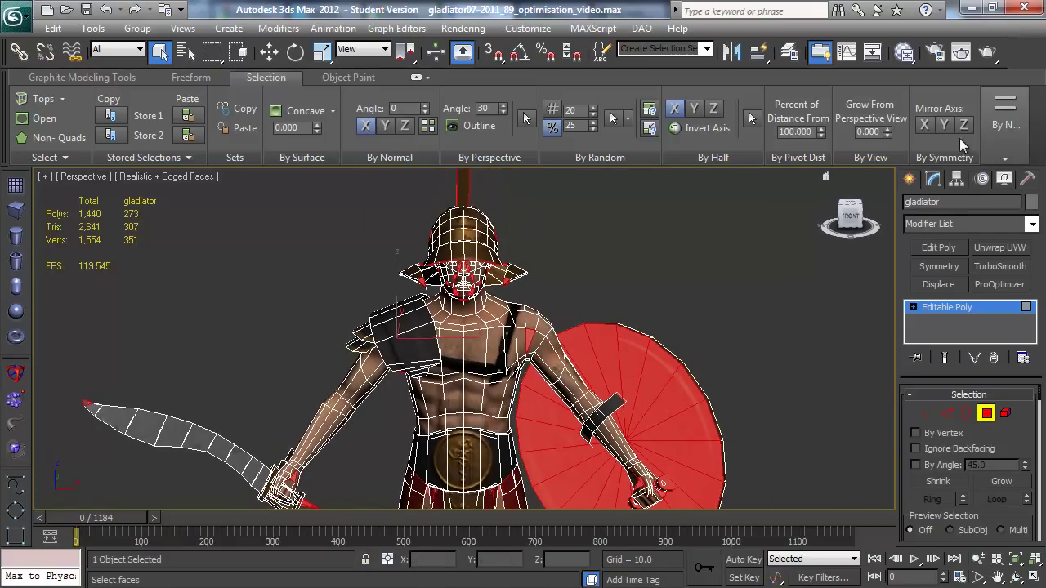
mouse_move(1002, 130)
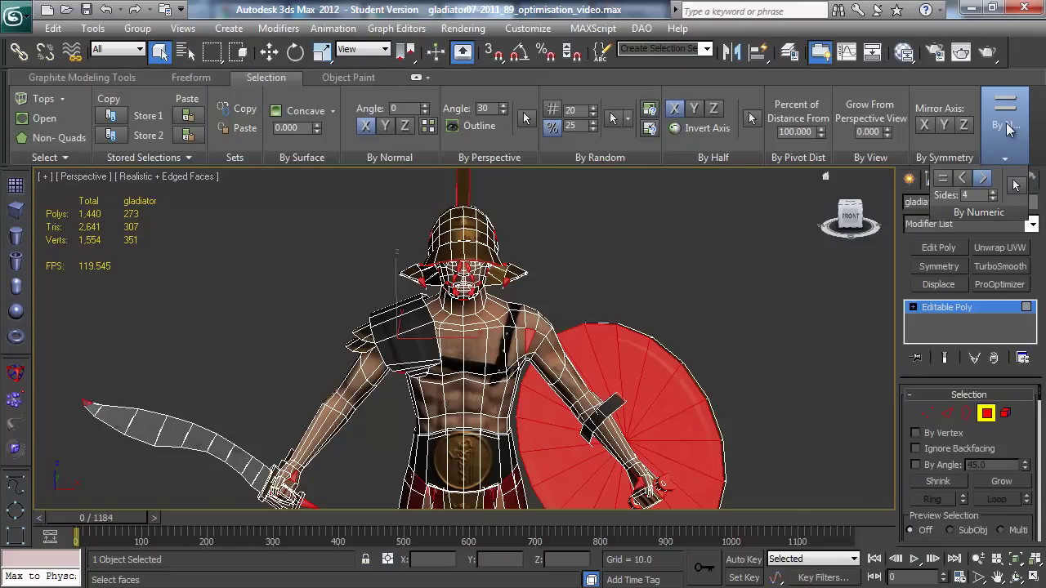
- Narrow the selection to 11 polygons with By Numeric Sides 4, inspect them, then deselect the crest faces
click(1014, 188)
key(z)
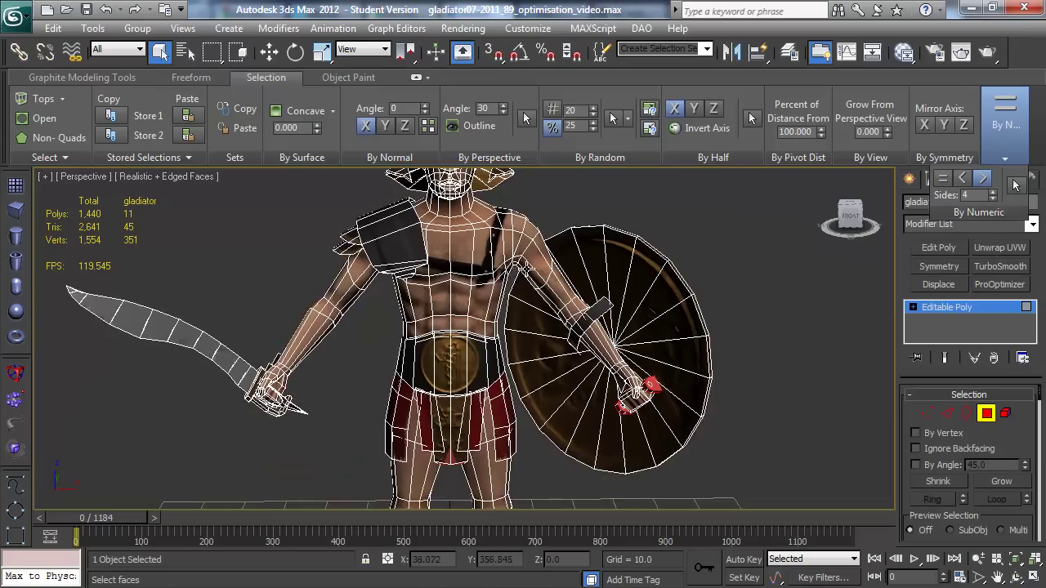
alt+middle_drag(563, 288, 593, 281)
scroll(523, 343, up, 5)
key(7)
alt+middle_drag(454, 463, 490, 406)
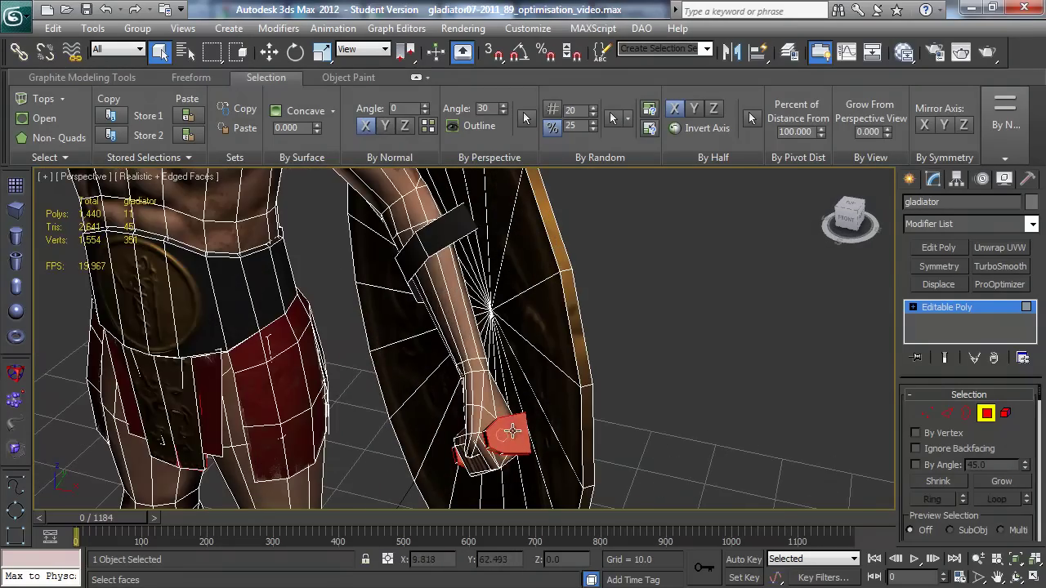
scroll(433, 379, down, 3)
alt+middle_drag(433, 379, 531, 401)
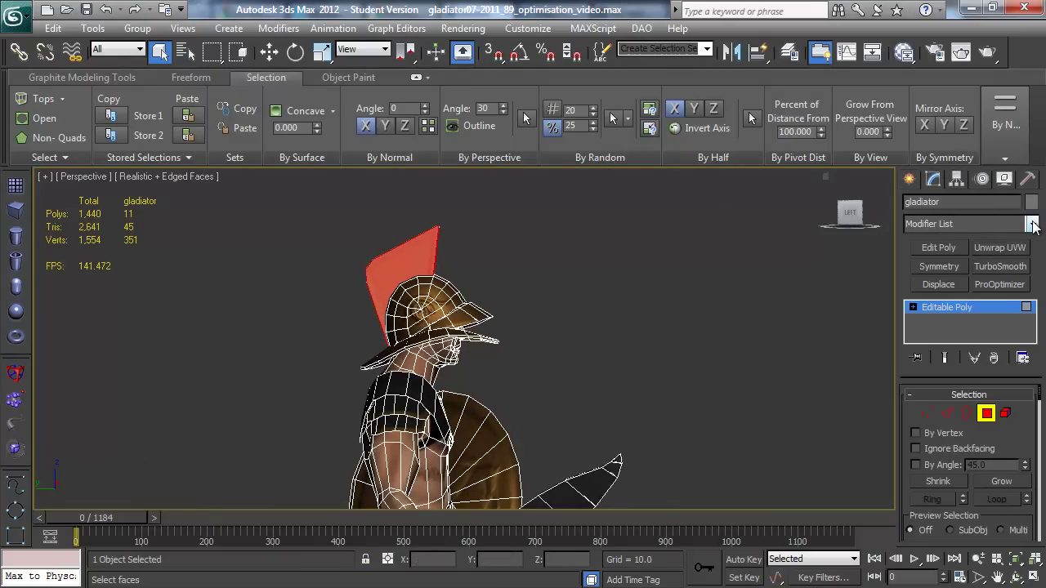
middle_drag(662, 341, 628, 292)
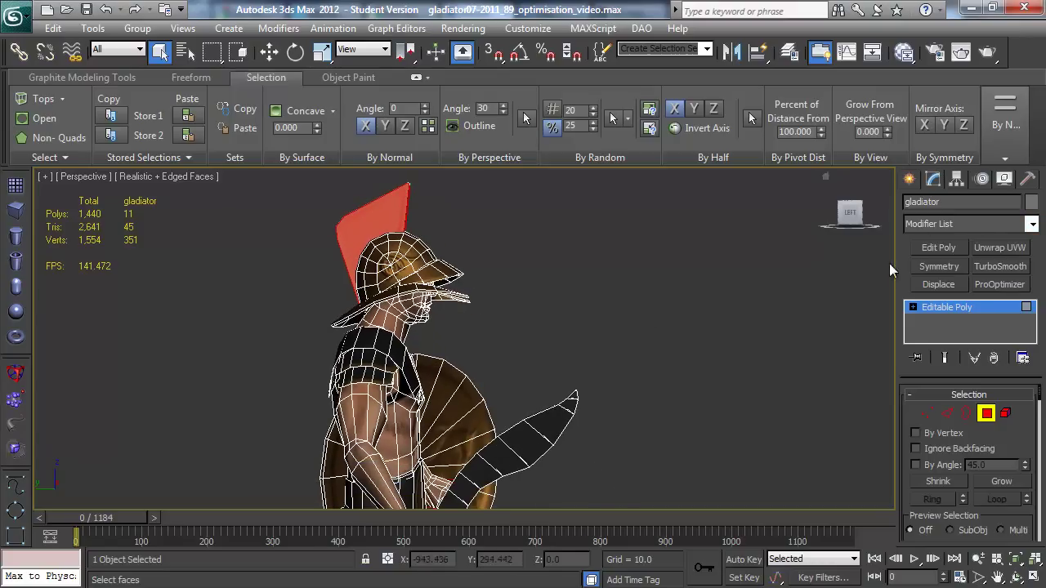
click(627, 288)
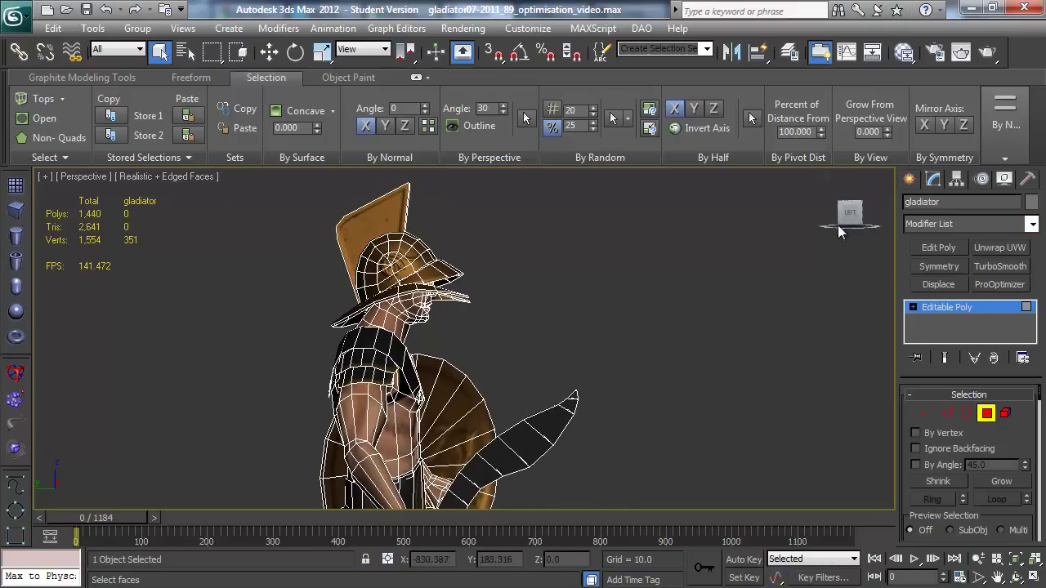
- Leave Polygon mode and stack a Turn to Poly modifier on the gladiator's Editable Poly
click(911, 180)
click(931, 182)
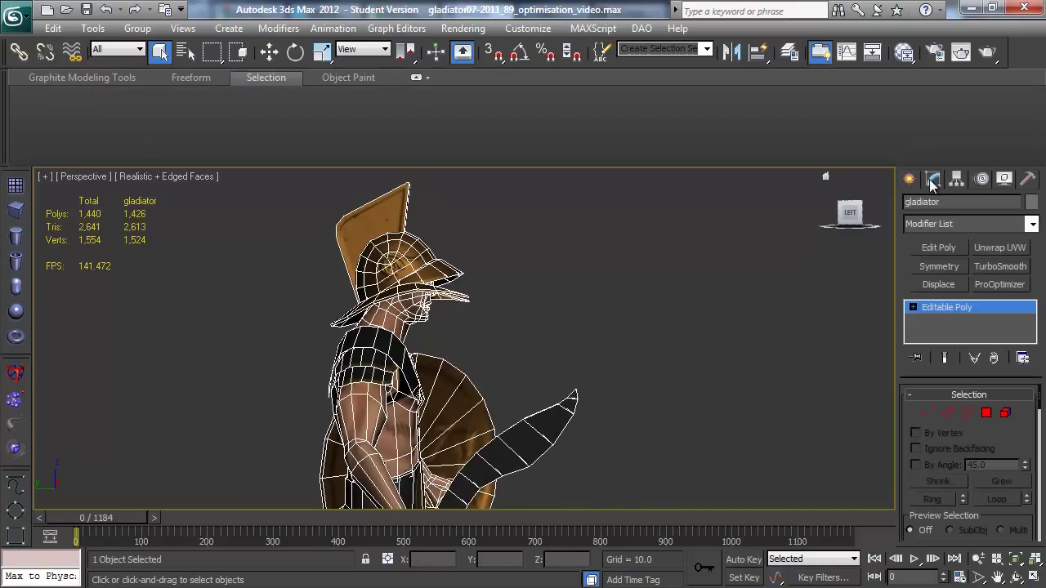
click(1032, 225)
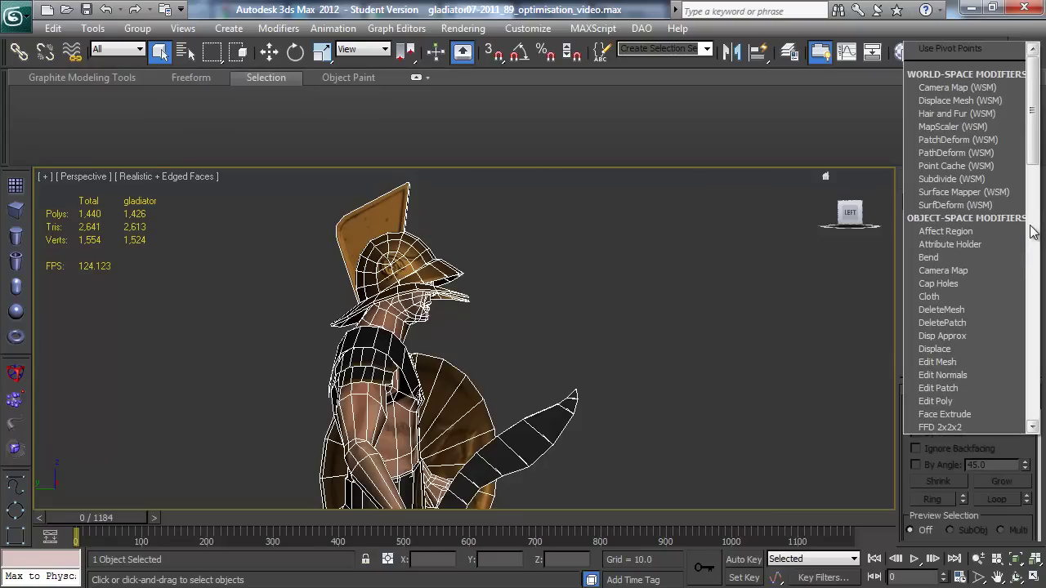
scroll(1032, 232, down, 20)
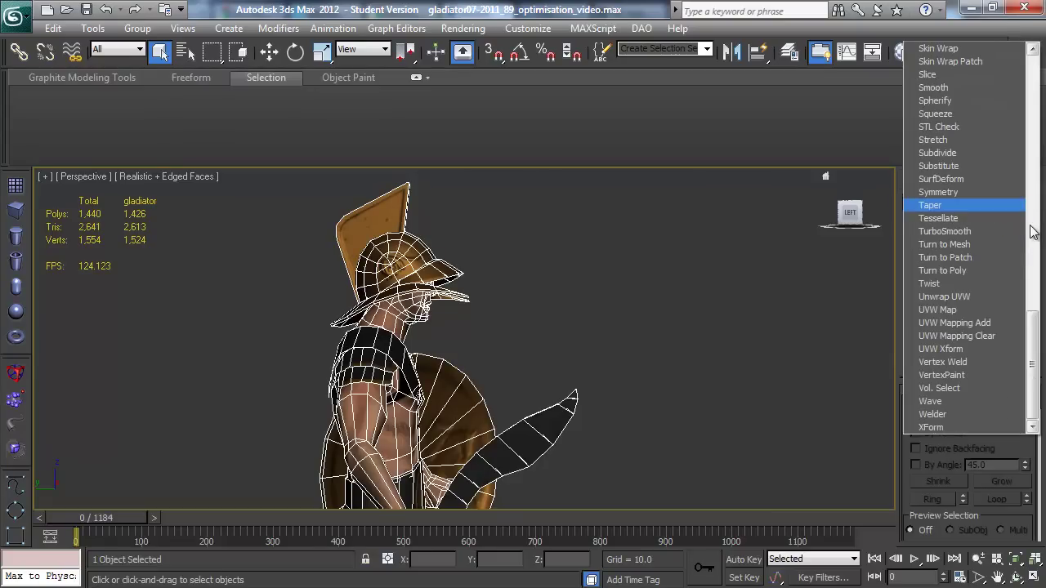
click(974, 270)
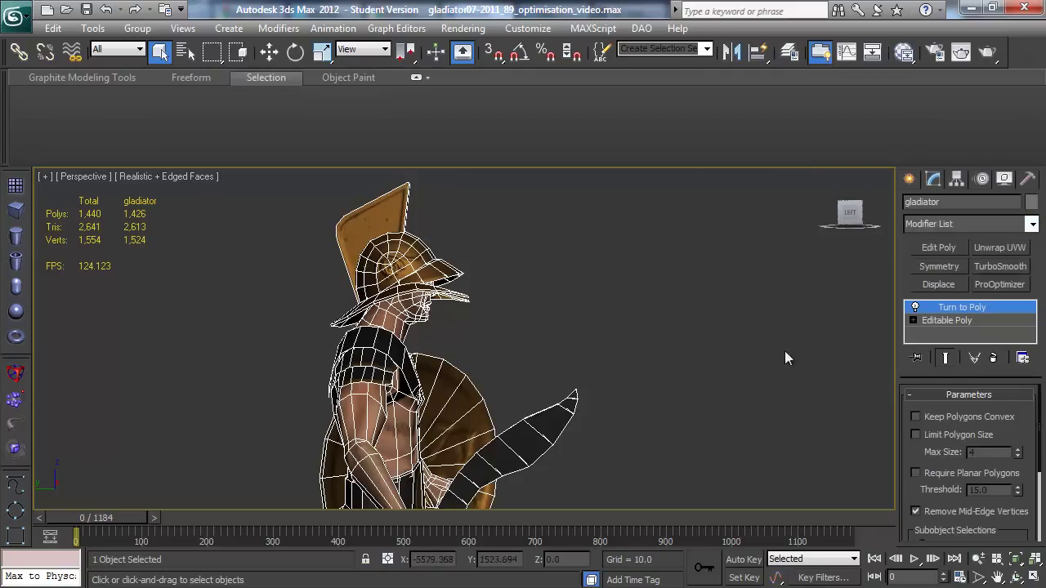
drag(1027, 442, 990, 352)
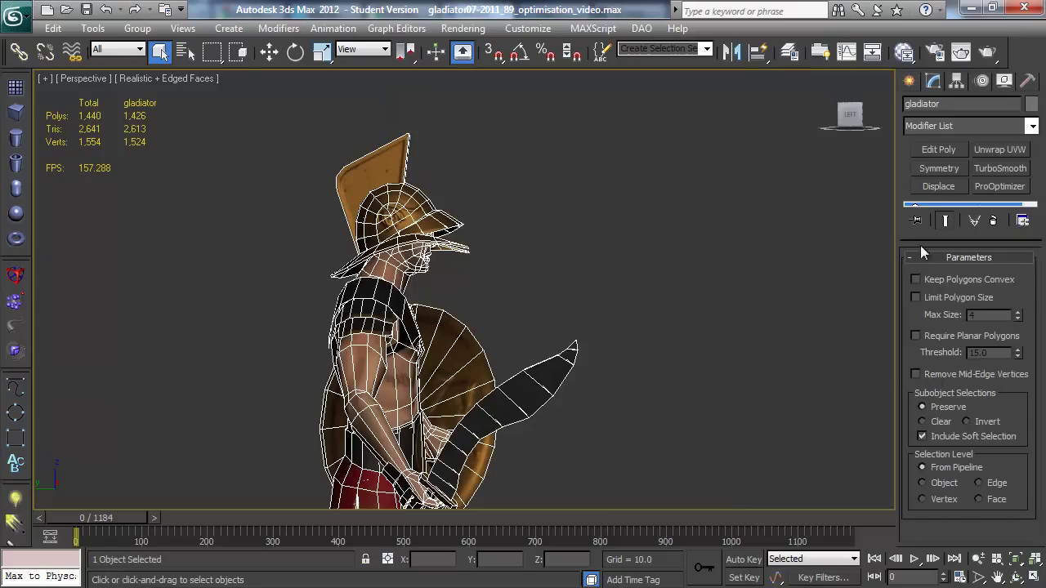
- Enable Remove Mid-Edge Vertices and Limit Polygon Size to 4, then zoom onto the helmet
click(927, 375)
click(930, 298)
scroll(595, 362, up, 6)
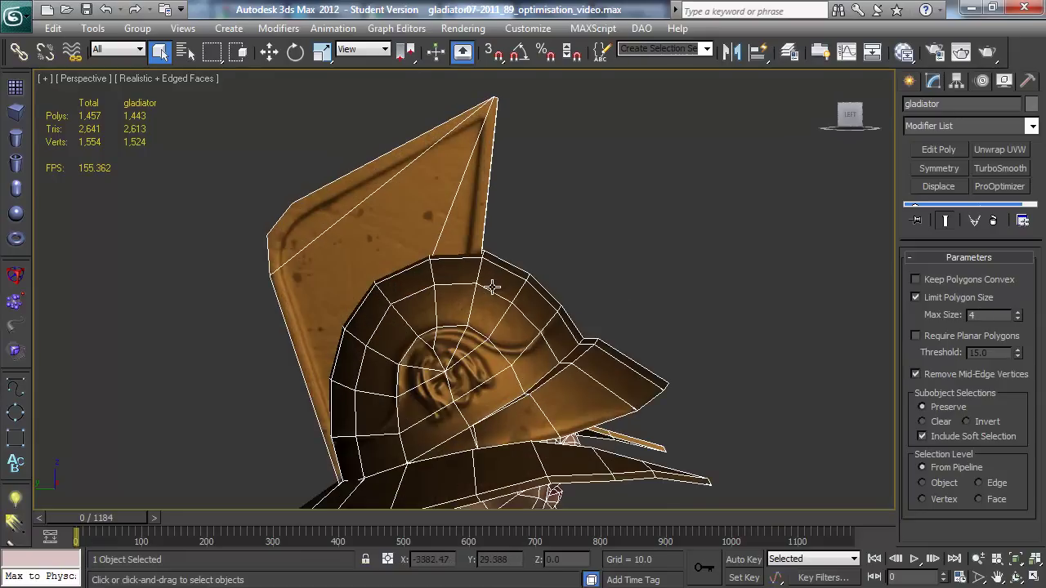
middle_drag(491, 290, 509, 317)
middle_drag(616, 243, 610, 227)
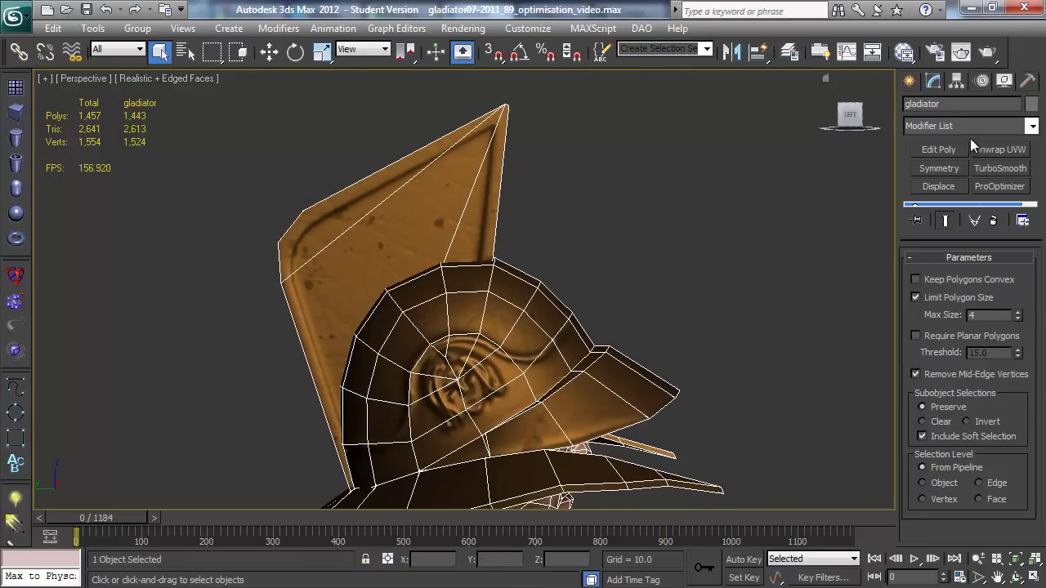
- Uncheck Edges Only in Display Properties to show the helmet's dashed triangle diagonals
click(1004, 83)
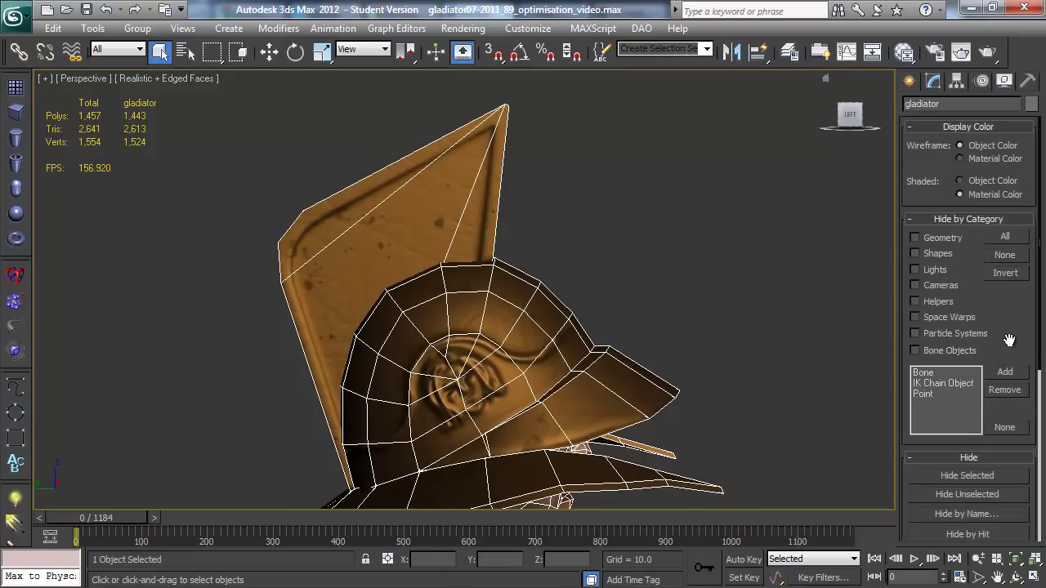
scroll(1005, 343, down, 5)
drag(1011, 425, 1001, 348)
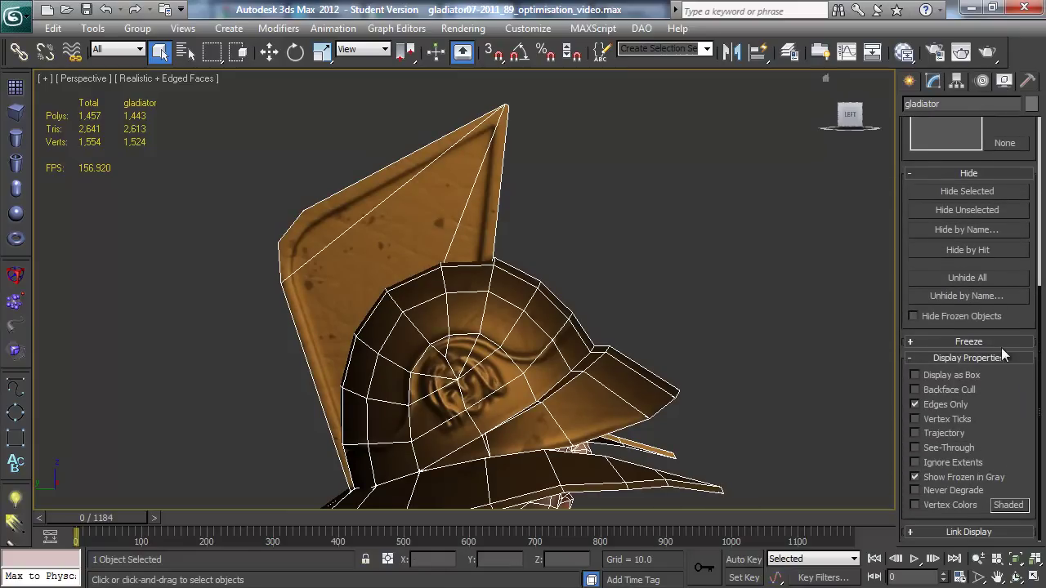
click(915, 403)
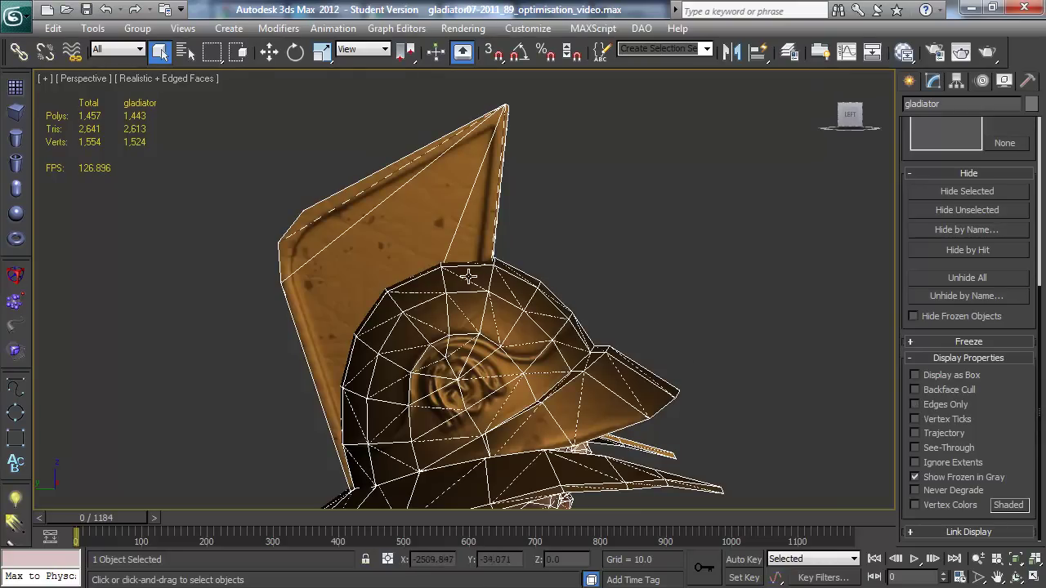
scroll(495, 320, up, 2)
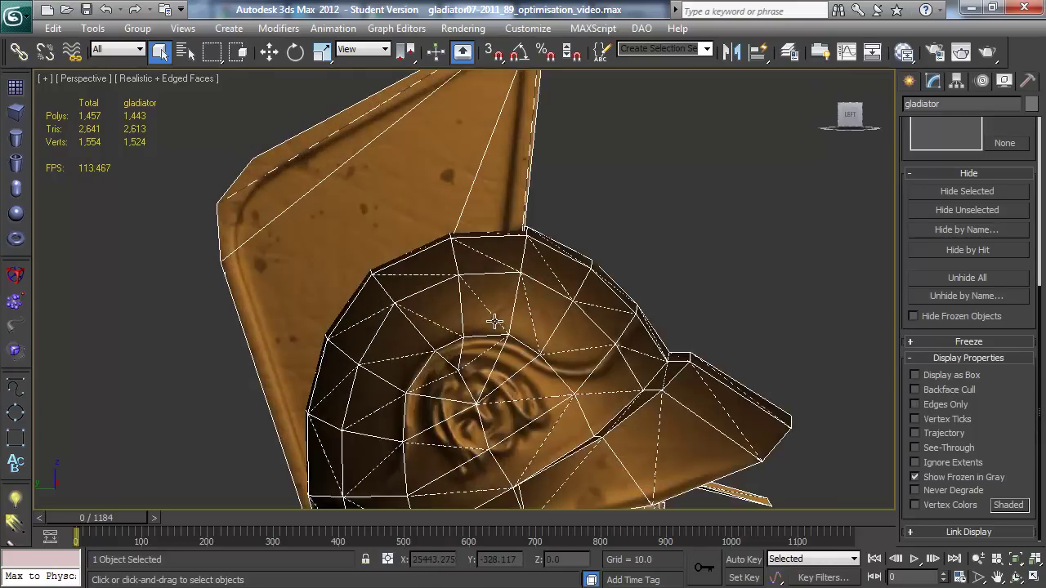
scroll(467, 284, up, 2)
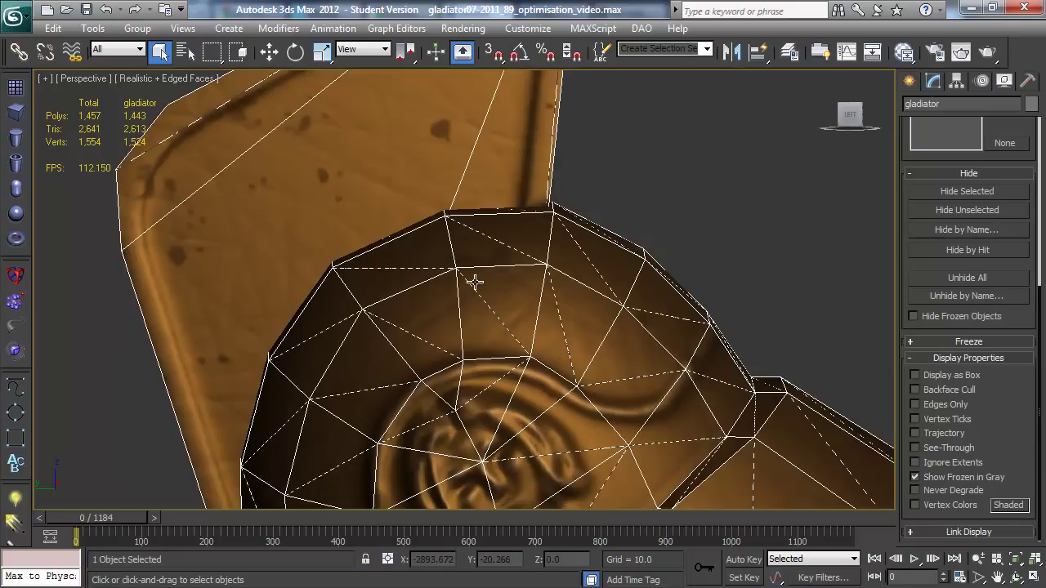
scroll(550, 280, down, 3)
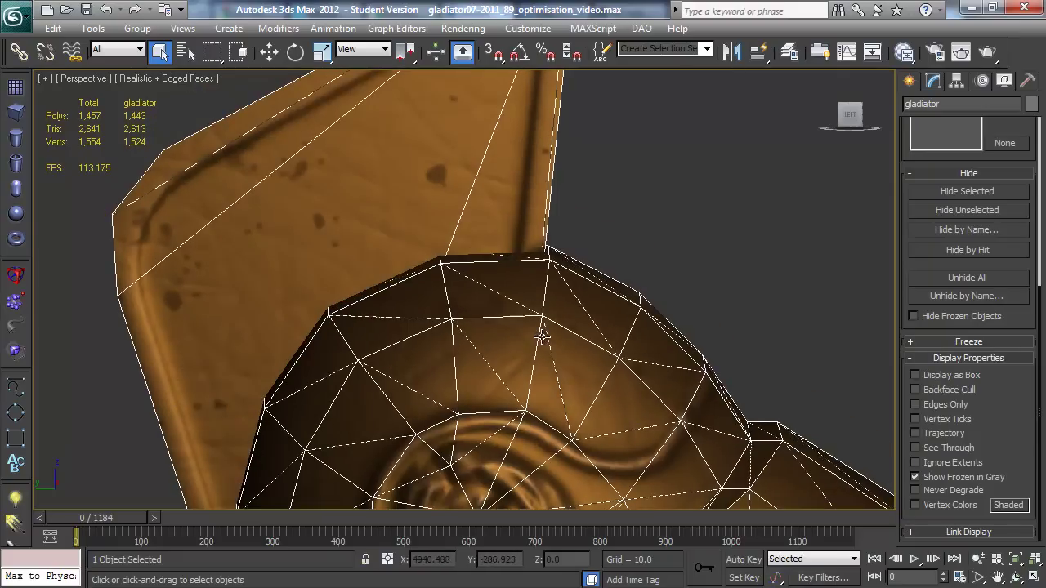
click(931, 81)
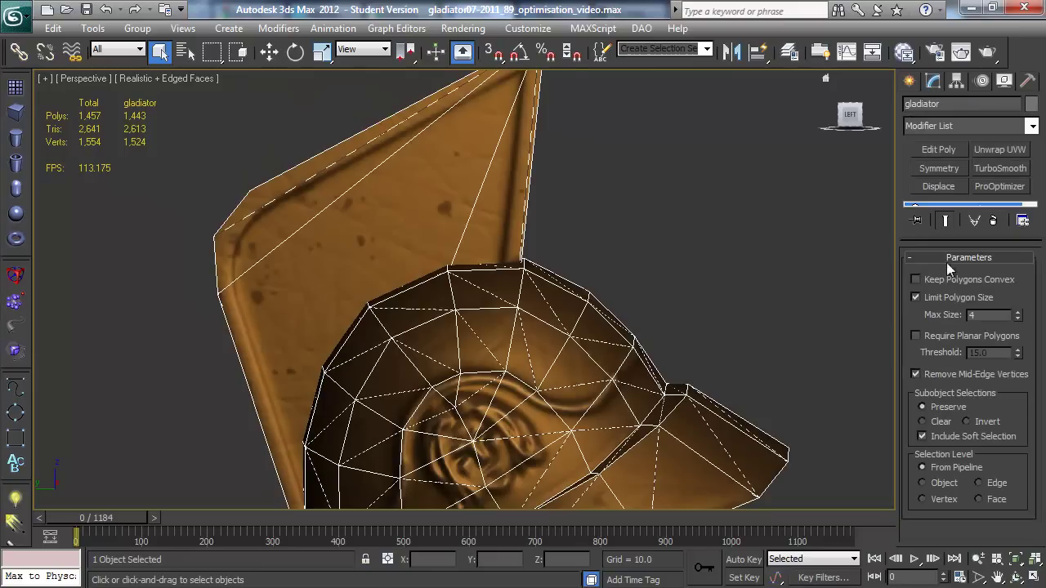
- Compare the helmet spike with Turn to Poly off and on, viewing it from several angles
drag(968, 211, 968, 257)
click(916, 209)
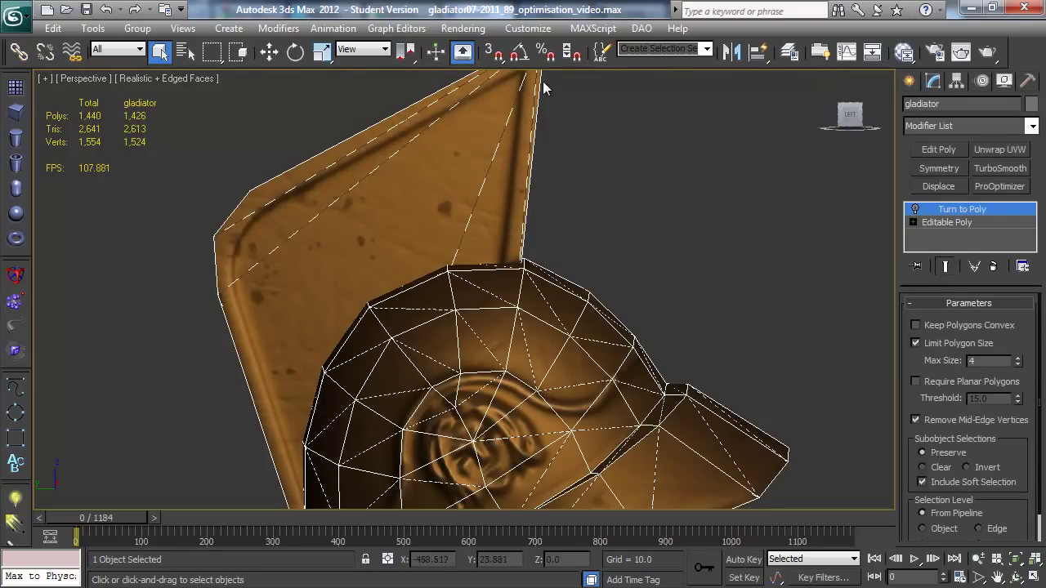
middle_drag(542, 155, 542, 211)
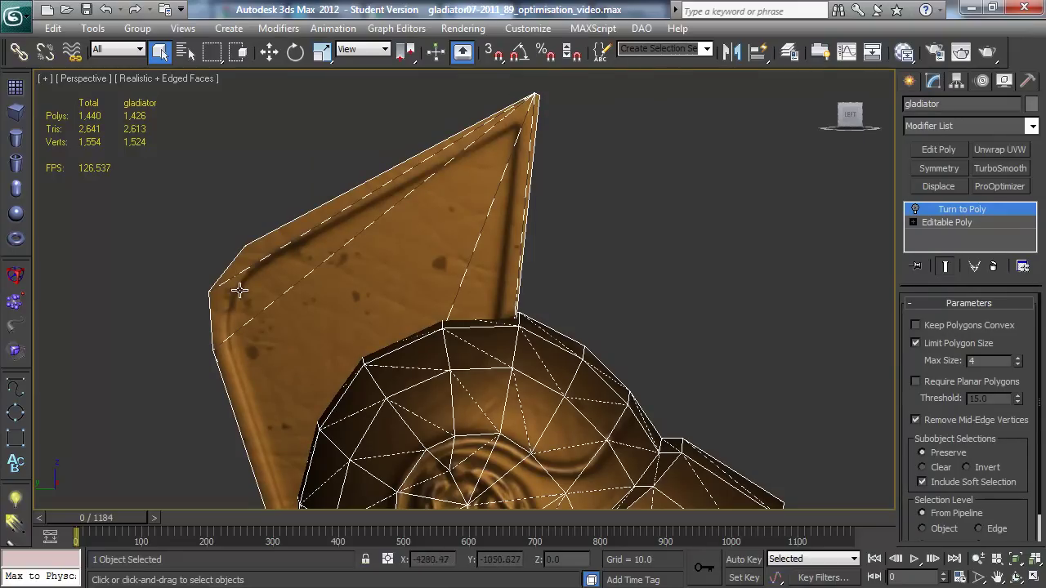
click(916, 209)
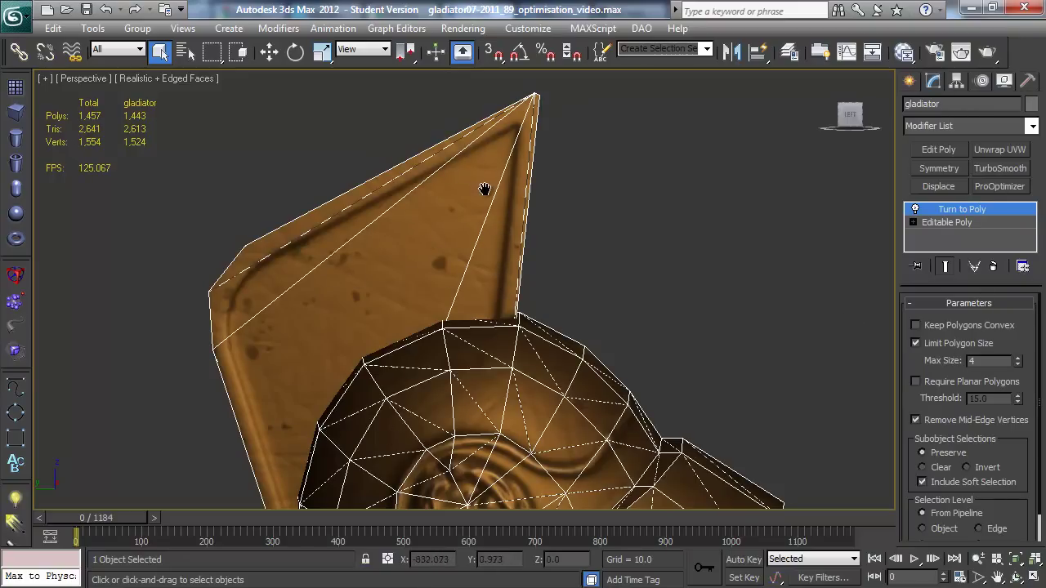
middle_drag(486, 190, 500, 179)
alt+middle_drag(362, 215, 458, 196)
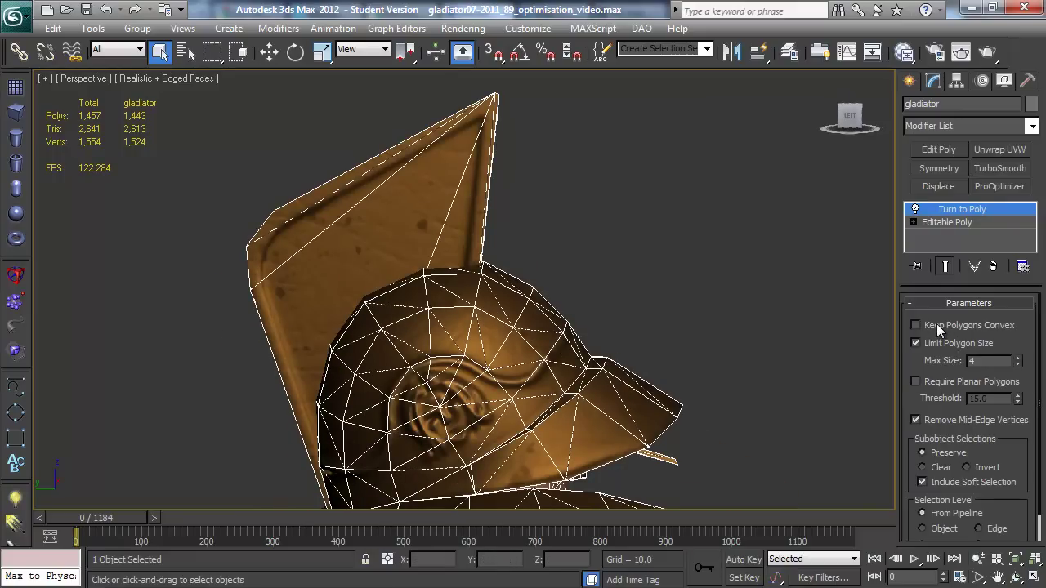
middle_drag(792, 330, 653, 231)
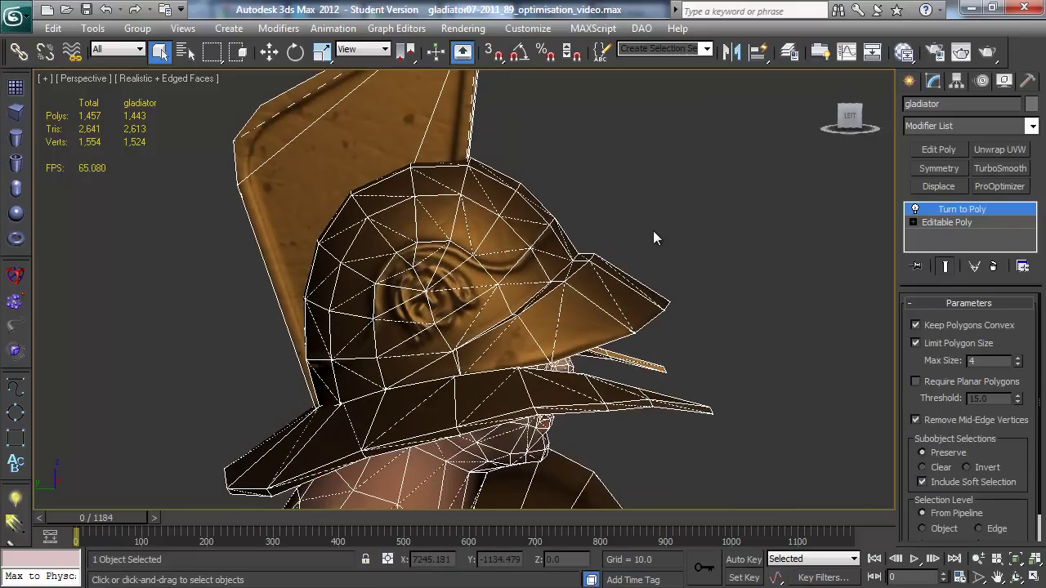
- Enable Require Planar Polygons and raise the threshold to 110.1, inspecting the head
click(946, 382)
drag(1017, 395, 975, 111)
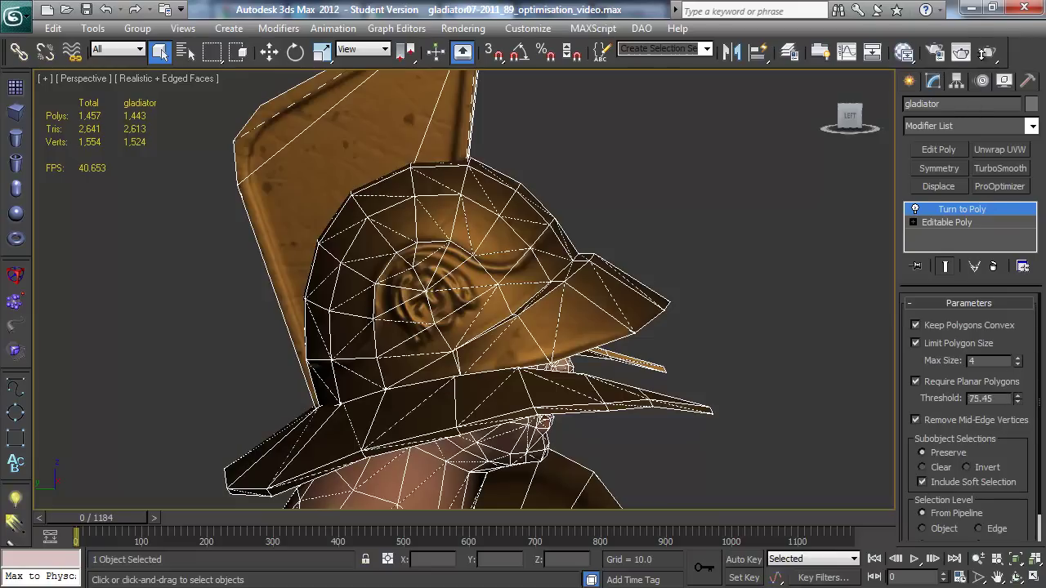
drag(958, 501, 947, 490)
scroll(460, 389, down, 3)
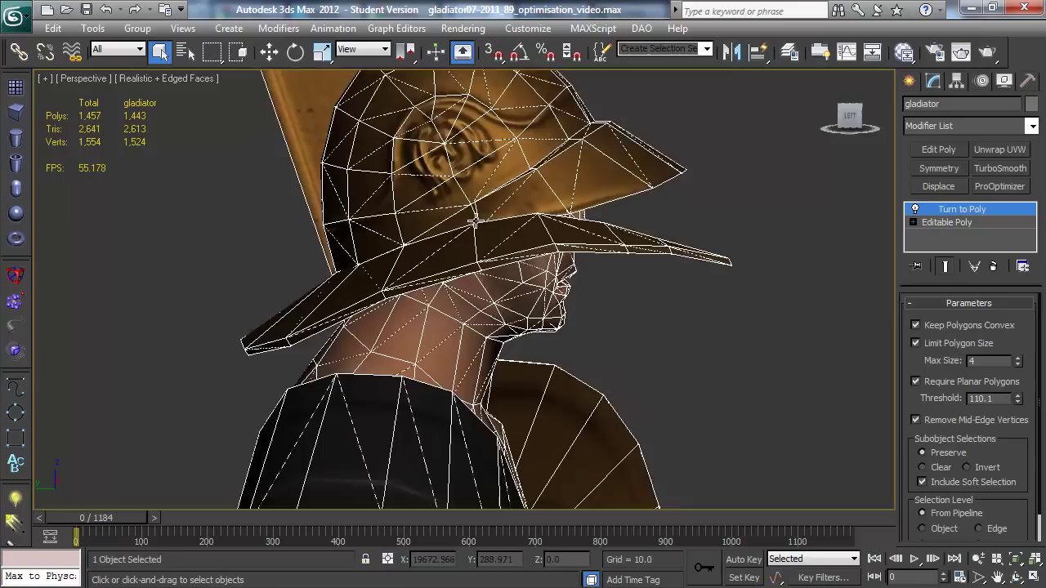
alt+middle_drag(670, 441, 715, 458)
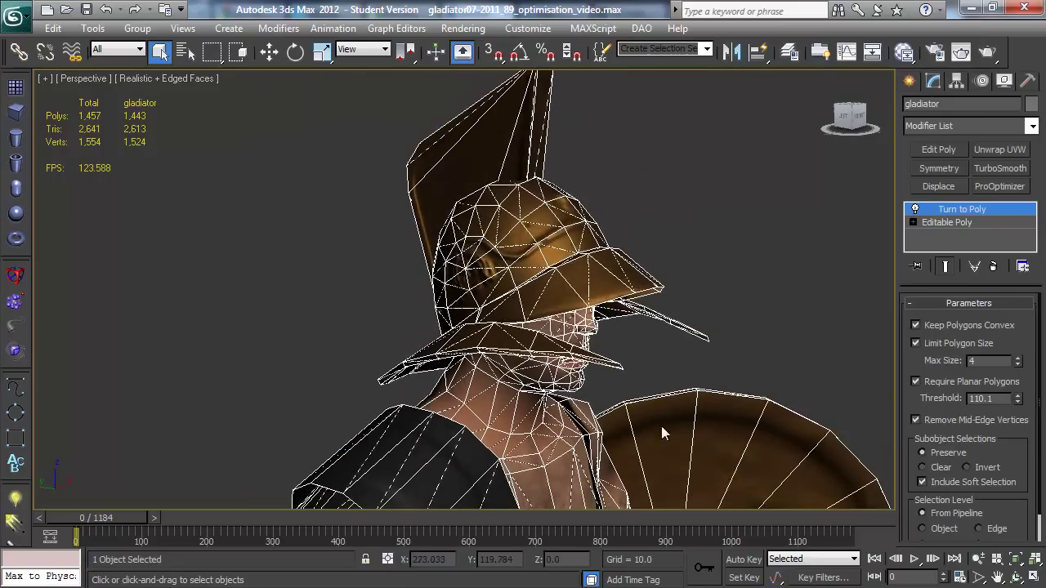
scroll(583, 411, up, 2)
middle_drag(583, 410, 538, 328)
alt+middle_drag(540, 384, 605, 334)
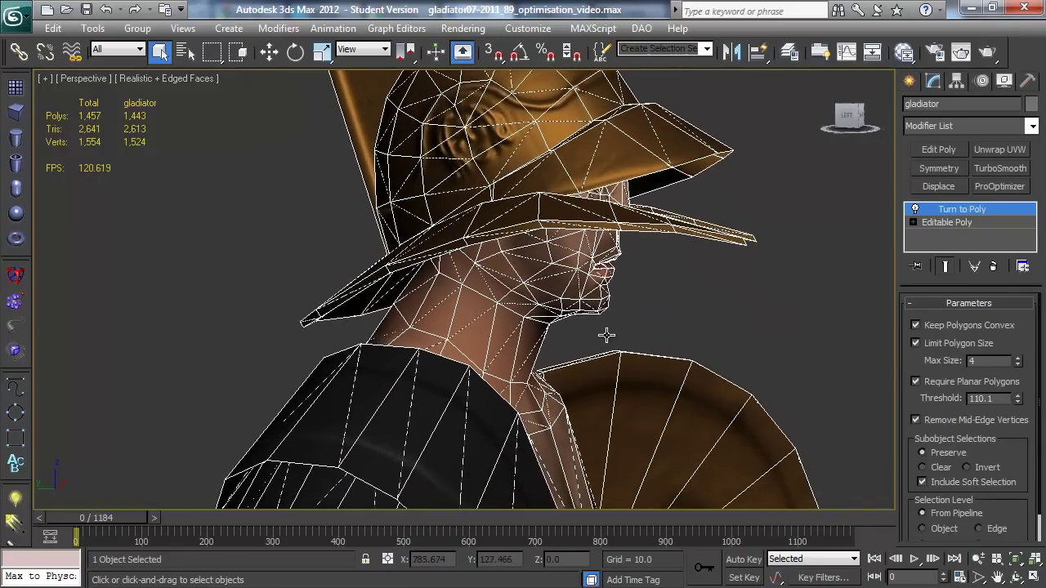
alt+middle_drag(492, 300, 572, 325)
- Turn on Edges Only in the Display panel to hide the triangle edges
click(1004, 80)
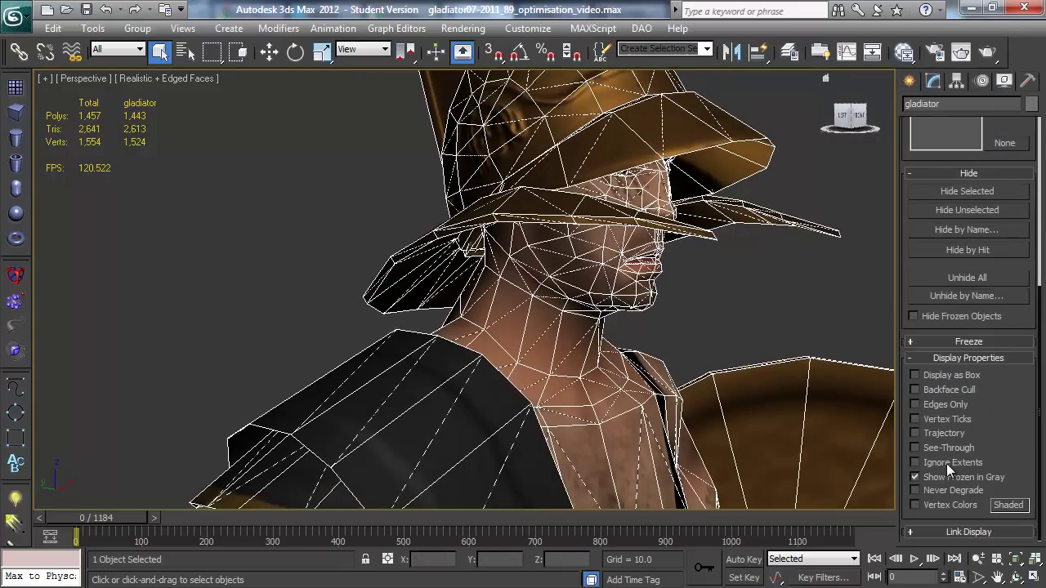
click(941, 406)
click(933, 80)
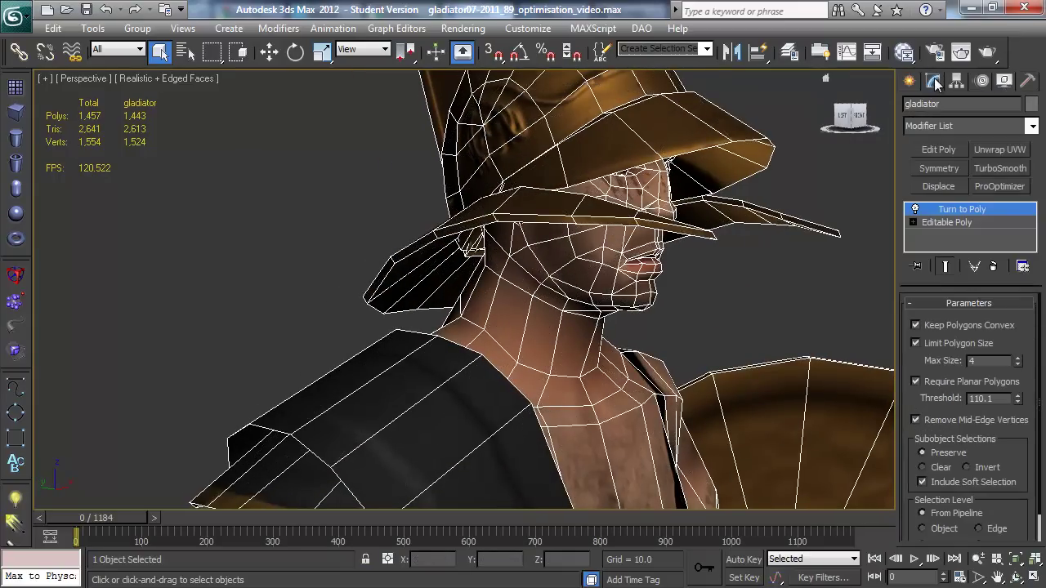
alt+middle_drag(653, 412, 505, 349)
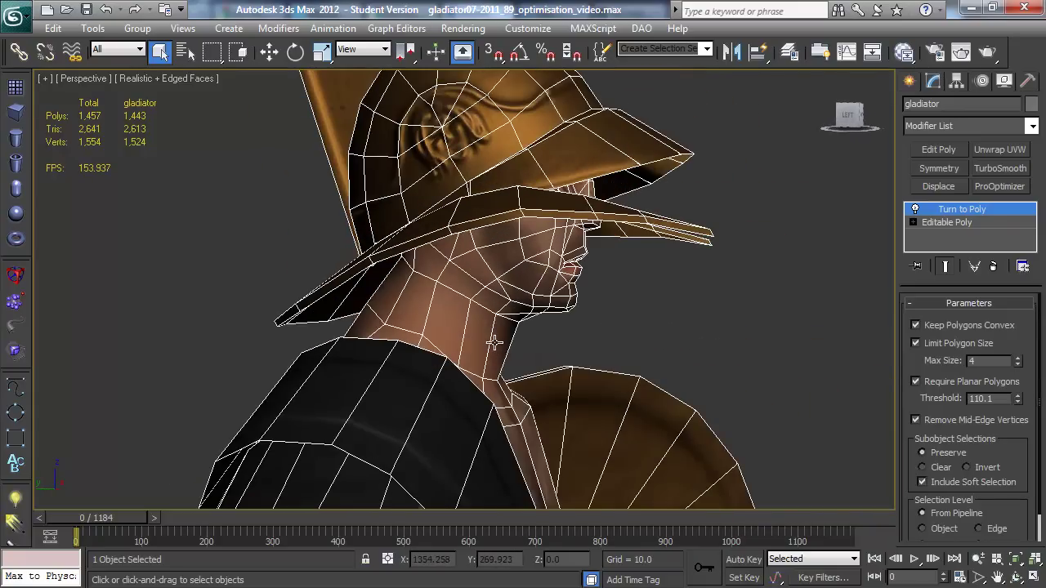
- Compare Turn to Poly off and on, then lower the planar threshold to about 95.8
click(917, 210)
click(916, 210)
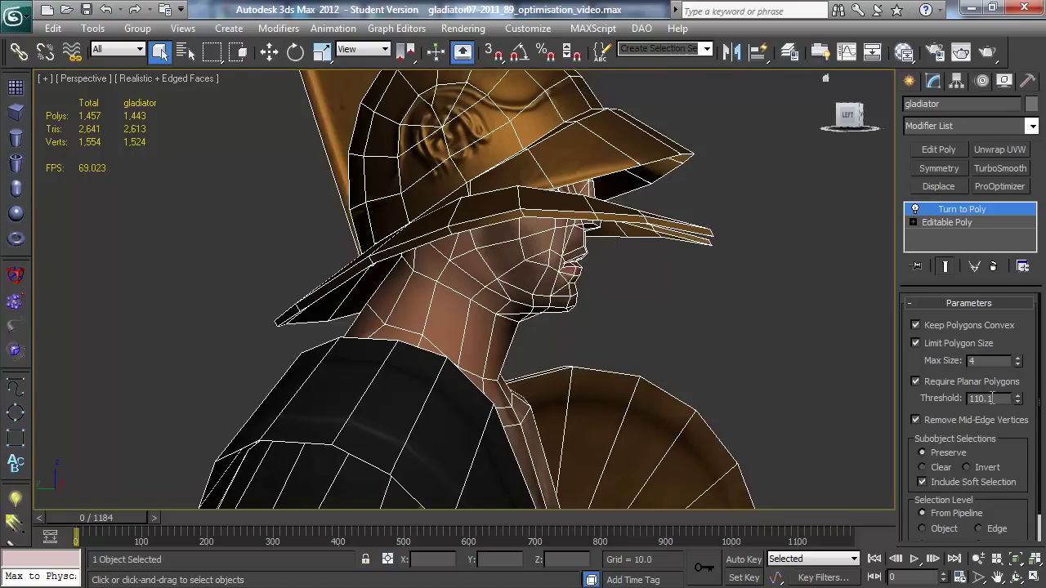
drag(1017, 401, 1016, 405)
scroll(587, 296, down, 6)
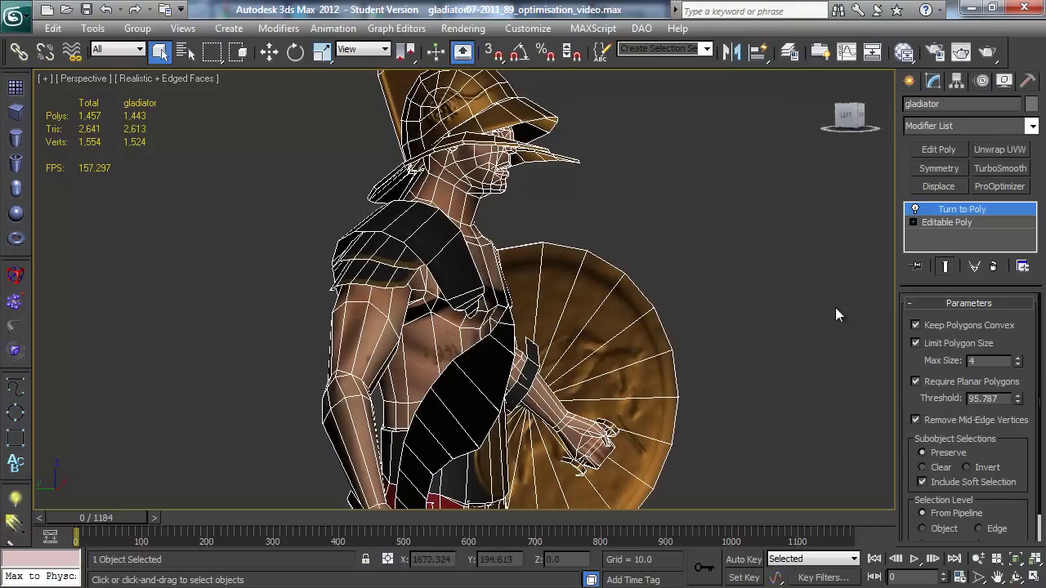
- Set the planar polygon threshold to 20.115
drag(1018, 402, 1027, 463)
alt+middle_drag(752, 330, 672, 284)
scroll(672, 284, up, 8)
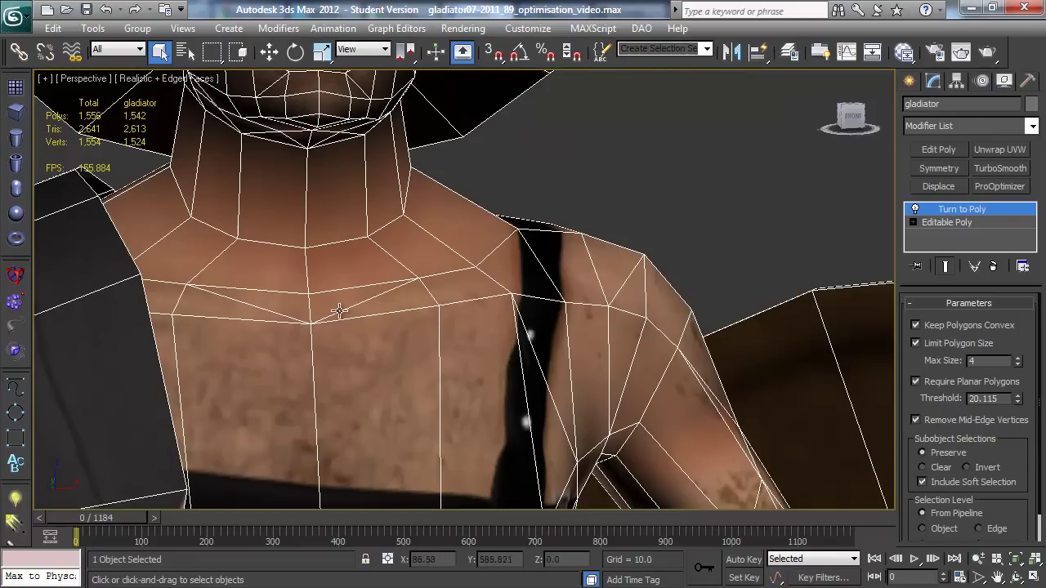
- Disable Turn to Poly and inspect chest polygon 404 on the base Editable Poly
click(916, 210)
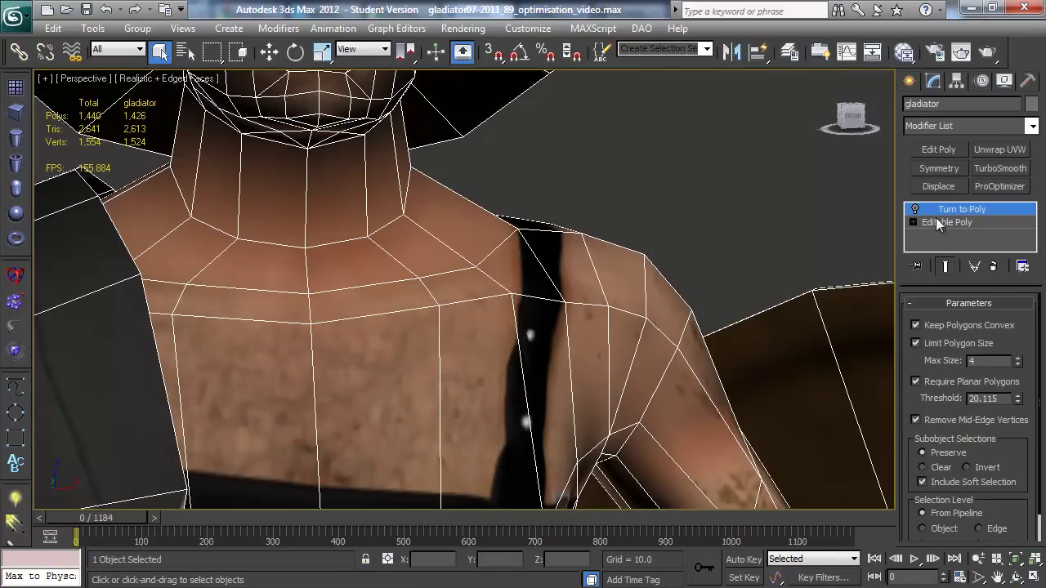
click(940, 222)
click(986, 321)
click(352, 315)
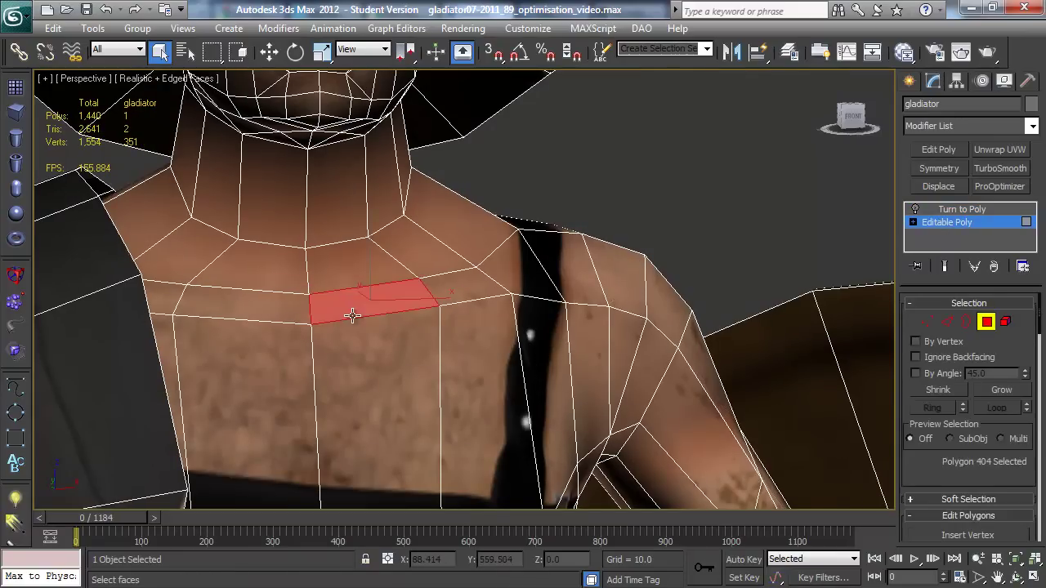
key(z)
alt+middle_drag(388, 324, 711, 321)
mouse_move(481, 333)
alt+middle_down()
mouse_move(476, 342)
mouse_move(511, 308)
mouse_move(469, 340)
alt+middle_up()
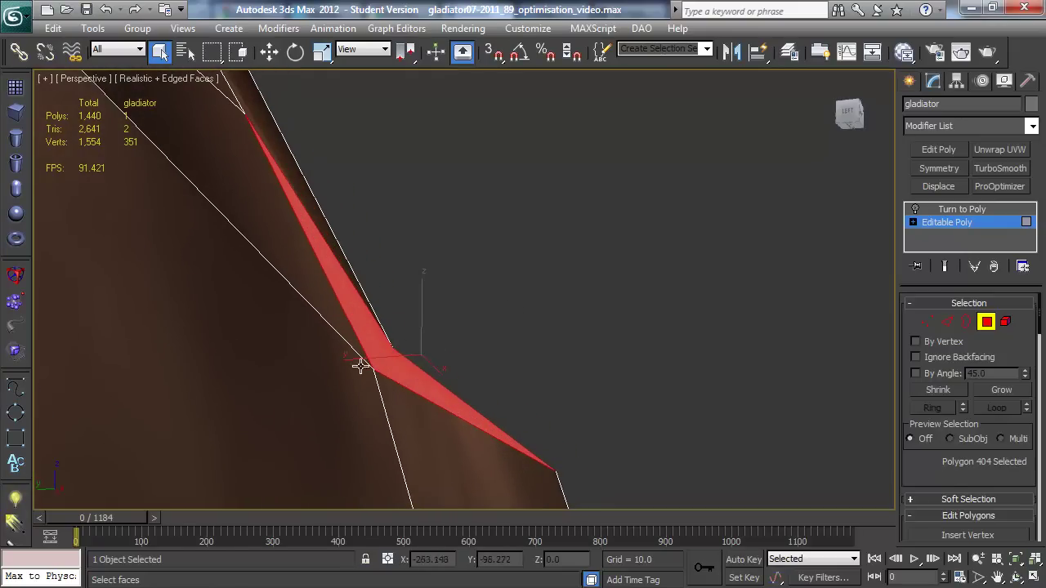
alt+middle_drag(396, 348, 431, 346)
click(674, 170)
alt+middle_drag(673, 171, 471, 302)
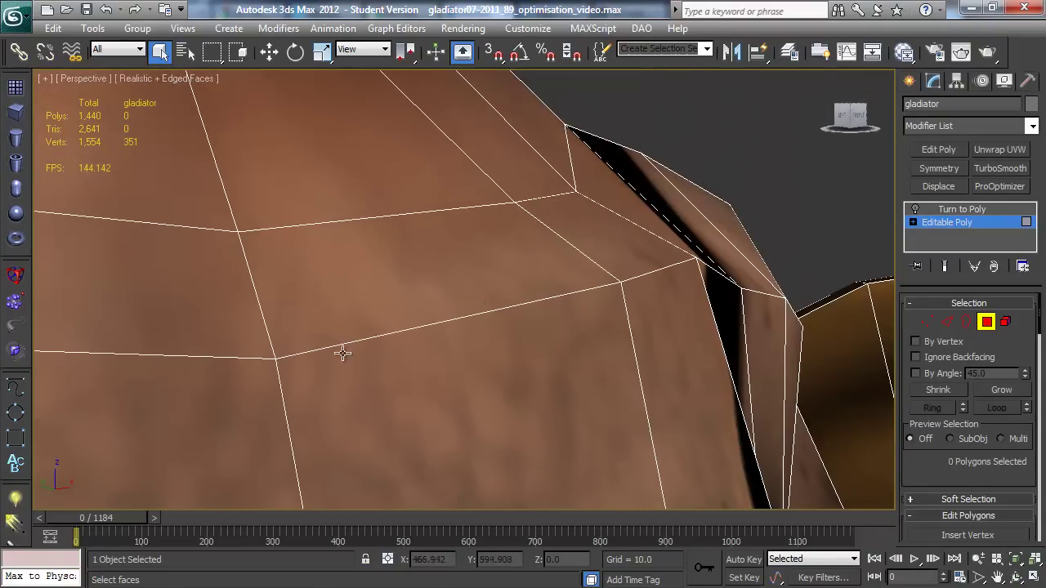
- Uncheck Edges Only to show dashed hidden edges, then re-examine the chest polygon
click(1004, 82)
click(915, 404)
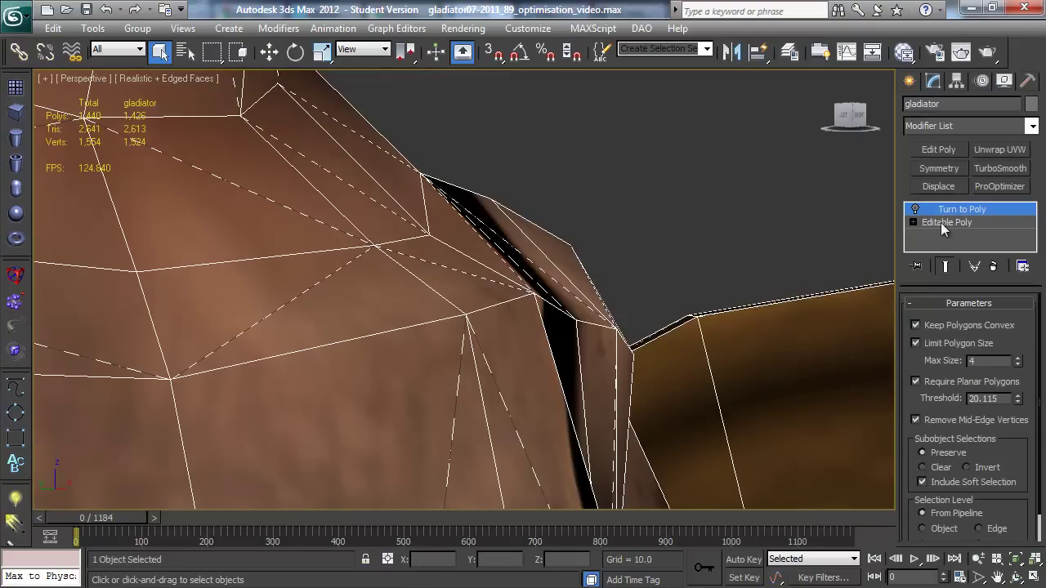
click(940, 222)
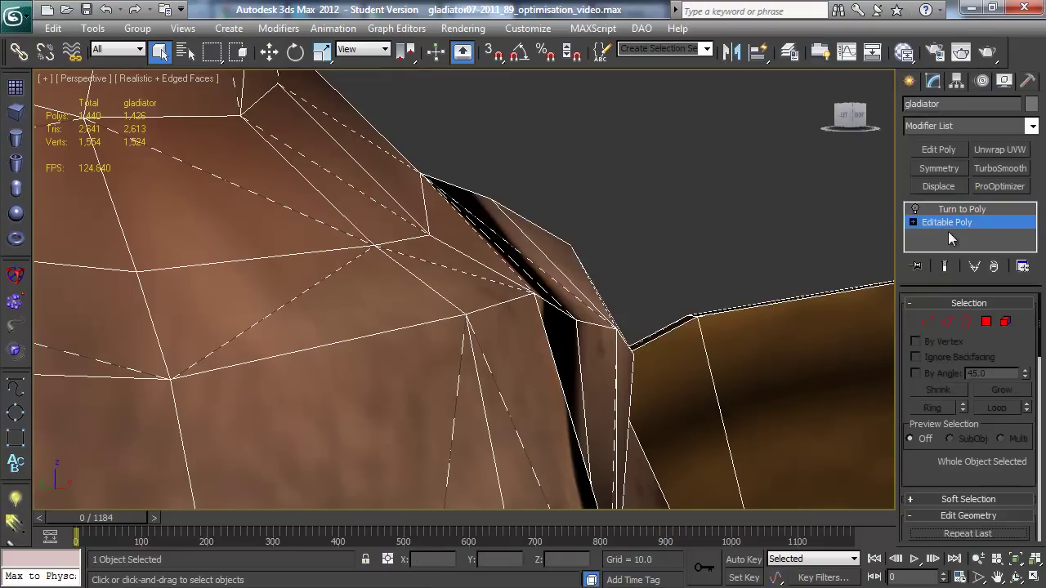
click(985, 321)
click(362, 313)
alt+middle_drag(362, 313, 506, 240)
key(ctrl+d)
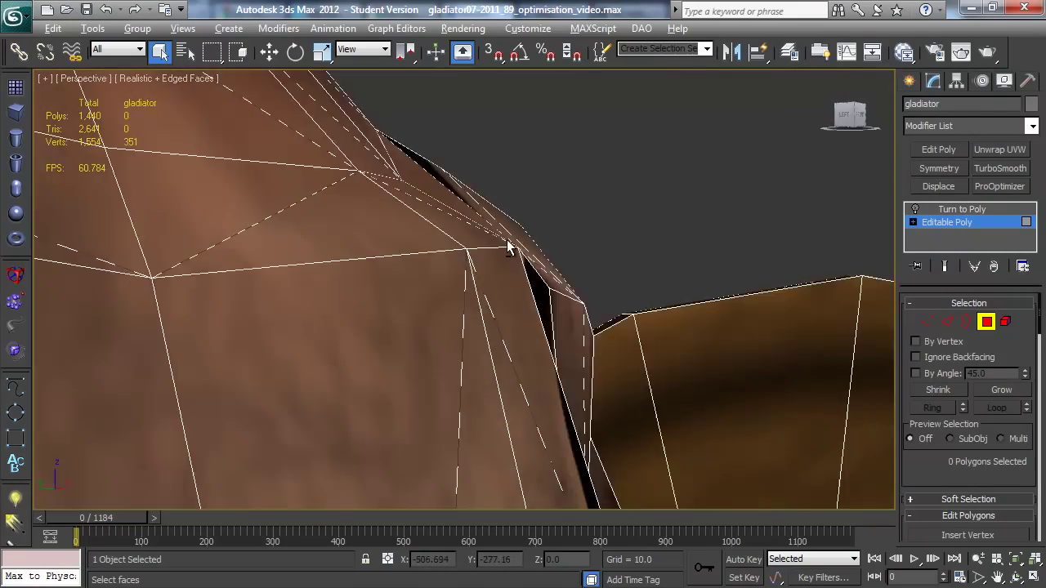
scroll(496, 257, up, 5)
scroll(495, 262, down, 5)
- Select Turn to Poly and review its settings with the chest centred in view
scroll(476, 268, down, 6)
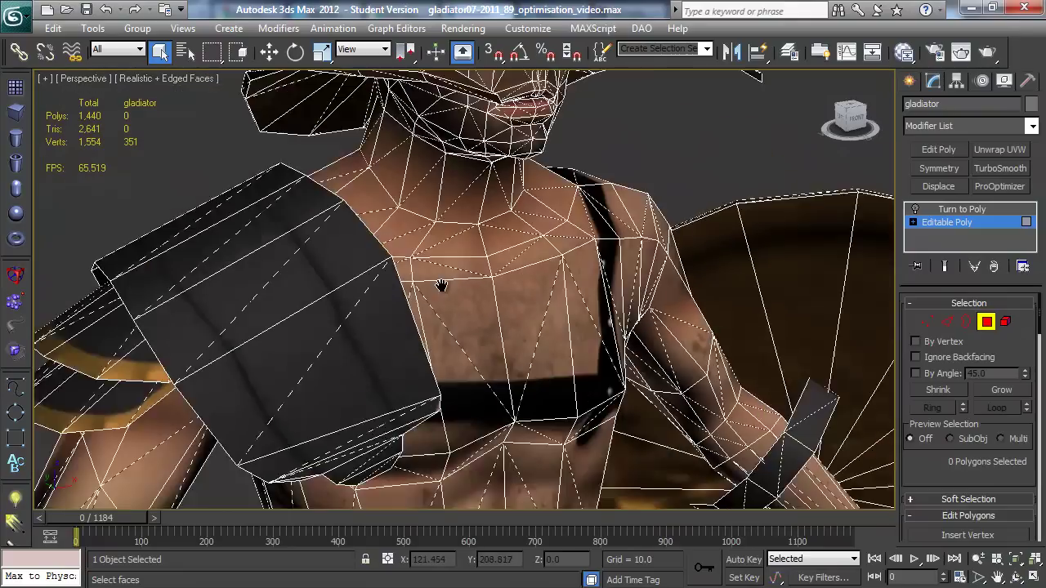
middle_drag(510, 276, 472, 258)
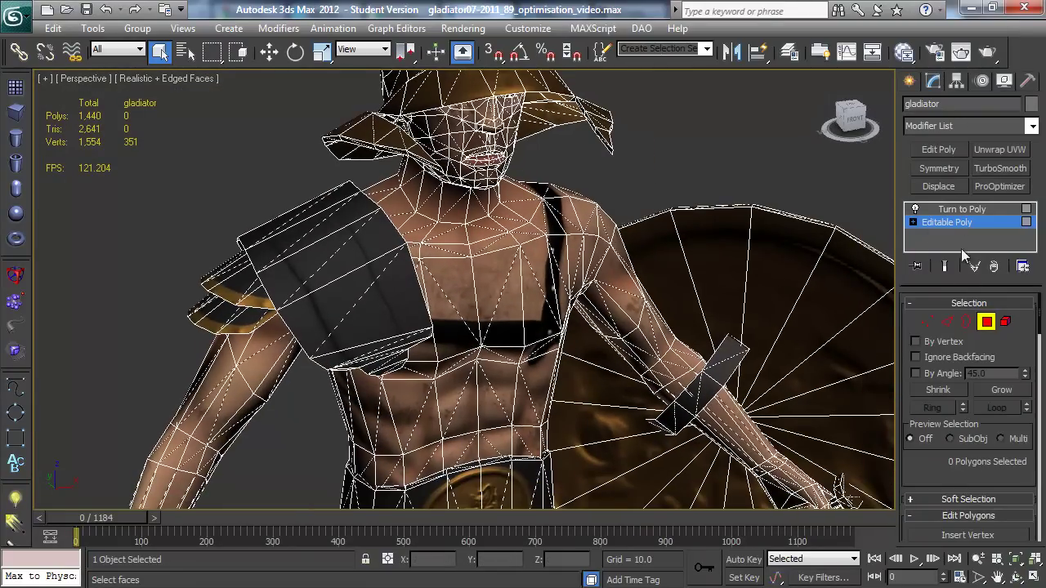
click(968, 210)
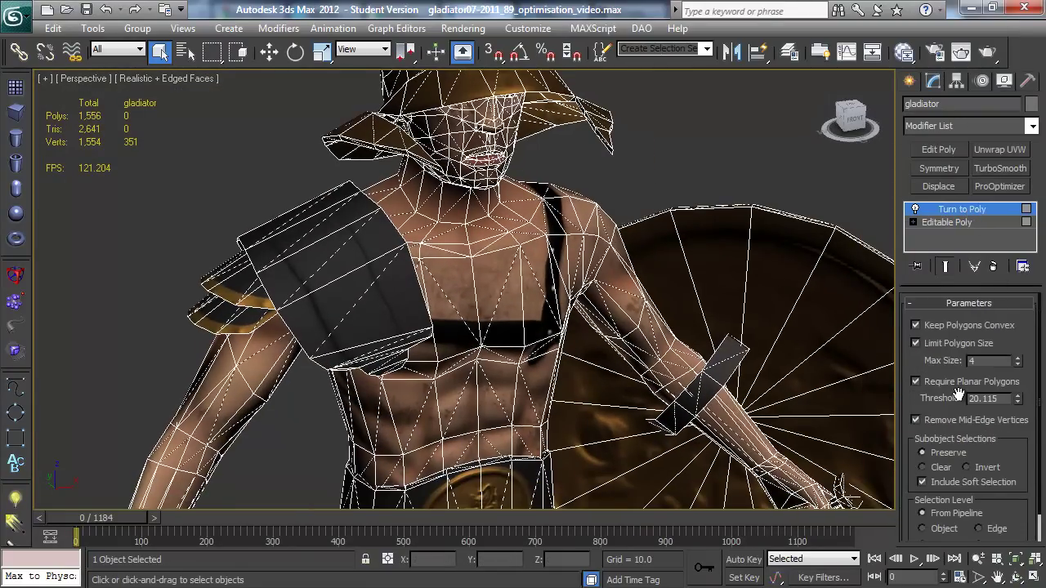
scroll(602, 232, down, 2)
scroll(626, 237, down, 2)
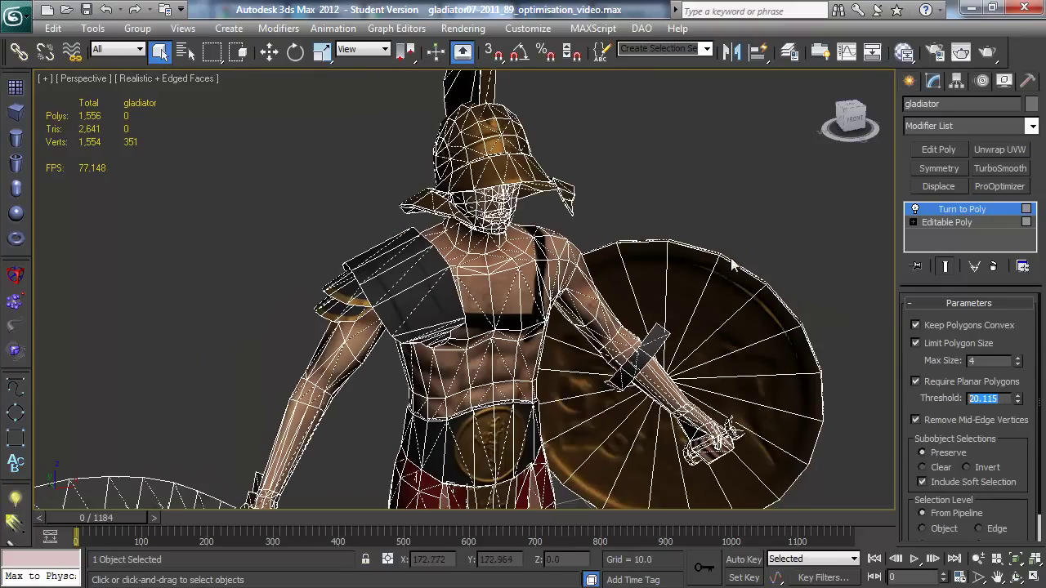
scroll(600, 282, up, 3)
scroll(601, 282, up, 2)
middle_drag(601, 281, 544, 257)
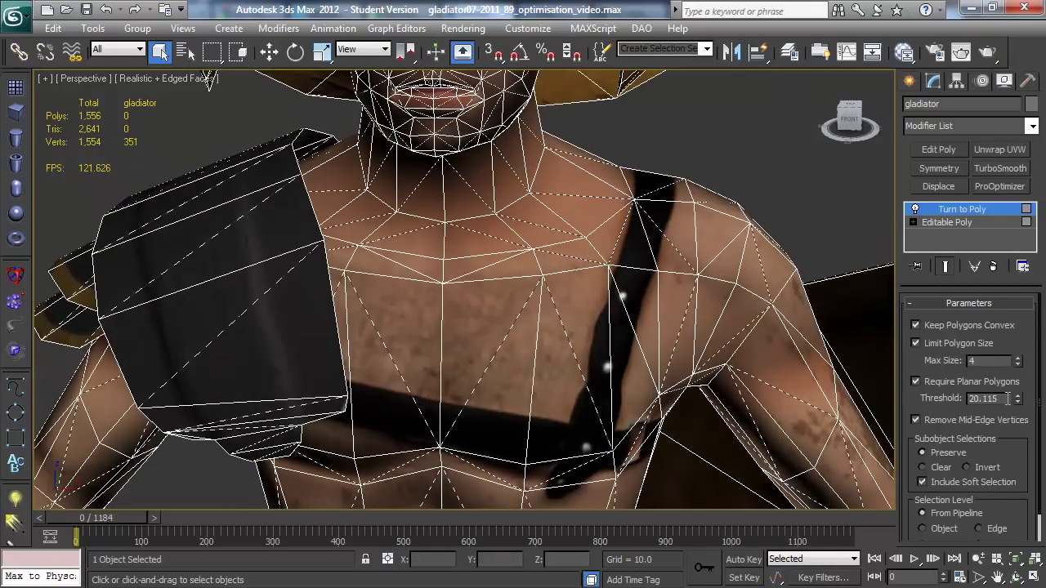
- Check Edges Only and enable Show End Result on the base Editable Poly
click(959, 222)
click(1004, 80)
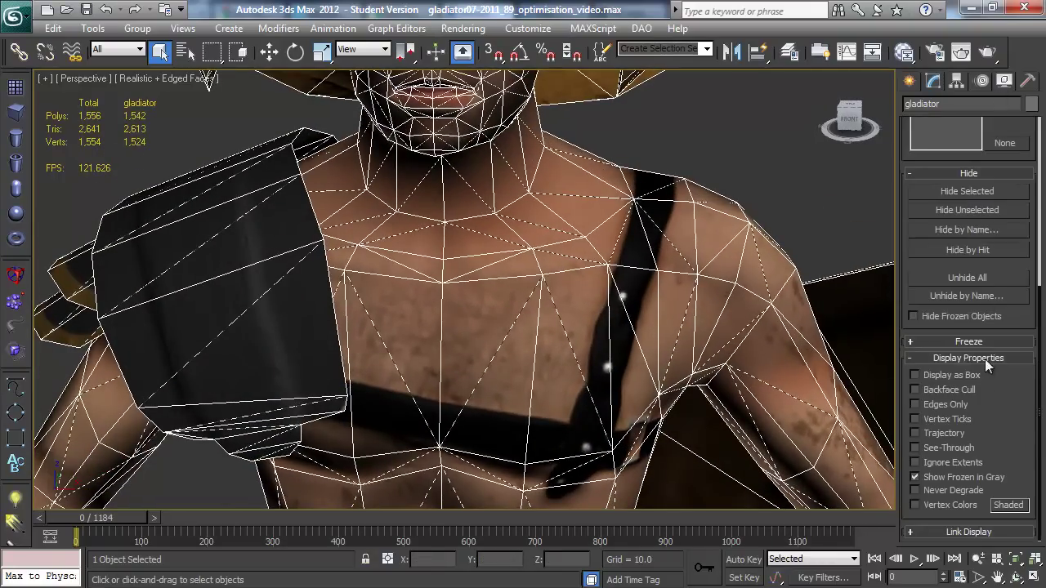
click(933, 80)
click(962, 209)
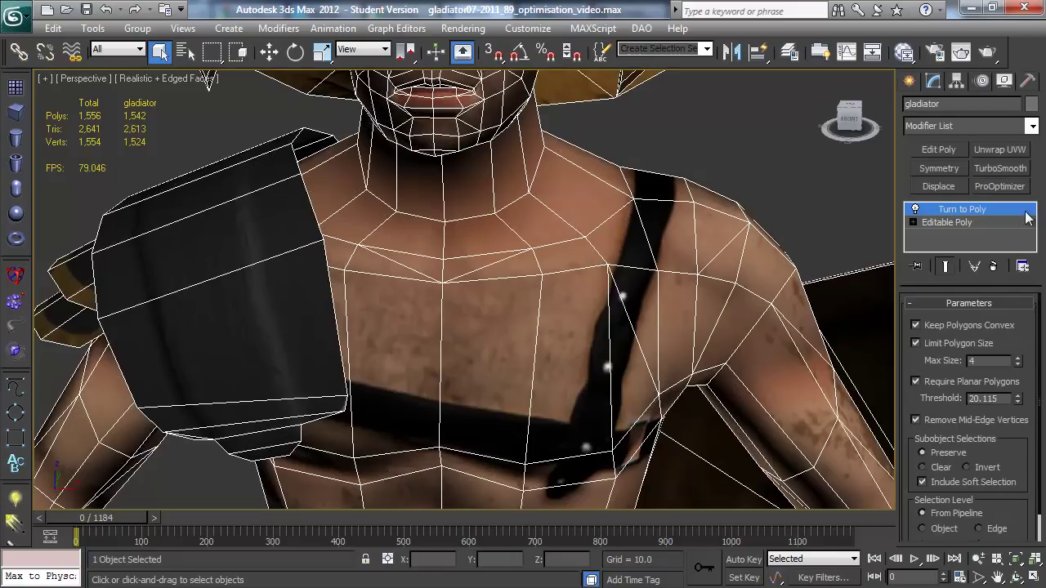
middle_drag(628, 257, 636, 304)
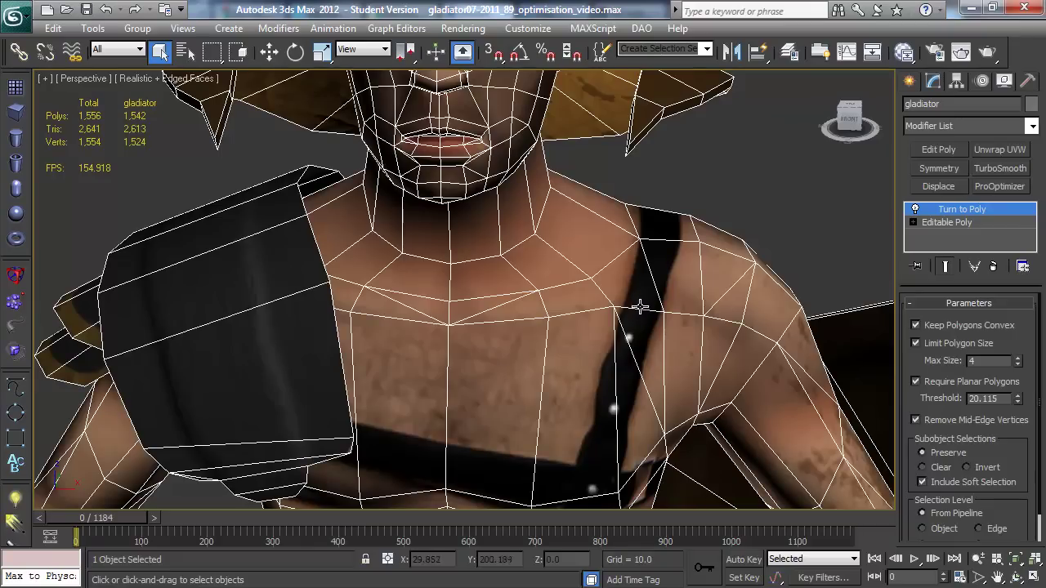
click(956, 223)
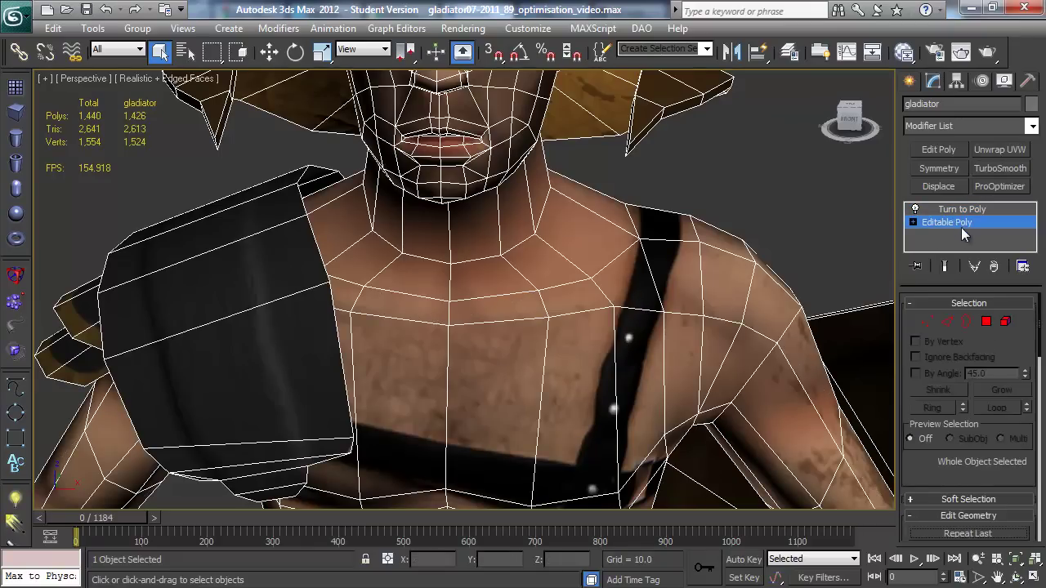
click(947, 268)
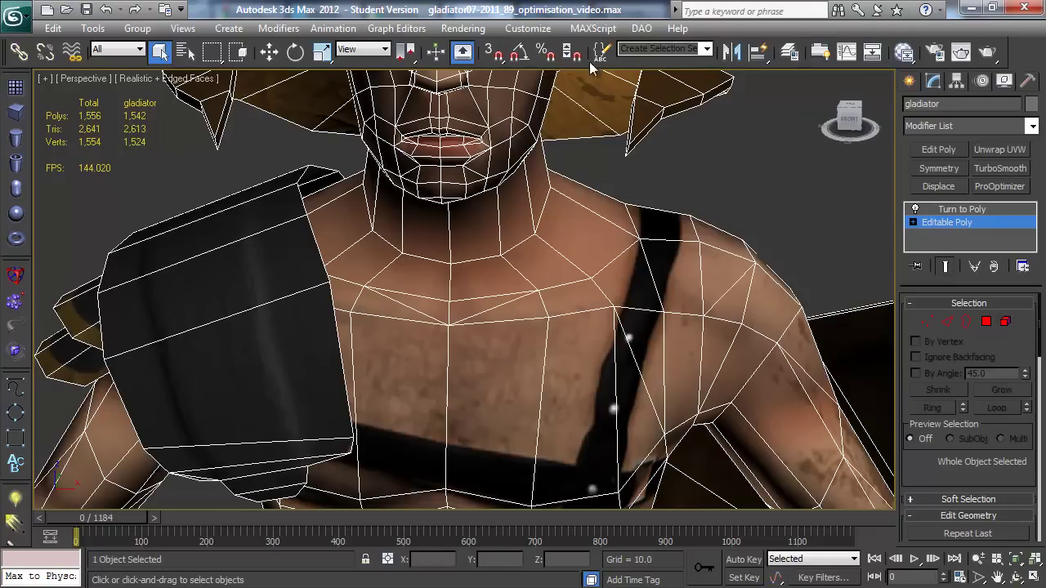
- Set up the Freeform Push/Pull brush with Size 3.4 and Strength 0.105
click(820, 51)
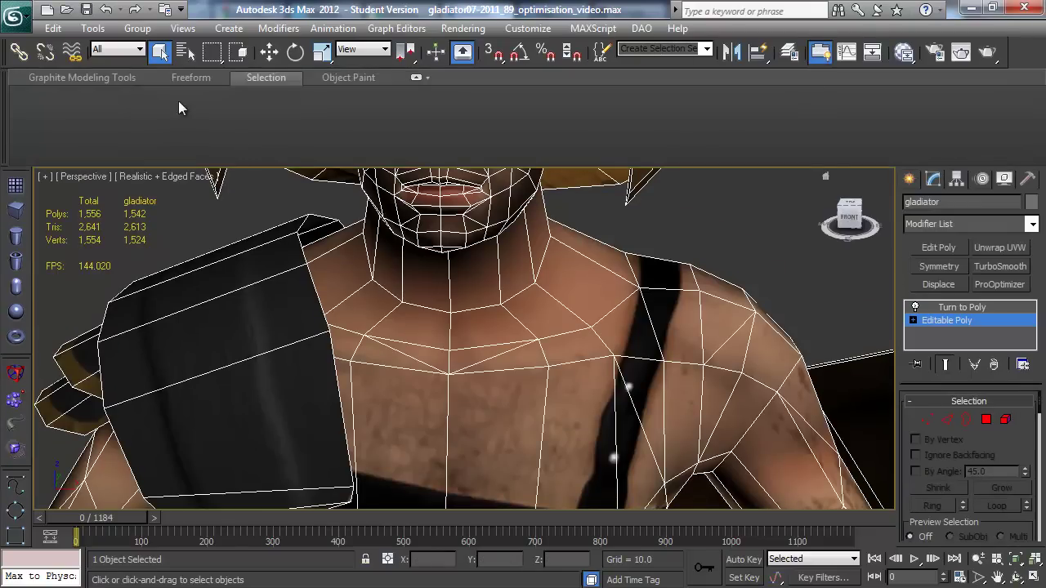
click(189, 78)
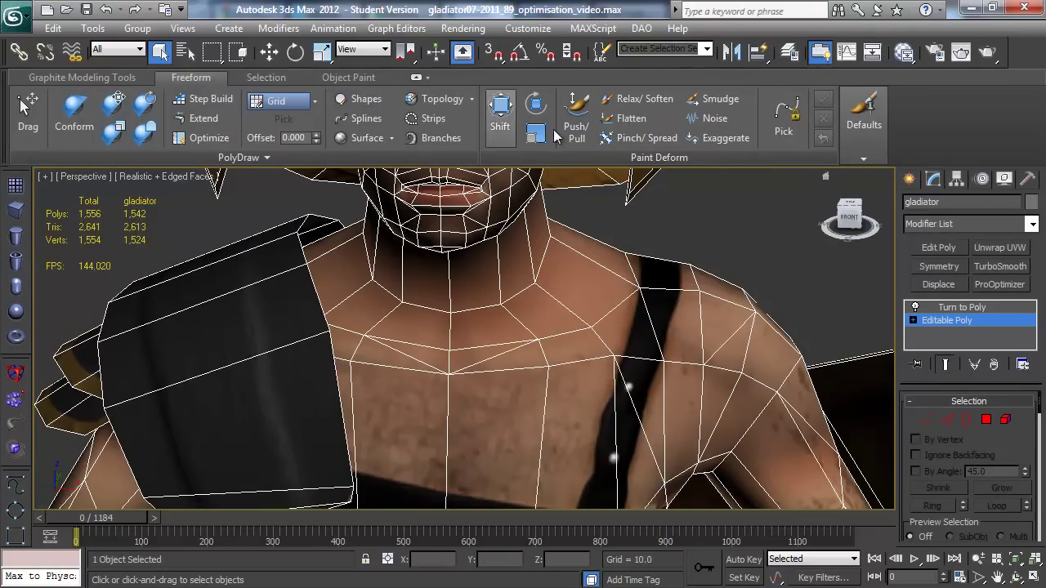
click(576, 114)
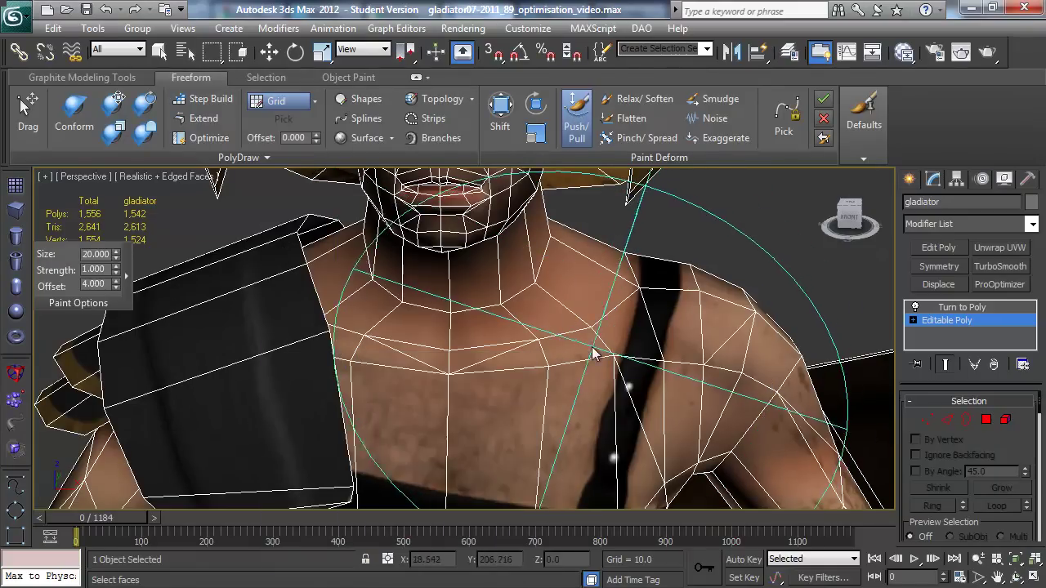
mouse_move(555, 327)
ctrl+shift+mouse_down()
mouse_move(546, 460)
mouse_move(549, 396)
ctrl+shift+mouse_up()
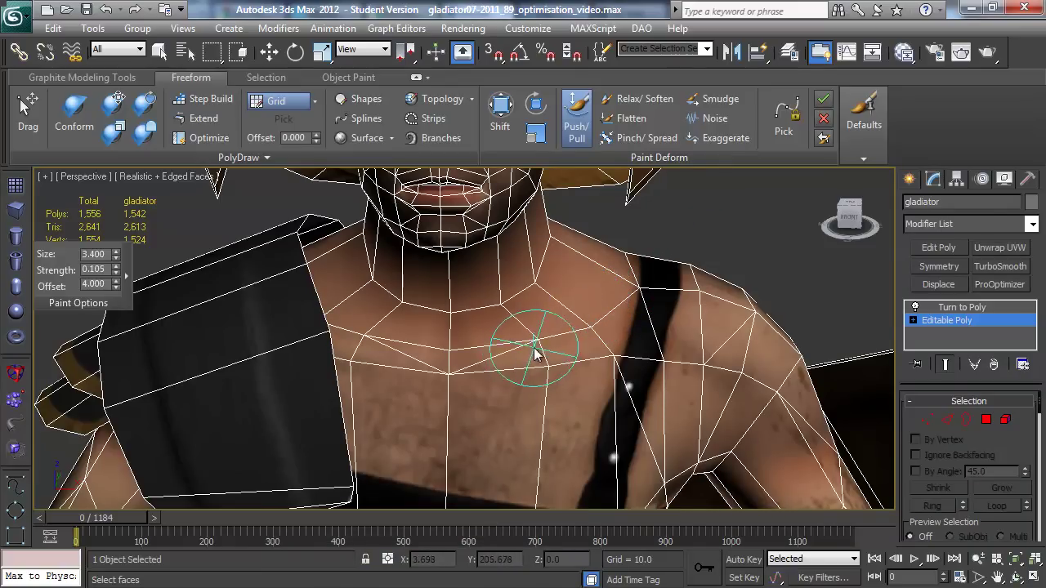
alt+shift+drag(532, 351, 464, 365)
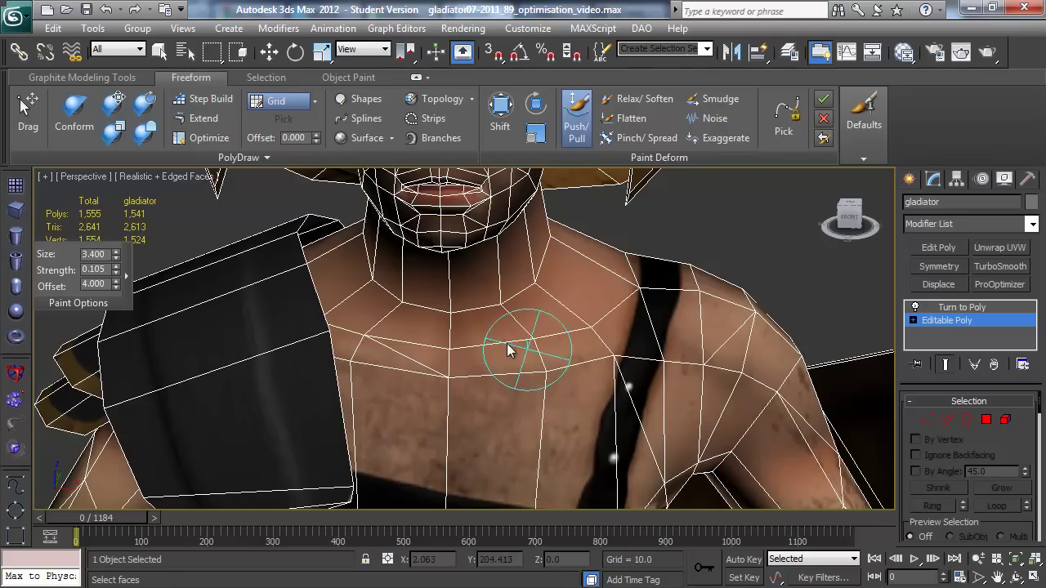
- Paint-deform the chest and left shoulder surface while orbiting around the gladiator
alt+middle_drag(494, 373, 493, 436)
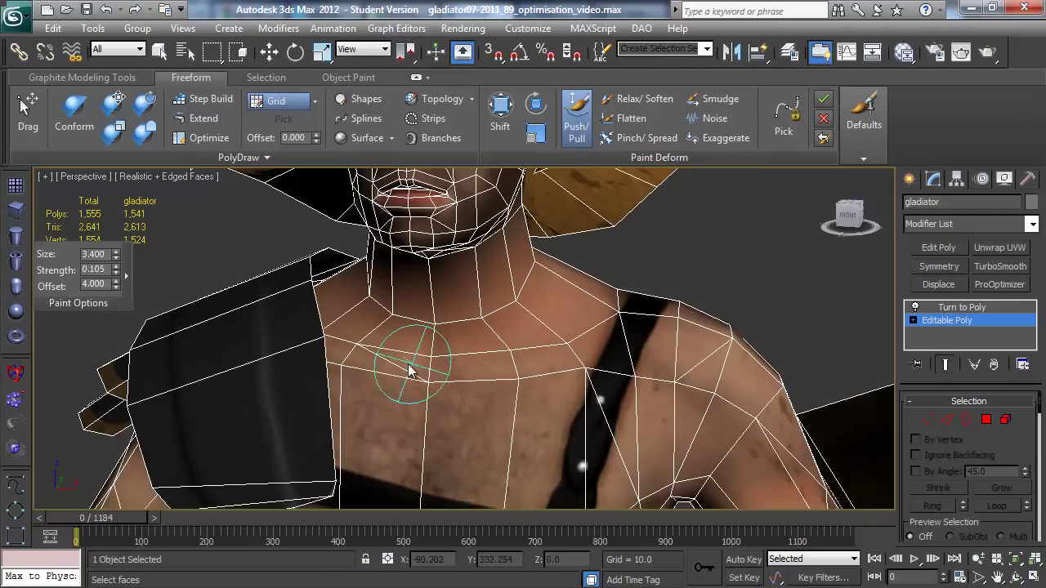
key(ctrl+BackSpace)
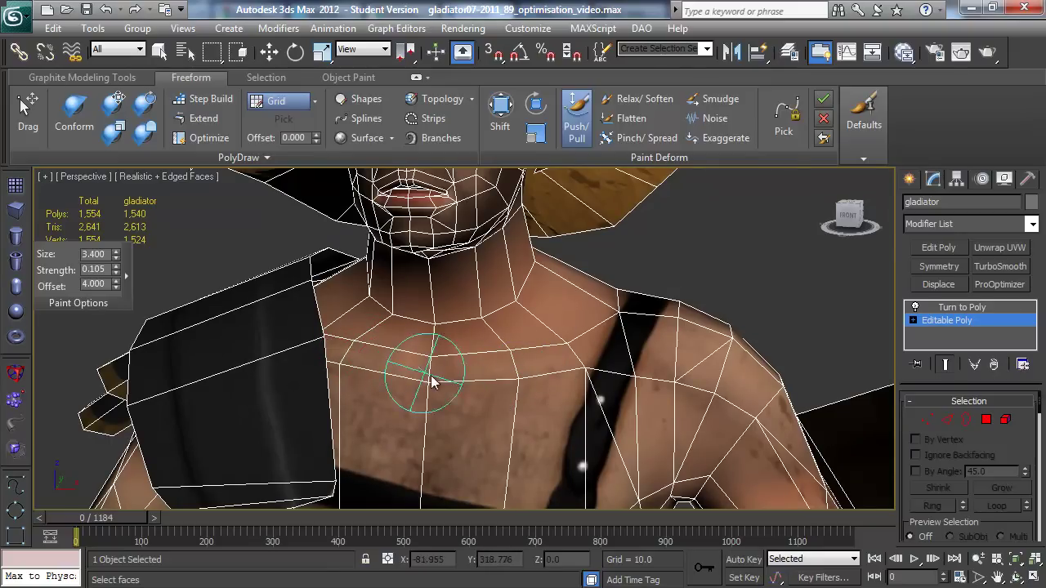
mouse_move(448, 372)
alt+middle_down()
mouse_move(482, 366)
mouse_move(459, 369)
alt+middle_up()
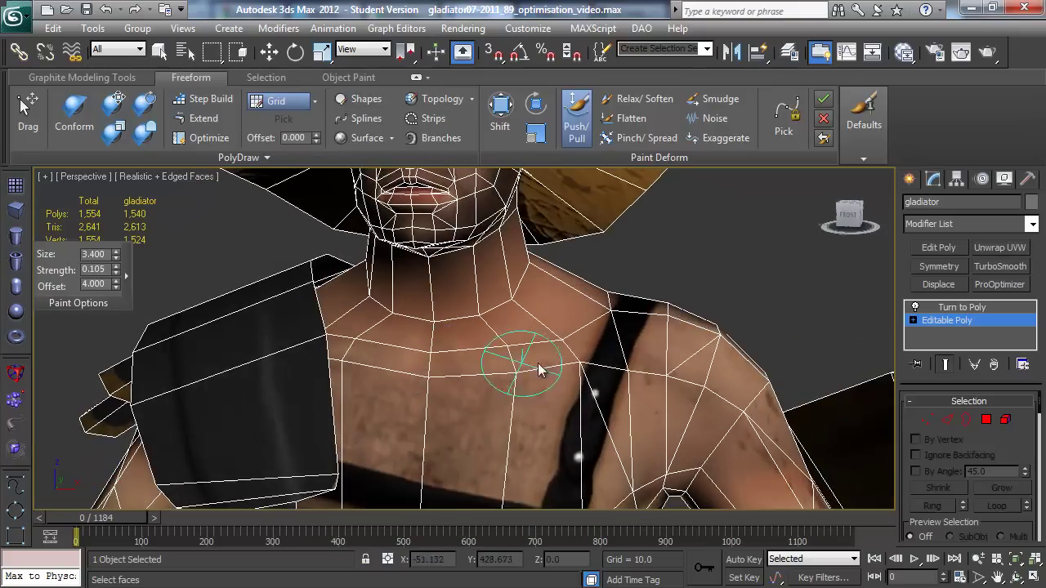
alt+middle_drag(525, 366, 275, 362)
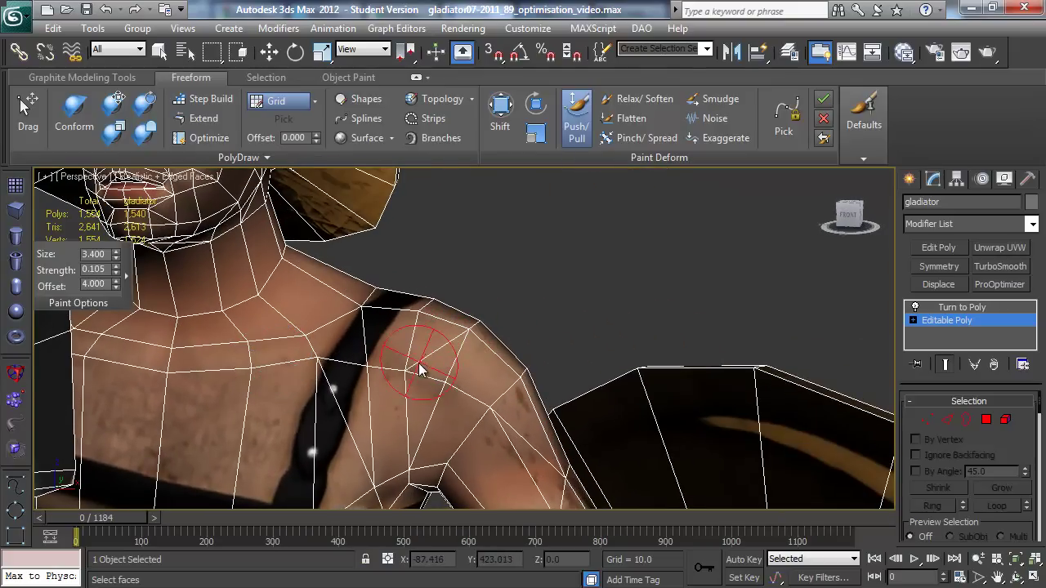
key(ctrl+z)
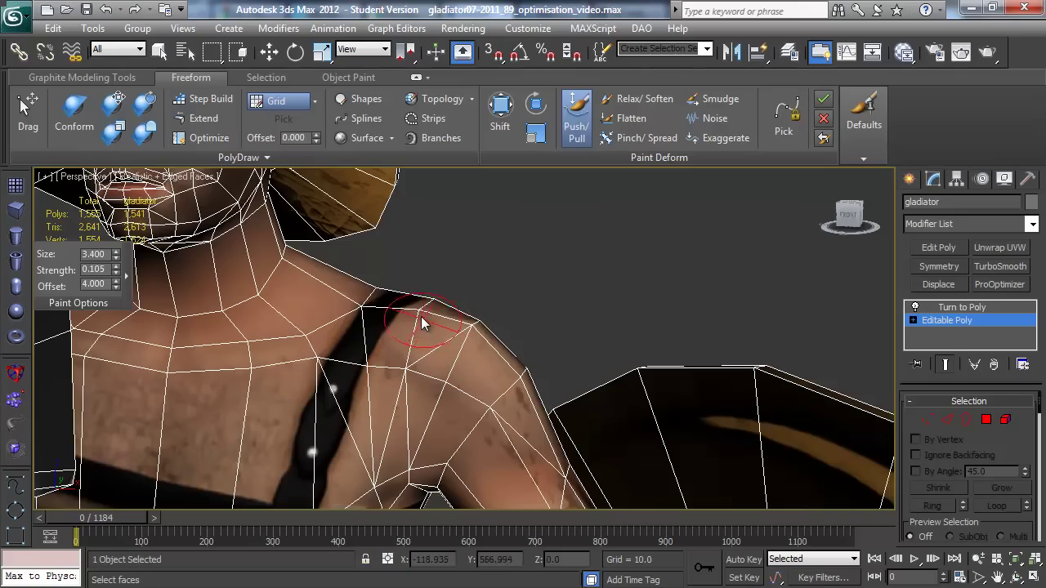
mouse_move(506, 351)
alt+middle_down()
mouse_move(505, 326)
mouse_move(435, 282)
mouse_move(407, 322)
mouse_move(429, 325)
mouse_move(422, 374)
mouse_move(483, 303)
mouse_move(458, 420)
mouse_move(442, 418)
alt+middle_up()
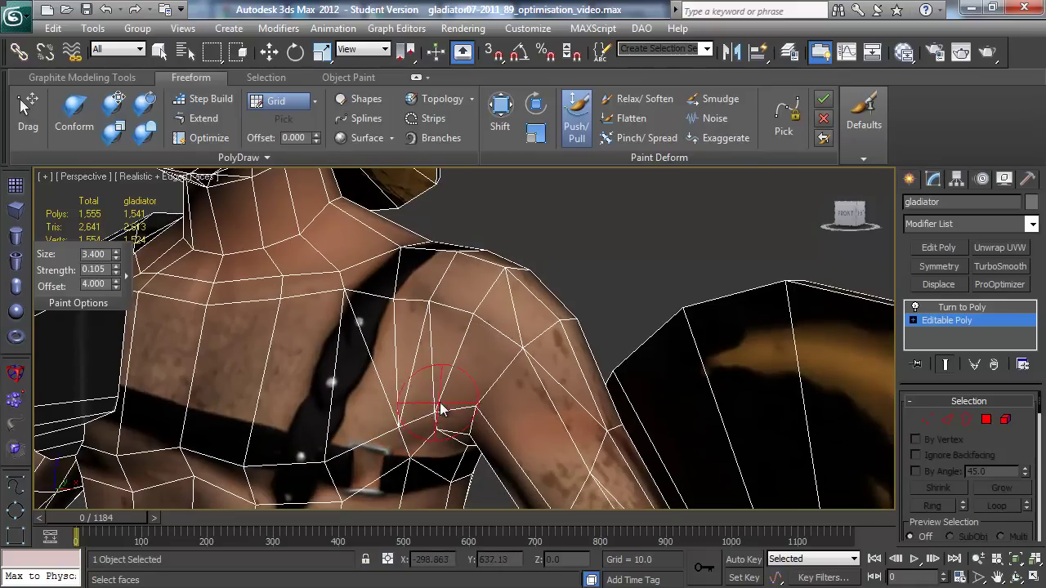
mouse_move(434, 422)
alt+middle_down()
mouse_move(439, 445)
mouse_move(380, 412)
alt+middle_up()
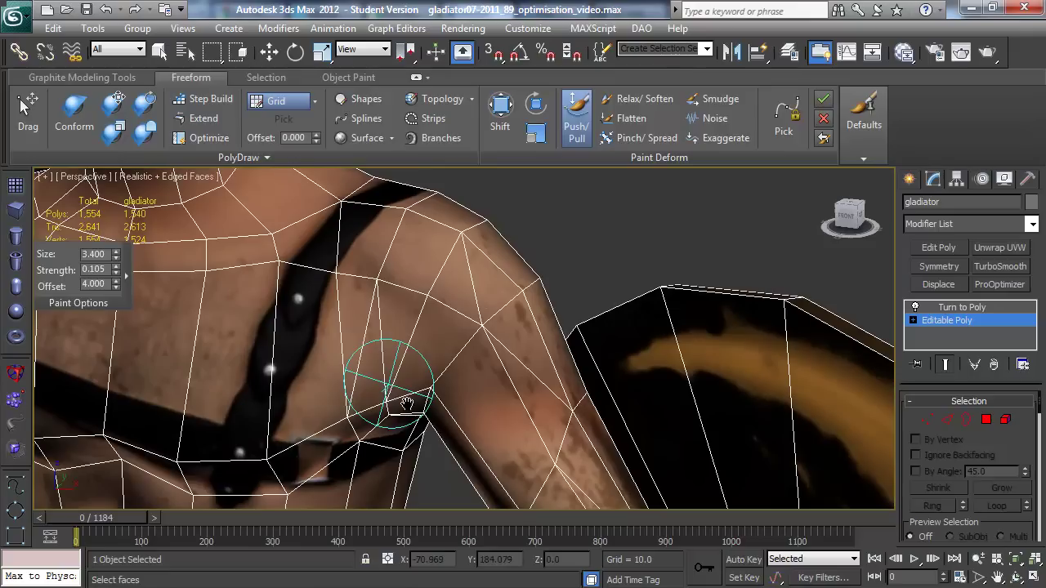
mouse_move(429, 372)
alt+middle_down()
mouse_move(458, 359)
mouse_move(441, 376)
mouse_move(365, 349)
mouse_move(444, 373)
alt+middle_up()
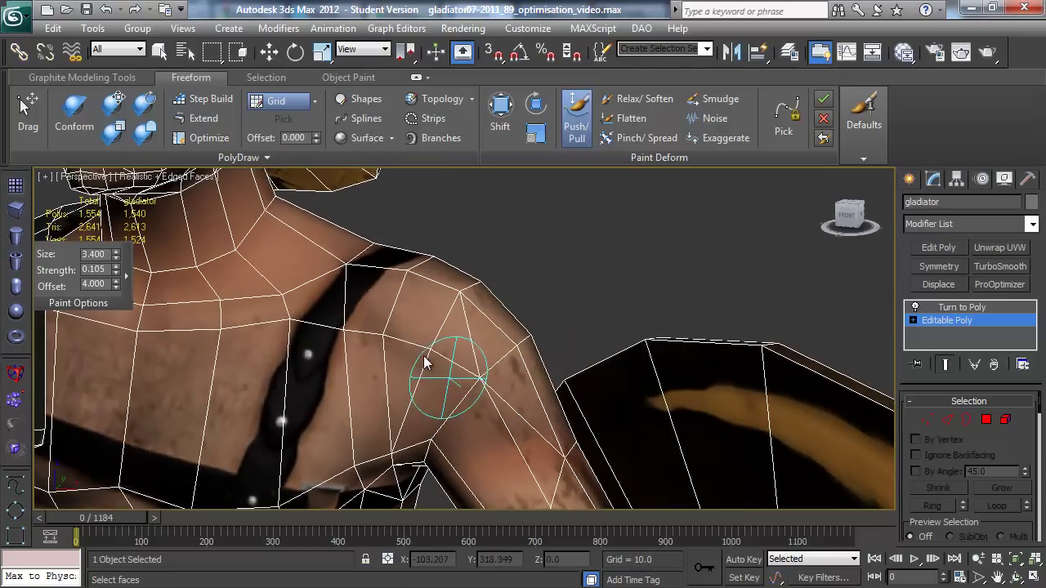
mouse_move(506, 357)
mouse_down()
mouse_move(519, 383)
mouse_move(513, 352)
mouse_move(540, 365)
mouse_move(438, 348)
mouse_move(459, 308)
mouse_move(485, 357)
mouse_up()
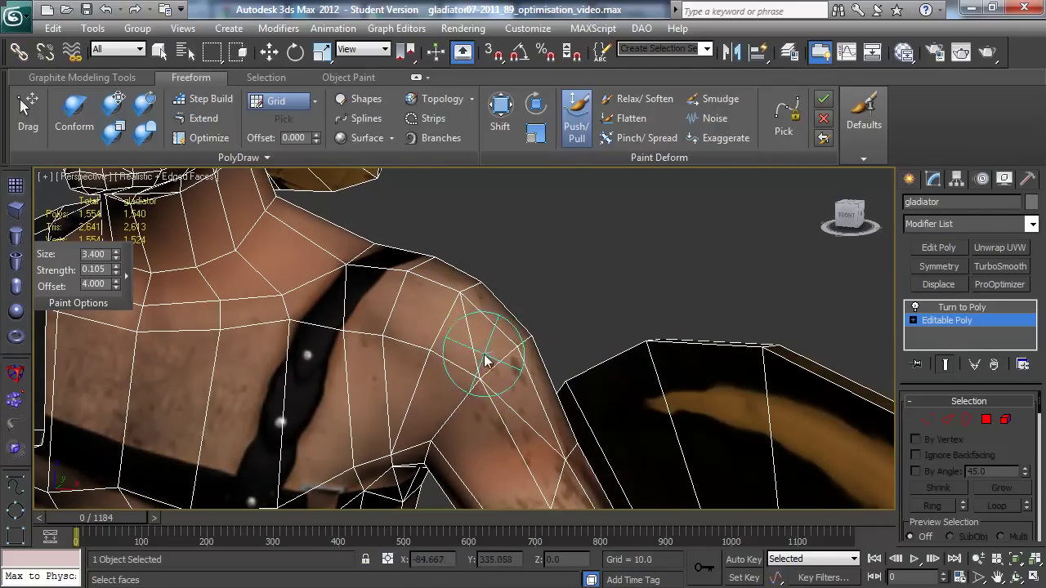
scroll(431, 374, down, 10)
middle_drag(448, 376, 433, 315)
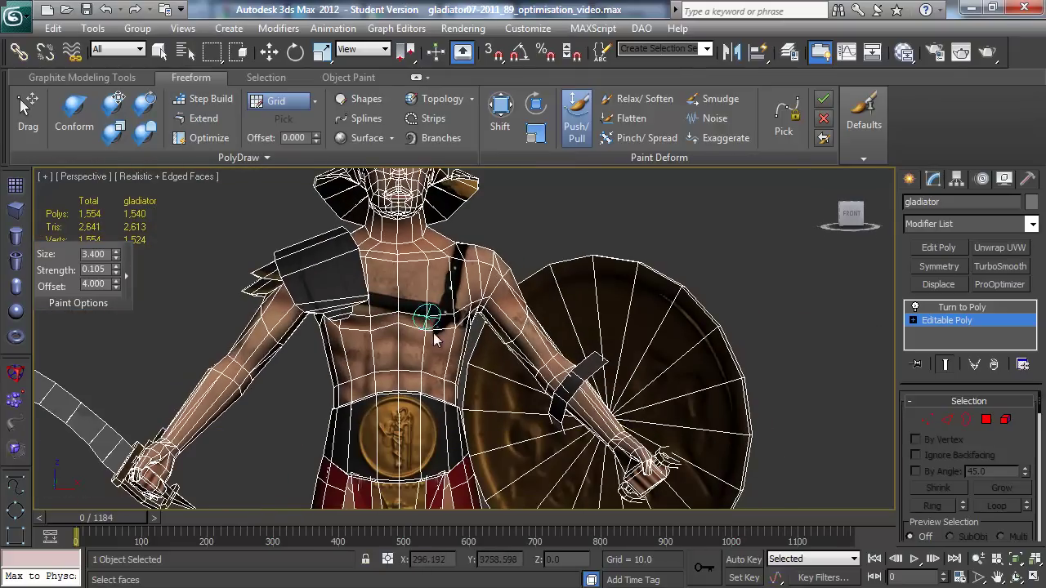
alt+middle_drag(486, 275, 446, 281)
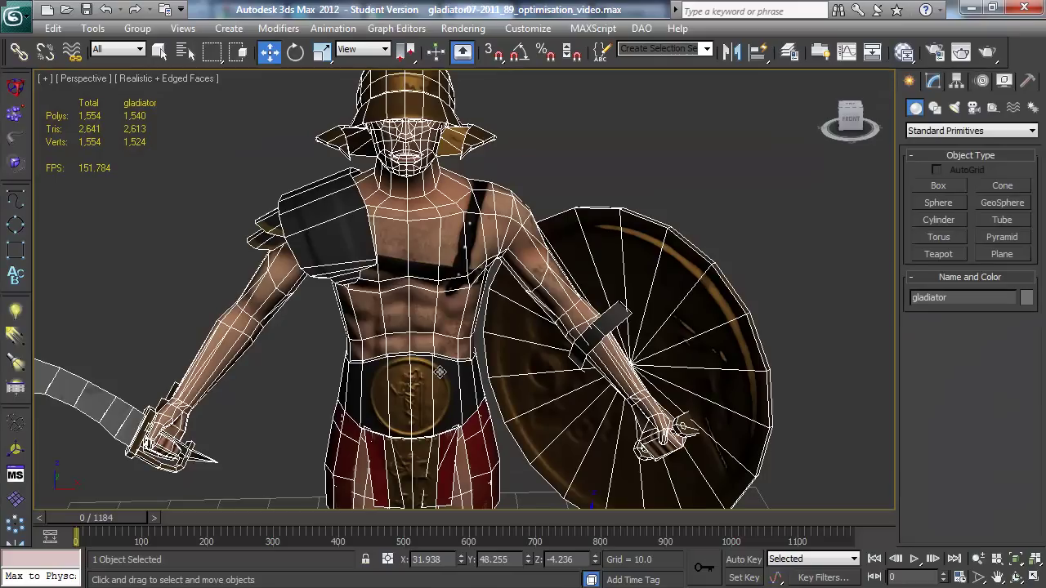
- Delete the Turn to Poly modifier and add Unwrap UVW to the gladiator
middle_drag(477, 347, 682, 259)
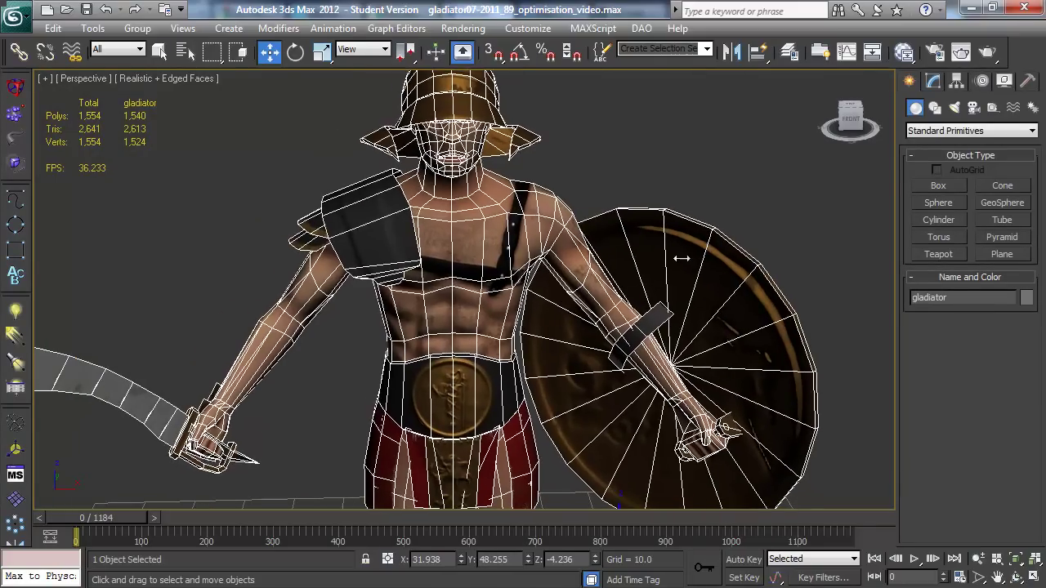
click(934, 82)
right_click(967, 210)
click(919, 239)
click(1001, 151)
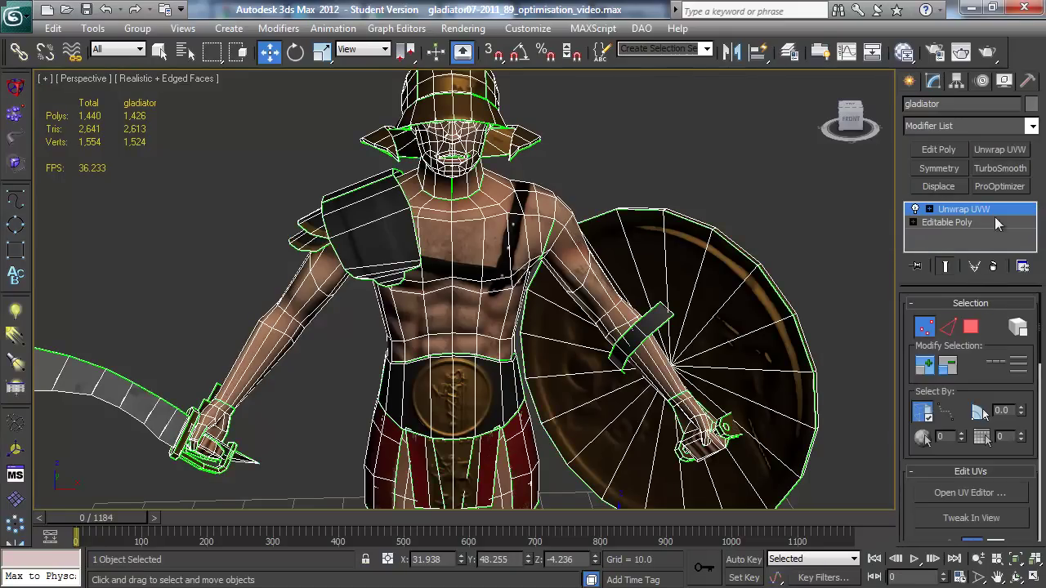
- Maximize the UV editor and display only the 1:gladiator_main texture's UVs
click(995, 495)
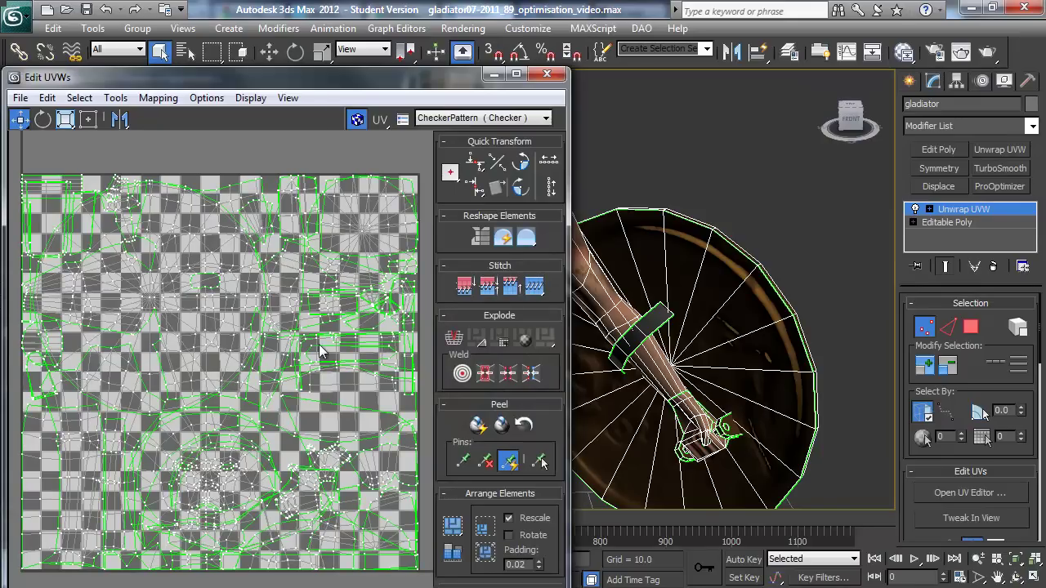
scroll(371, 409, down, 3)
middle_drag(372, 408, 381, 443)
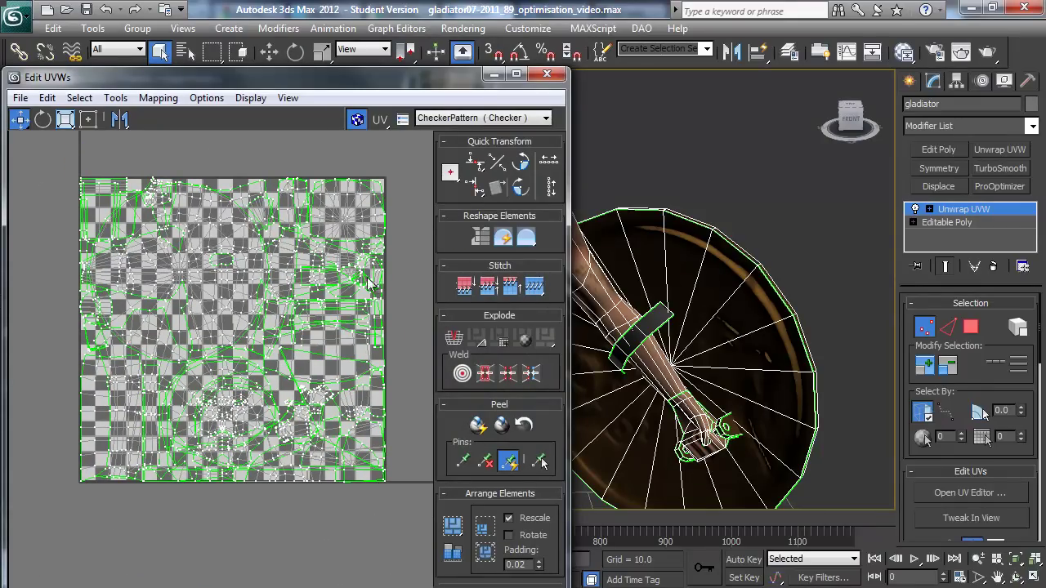
drag(353, 80, 360, 56)
double_click(360, 71)
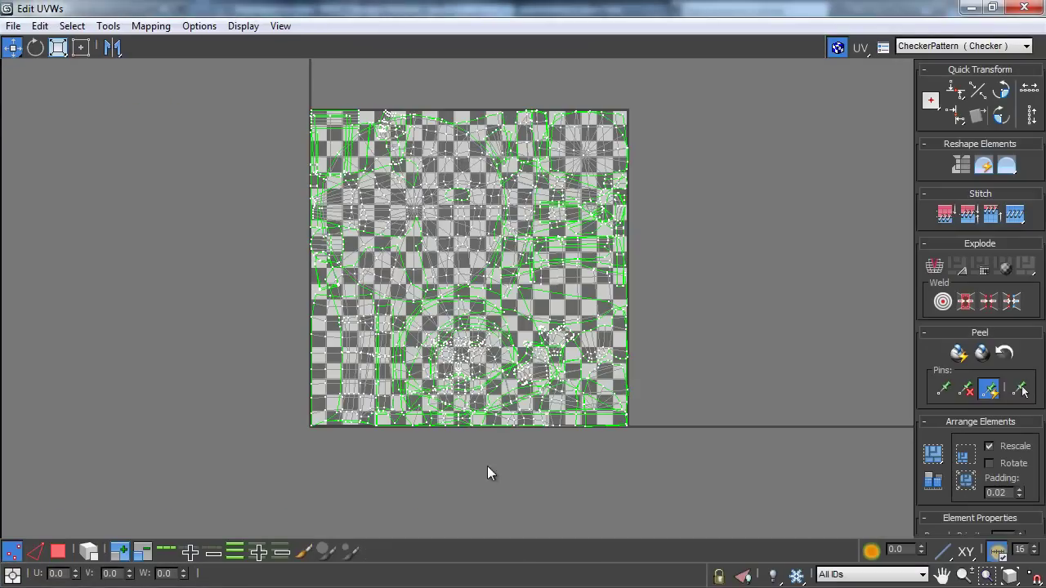
click(839, 575)
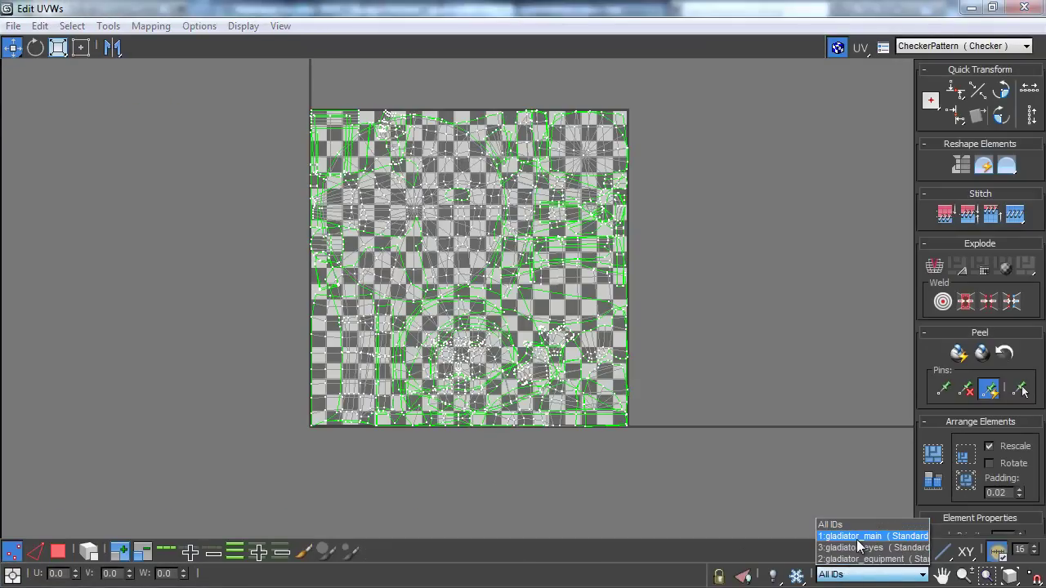
click(843, 535)
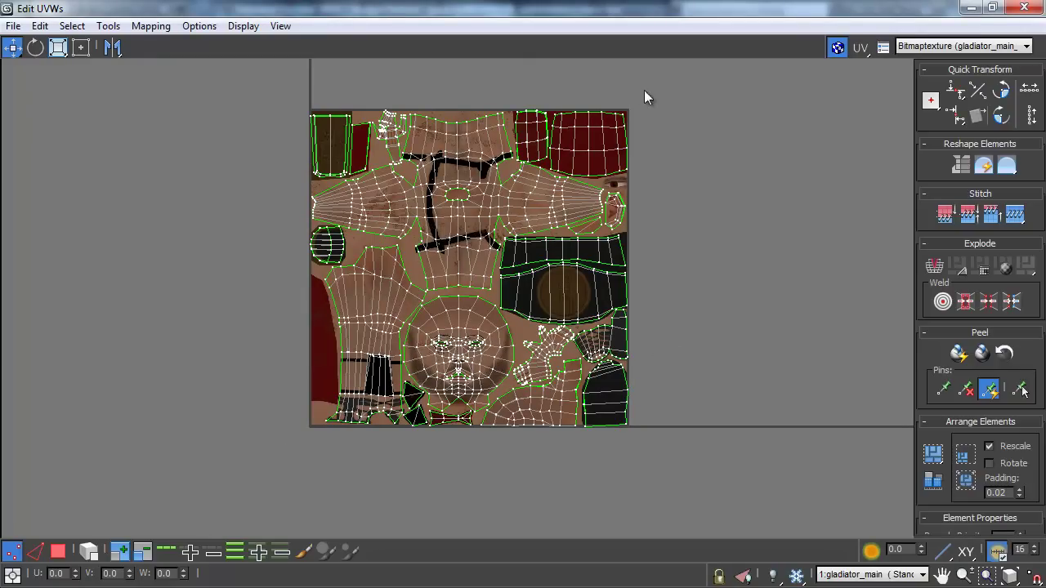
- In Render UVW Template, set a white Solid fill and render the 1024×1024 template
click(108, 26)
click(112, 330)
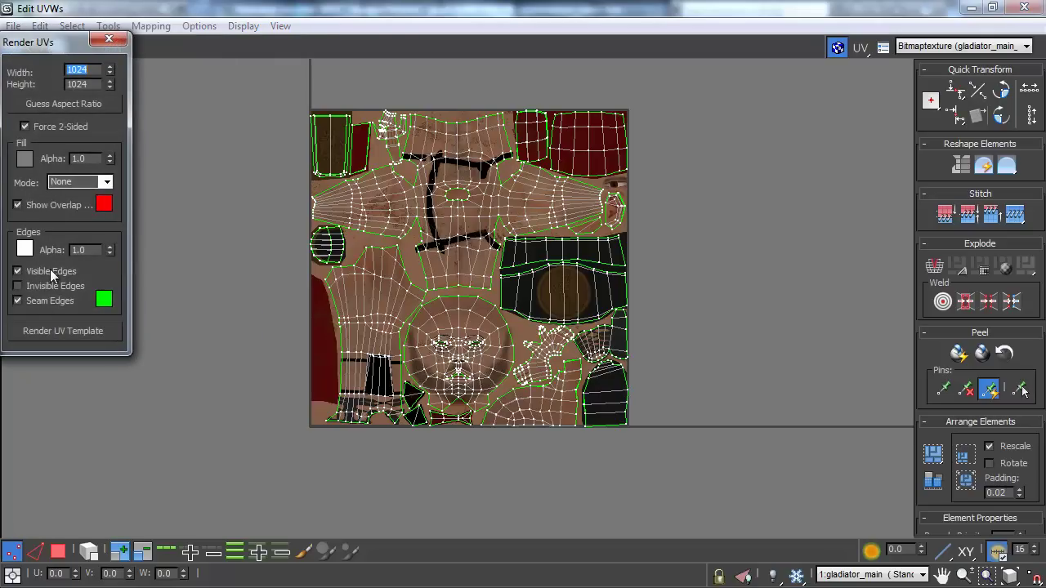
click(25, 161)
drag(535, 169, 625, 178)
click(594, 237)
click(107, 183)
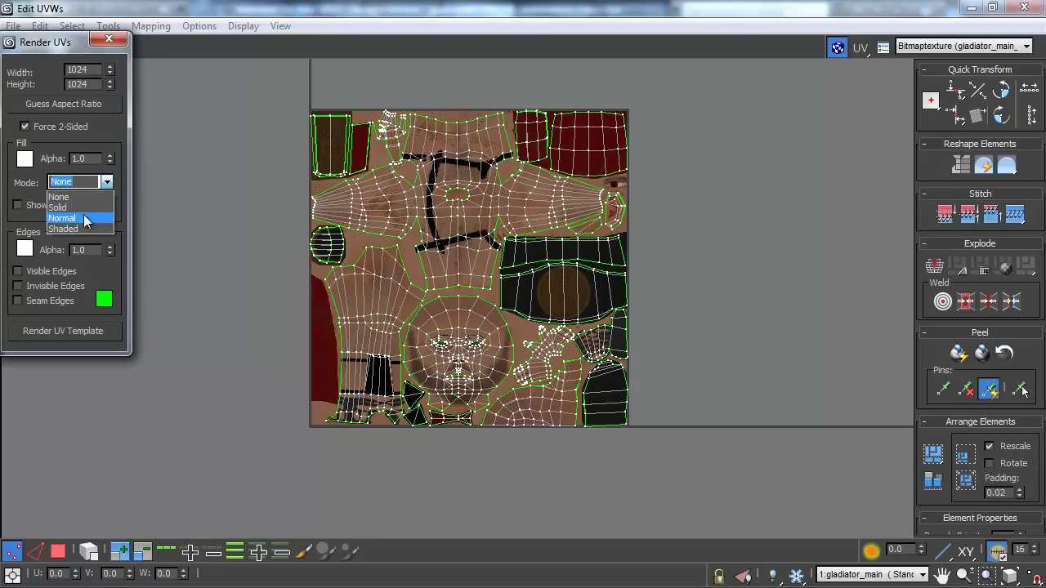
click(84, 208)
click(78, 330)
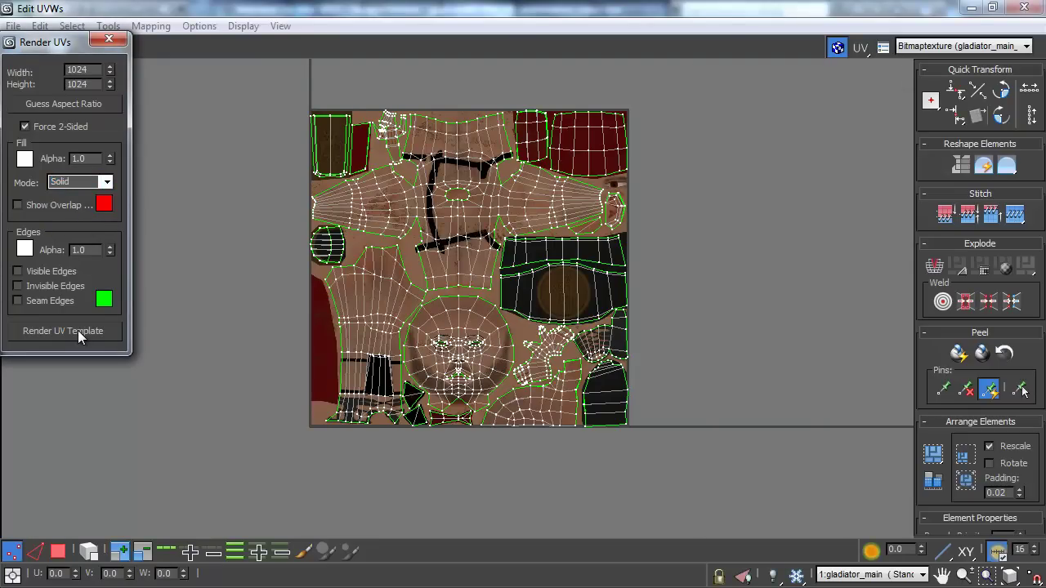
- Bring temp.psd into view and choose the Magic Wand at Tolerance 14, non-contiguous
drag(876, 63, 337, 10)
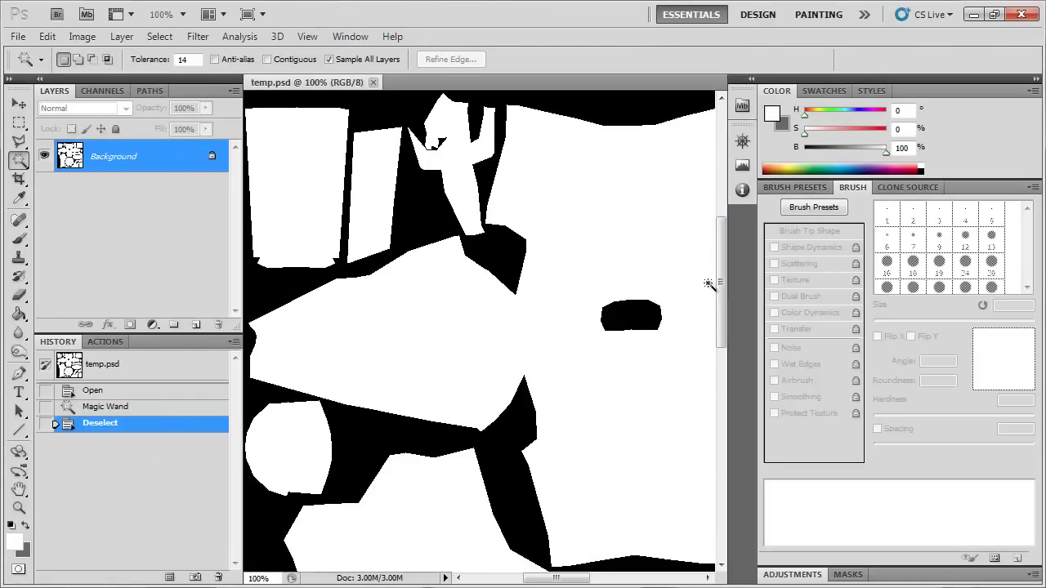
scroll(722, 257, down, 3)
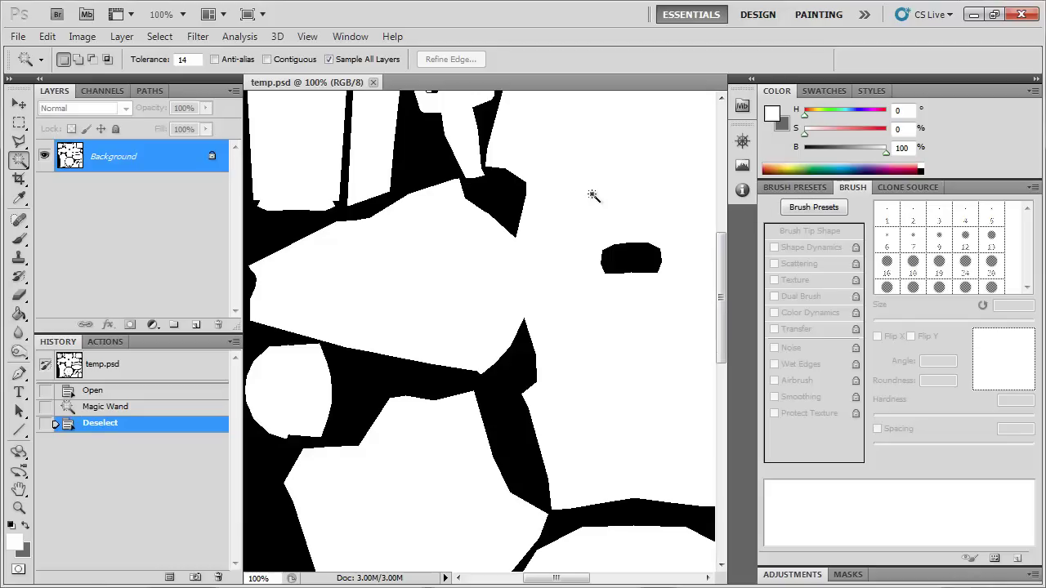
drag(719, 277, 720, 243)
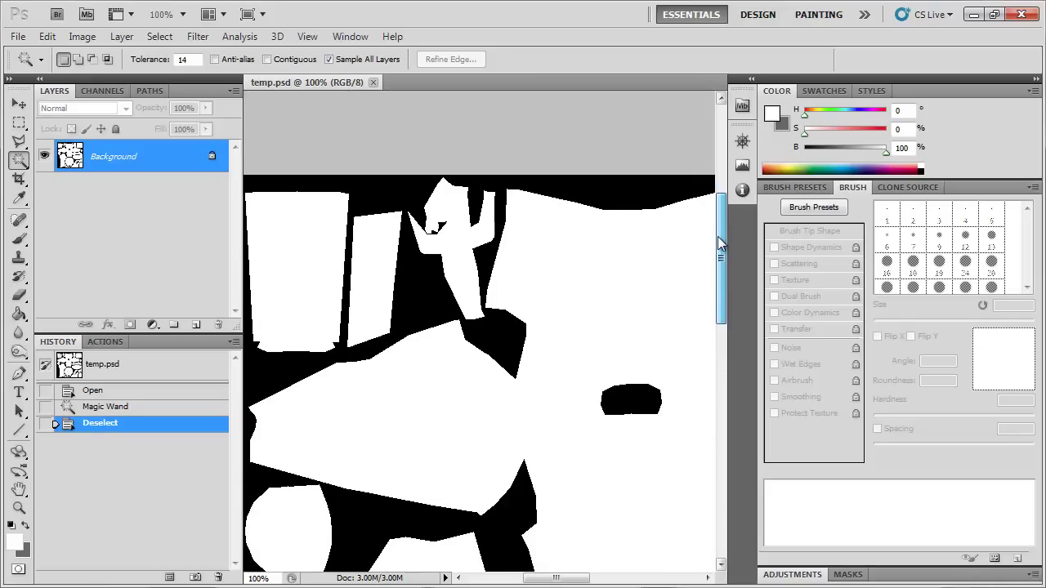
double_click(44, 80)
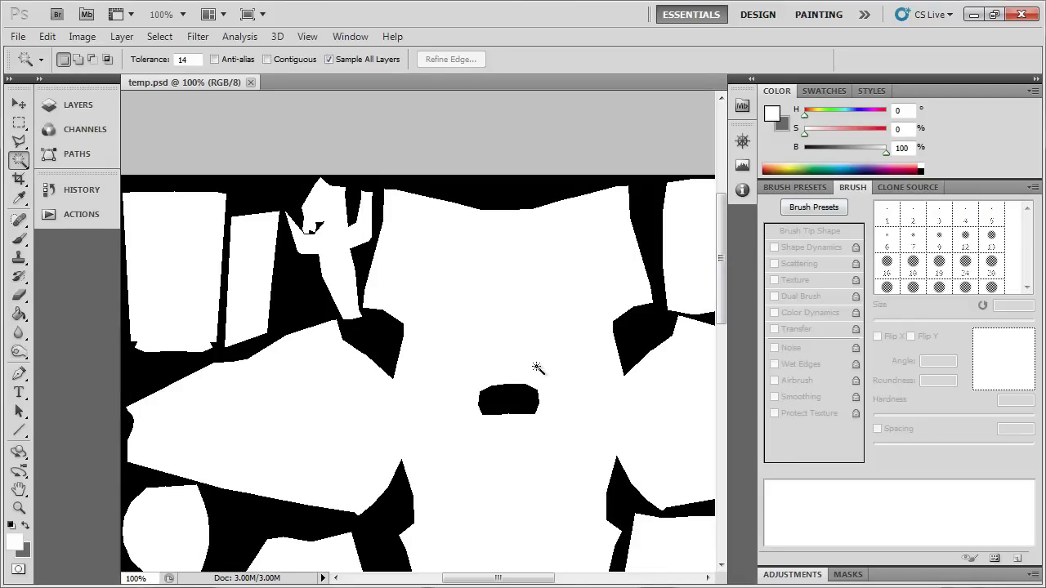
drag(729, 214, 725, 237)
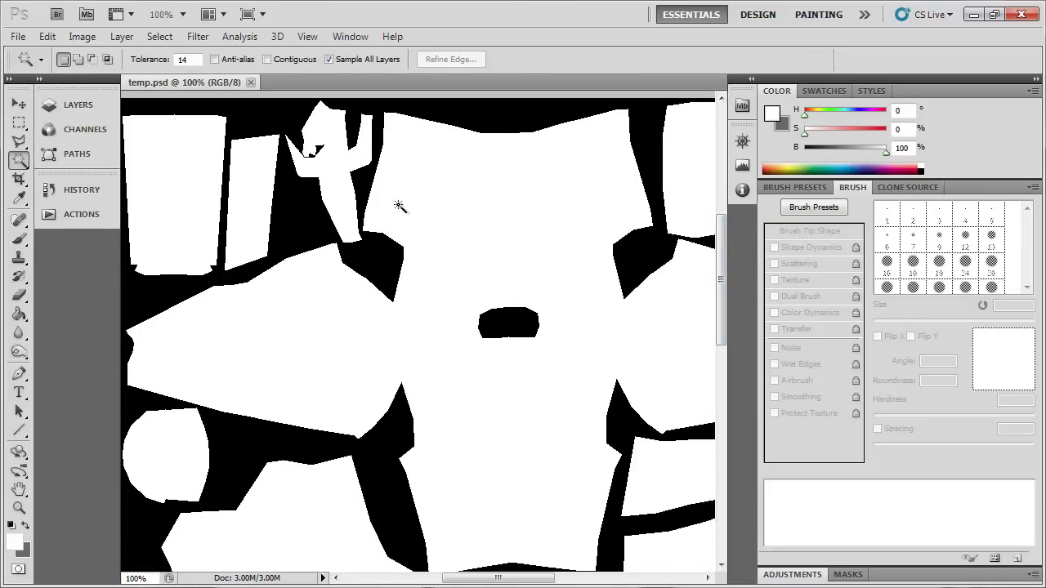
drag(24, 167, 72, 177)
- Magic-wand all white UV islands and read their 199253 pixel count in the Histogram
click(466, 207)
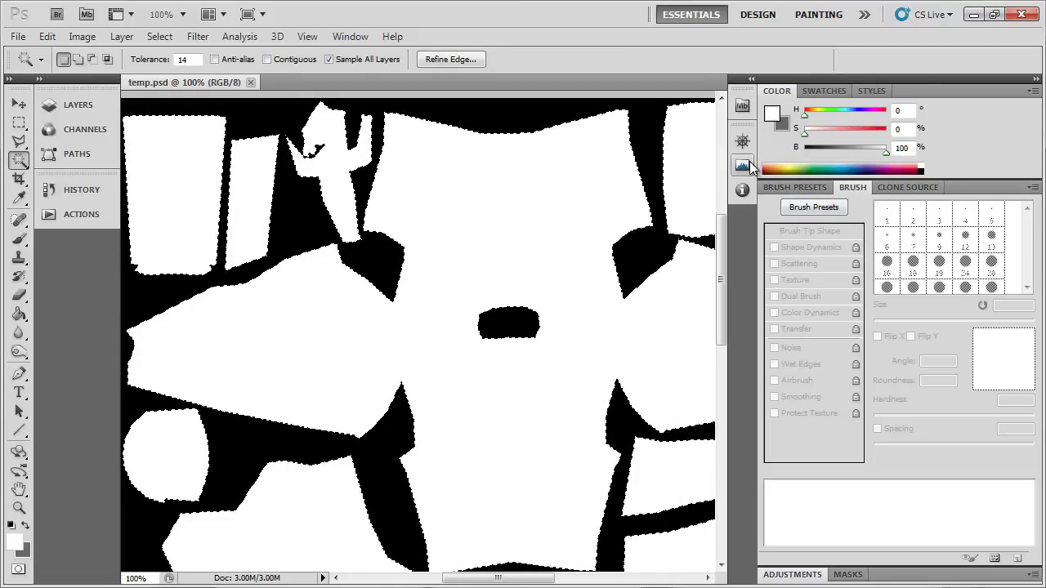
click(339, 38)
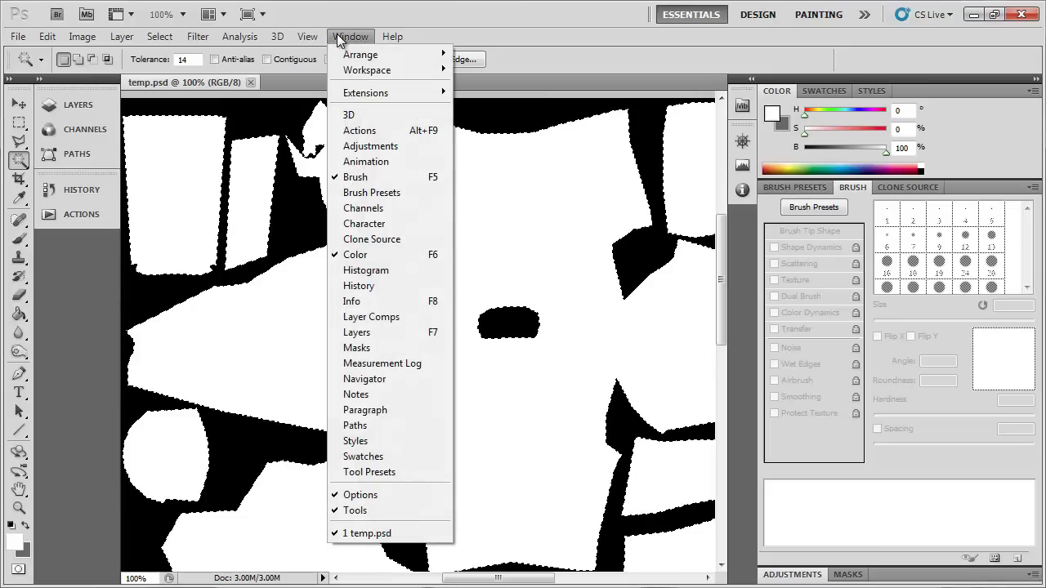
click(367, 270)
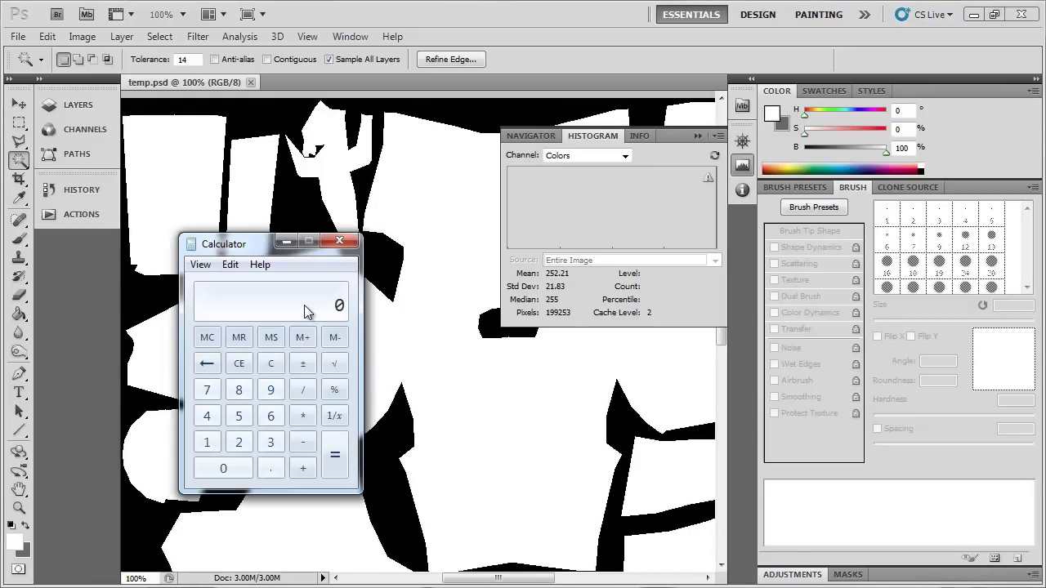
text(253)
key(alt+F4)
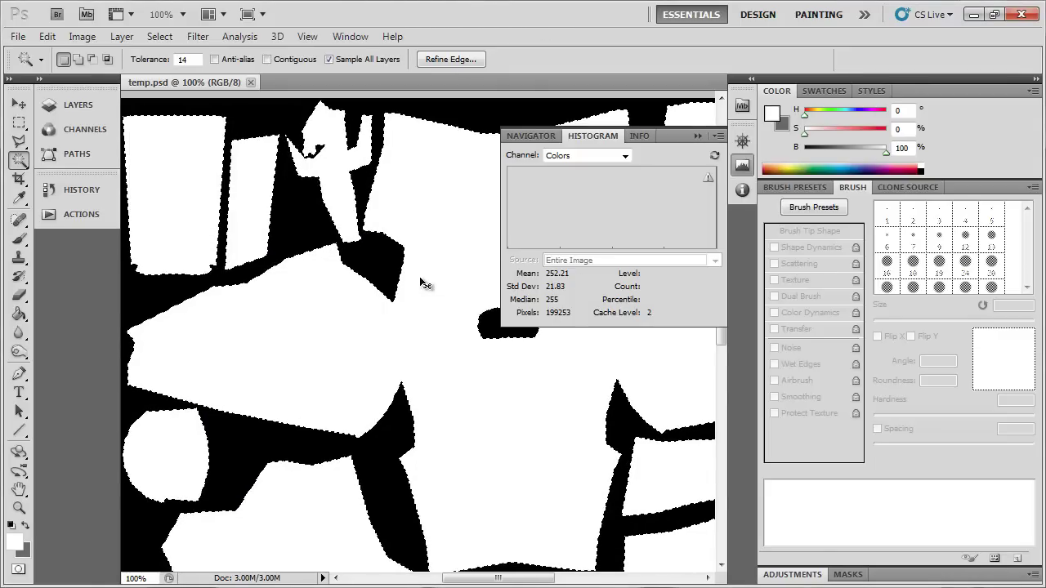
- Divide by the 262144 total pixels for about 76% white, then close the Histogram
key(ctrl+d)
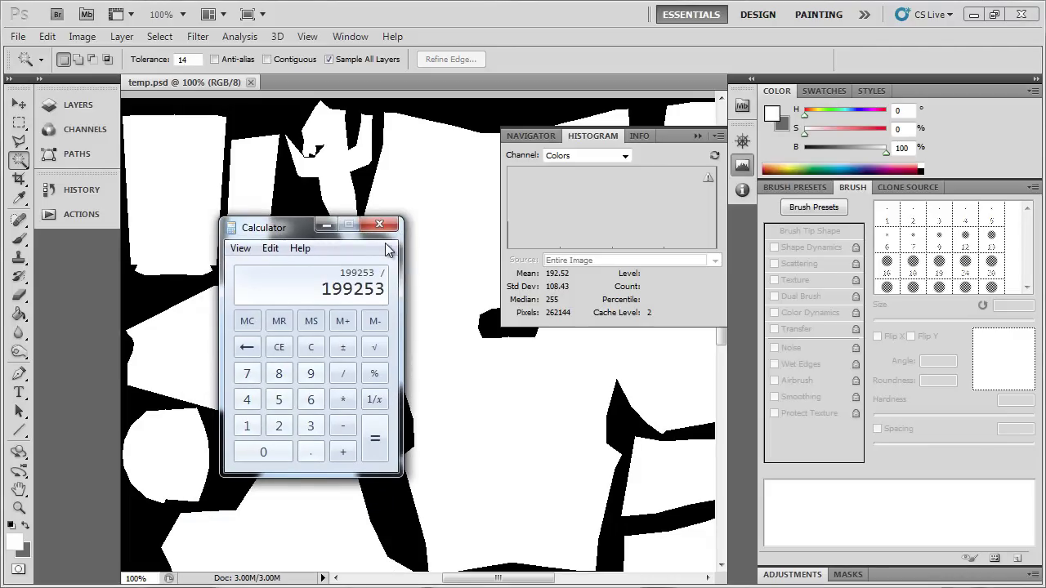
text(262144)
click(374, 435)
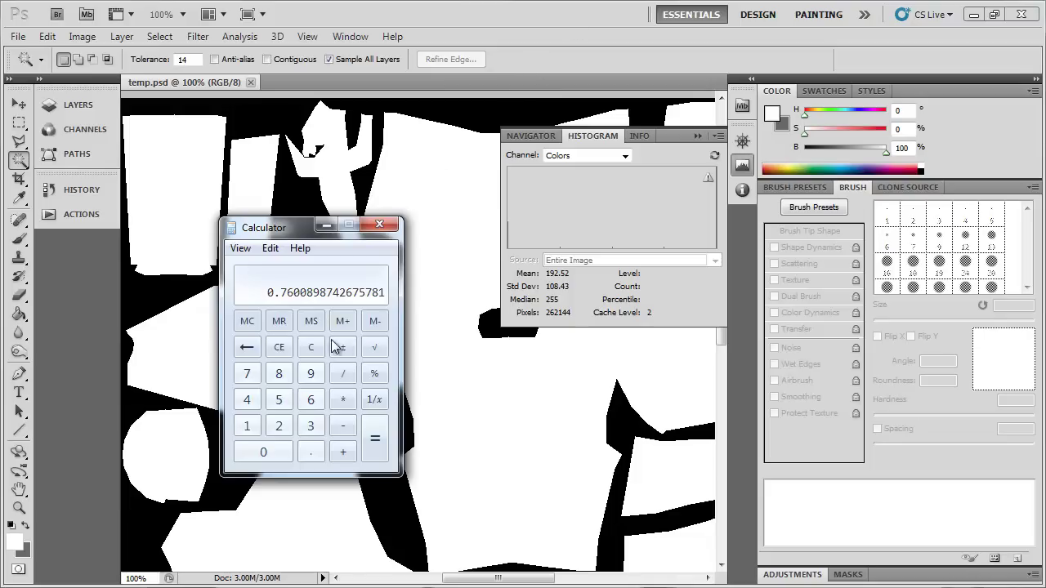
click(554, 67)
click(697, 136)
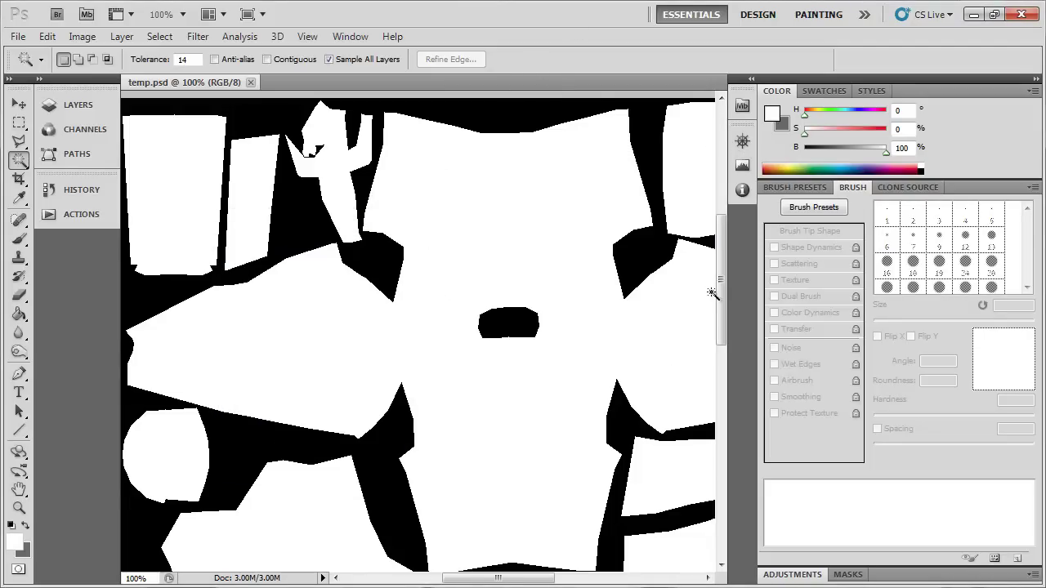
- Zoom temp.psd out to 50% and switch to the Opera vertex splits page
drag(720, 294, 723, 322)
key(ctrl+minus)
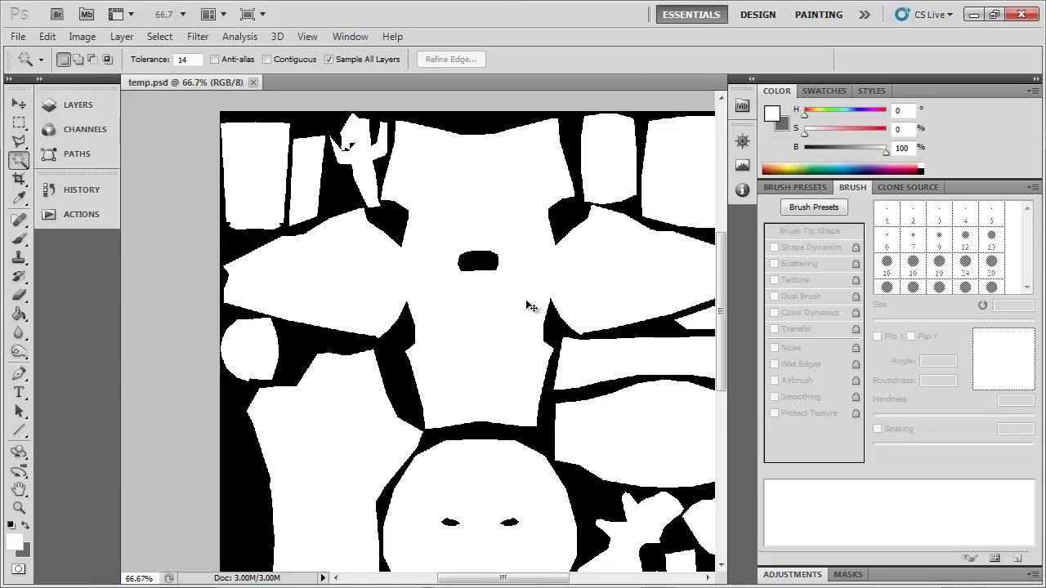
key(ctrl+minus)
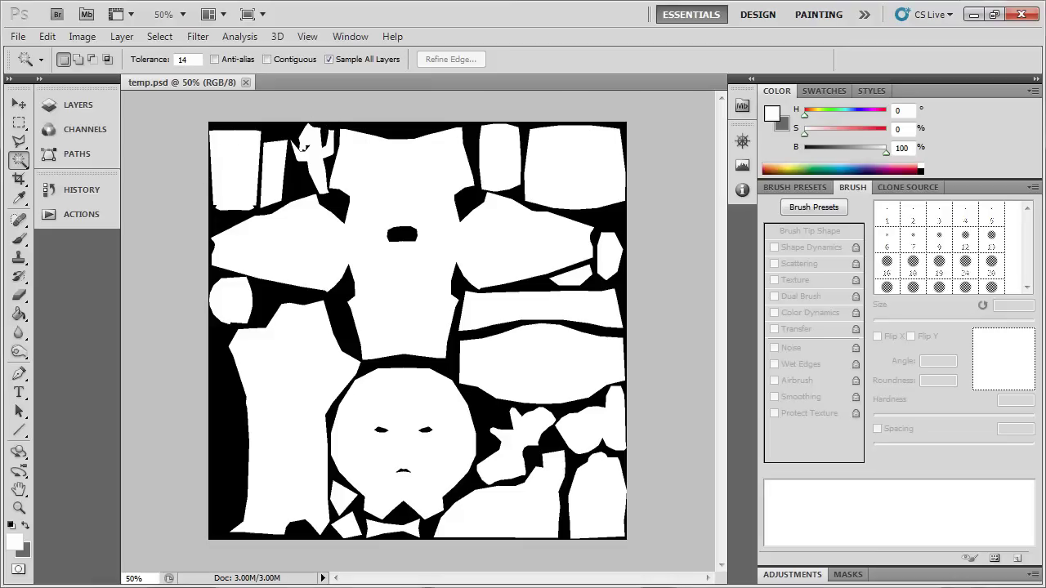
key(alt+Tab)
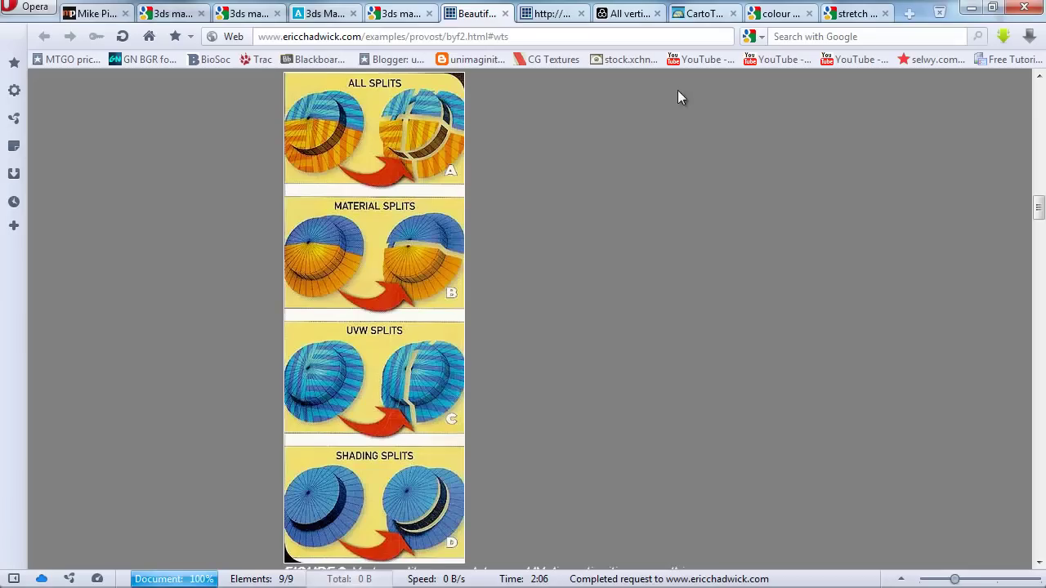
- Check the web address of the HaywoodTools-UberVertCount.mcr script page in Opera, then return to Explorer
click(543, 14)
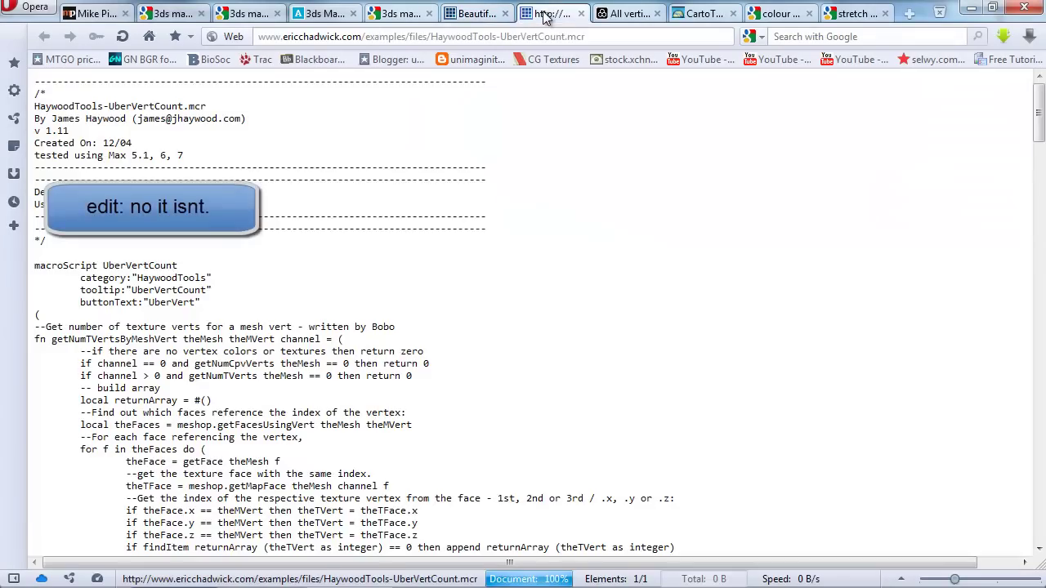
click(467, 36)
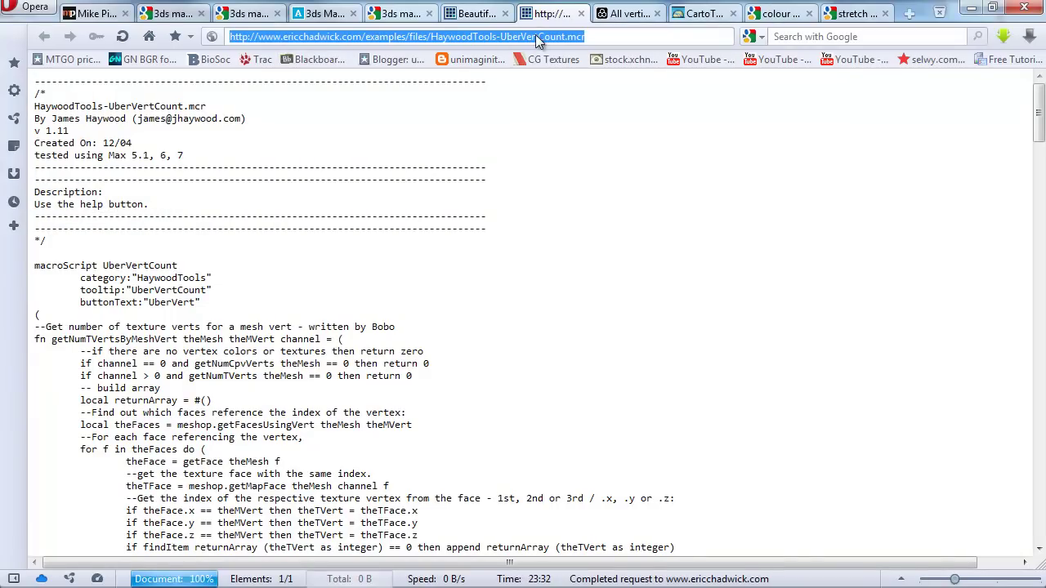
click(425, 154)
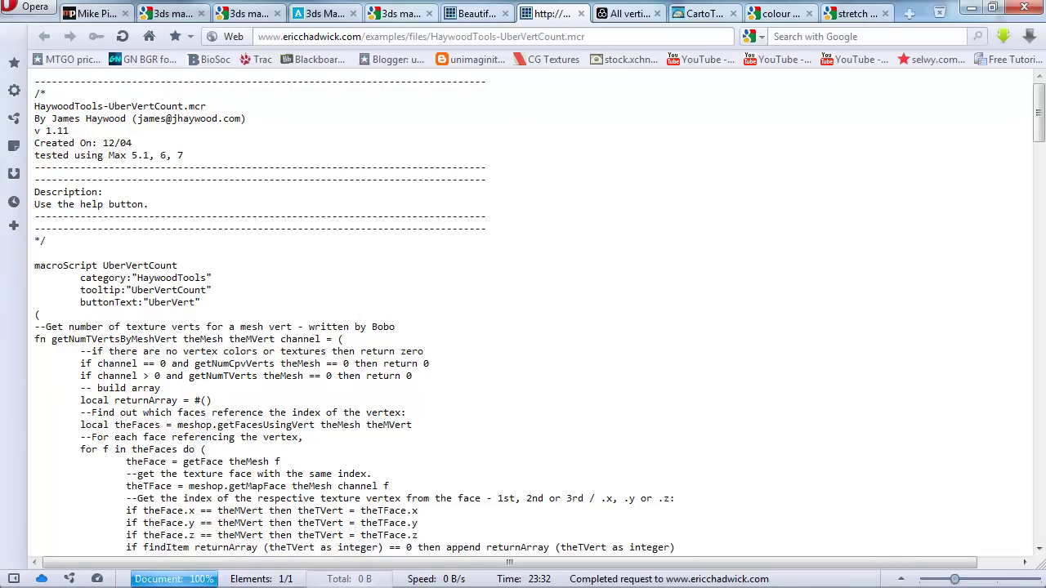
key(alt+Tab)
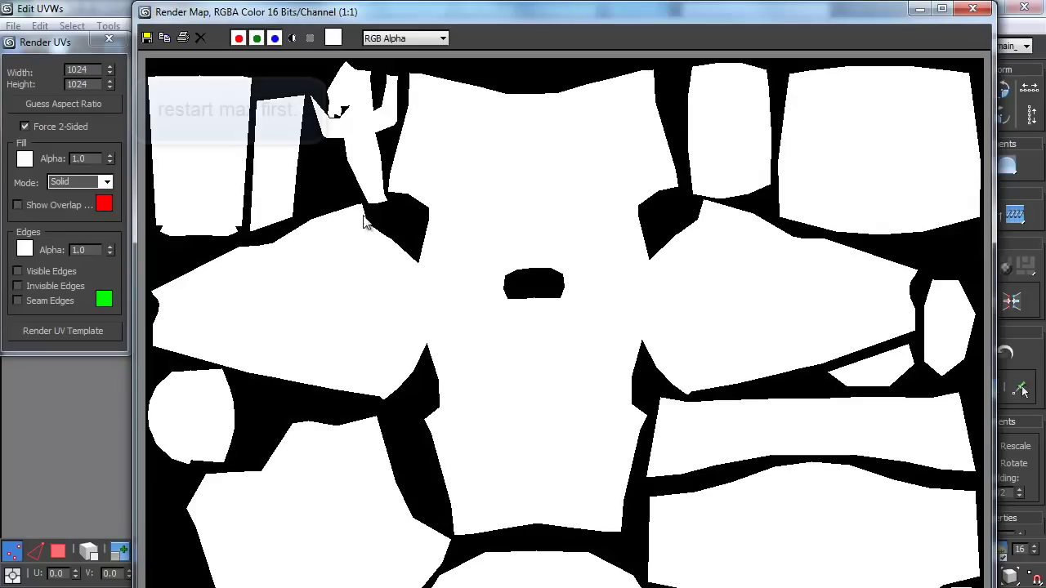
- Close the Render Map and Edit UVWs windows, then find UberVertCount in Customize User Interface
click(973, 9)
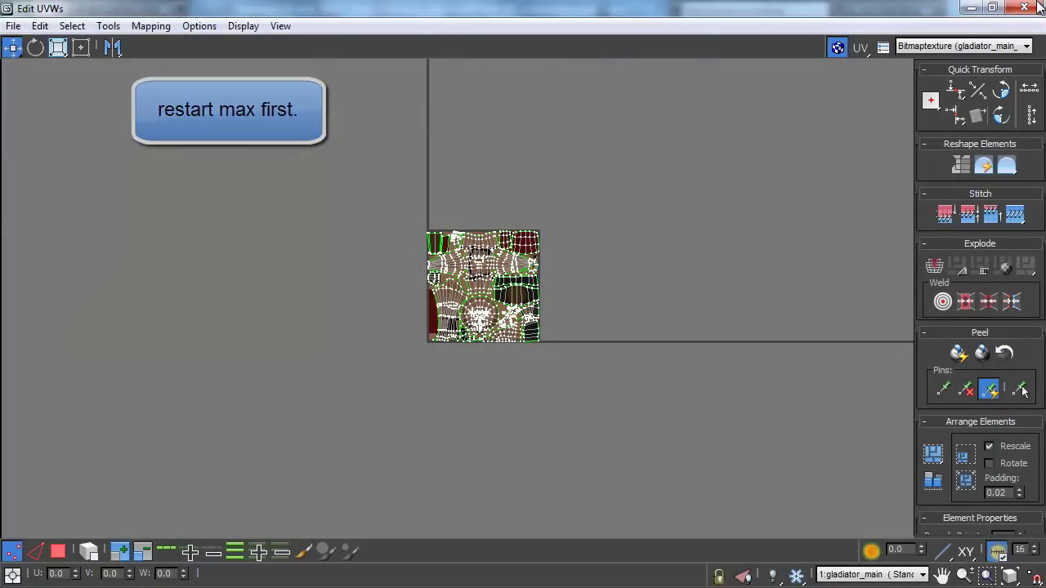
click(1024, 7)
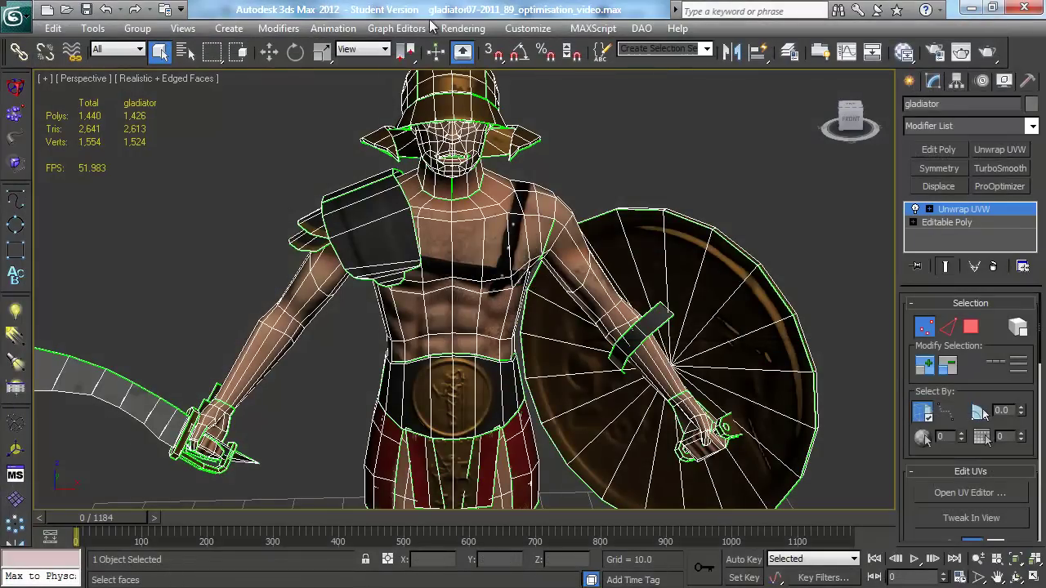
click(528, 28)
key(Escape)
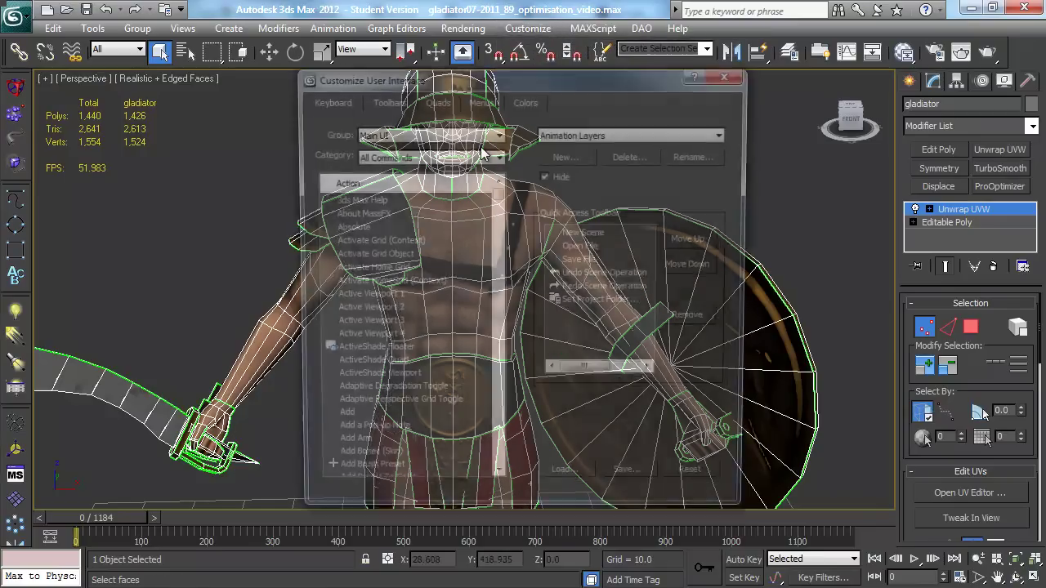
drag(497, 194, 500, 441)
click(374, 283)
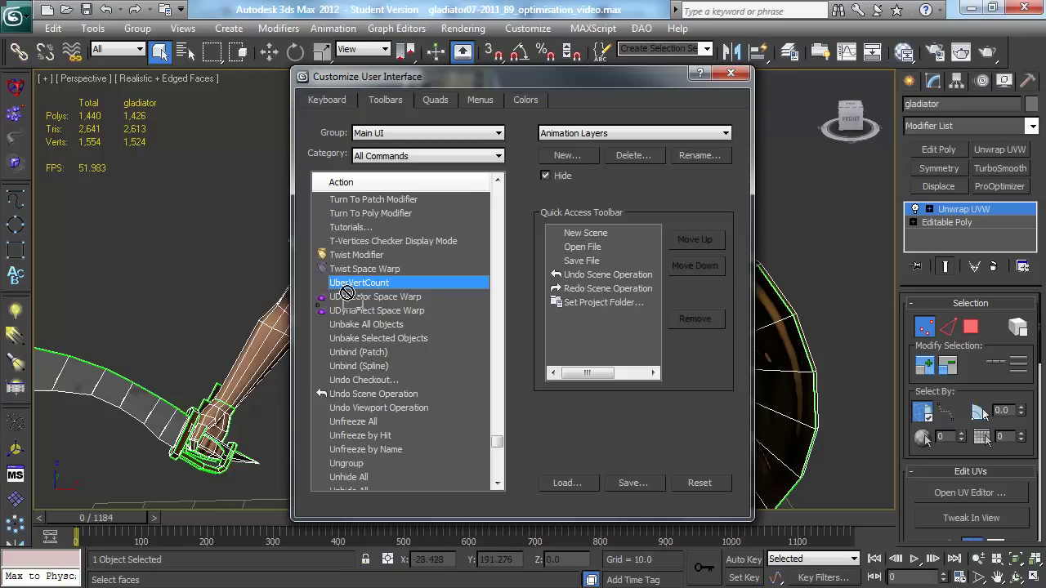
click(729, 73)
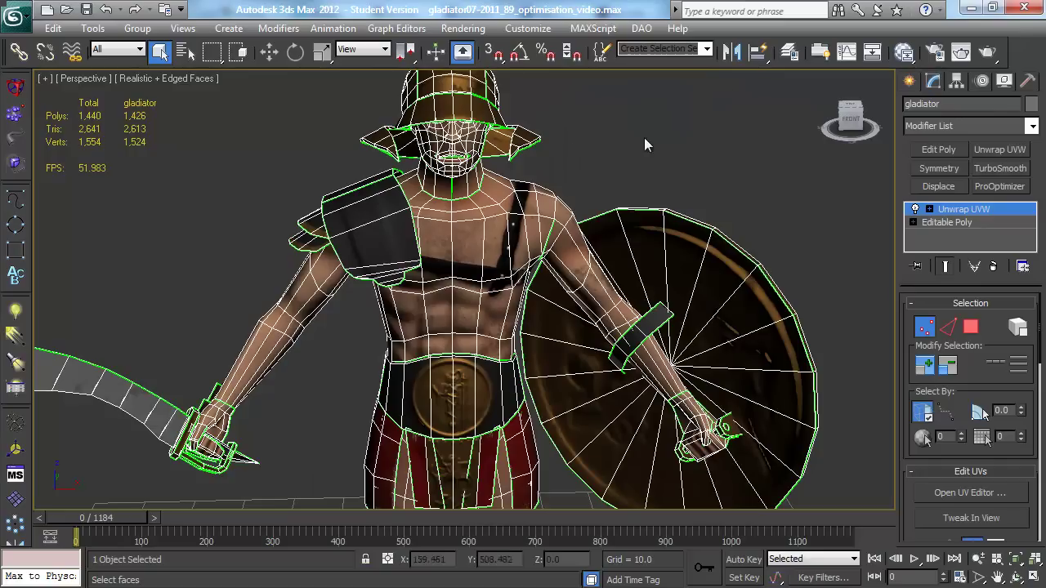
- Collapse the Unwrap UVW modifier into the Editable Poly and launch the Uber Vert Count tool
right_click(940, 224)
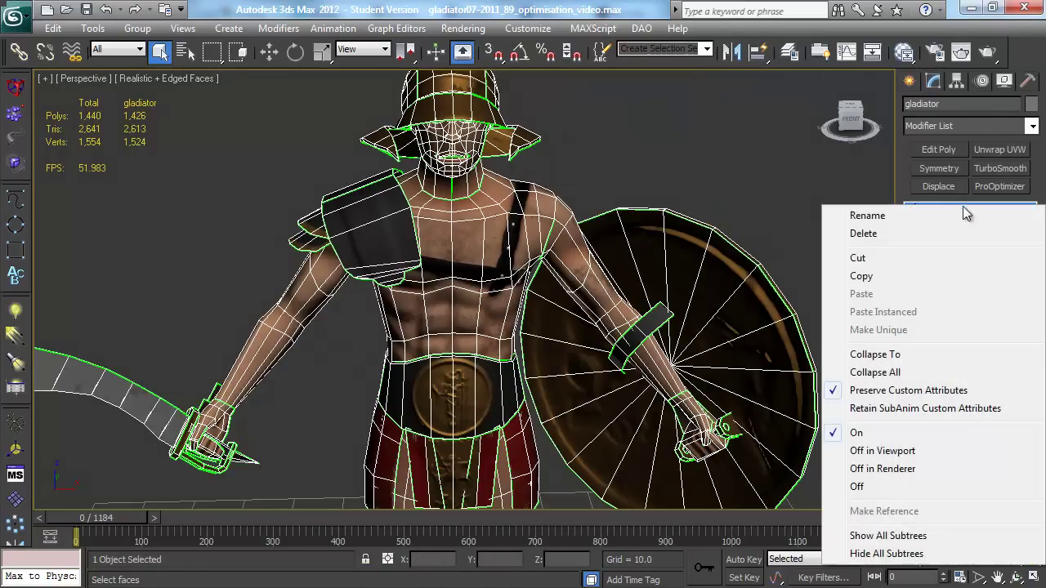
click(886, 353)
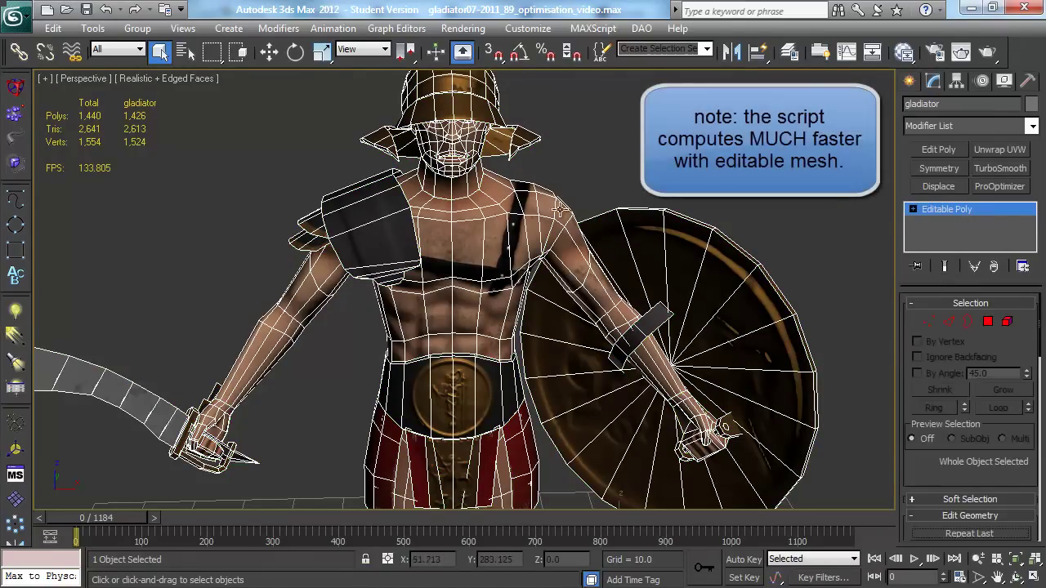
click(16, 476)
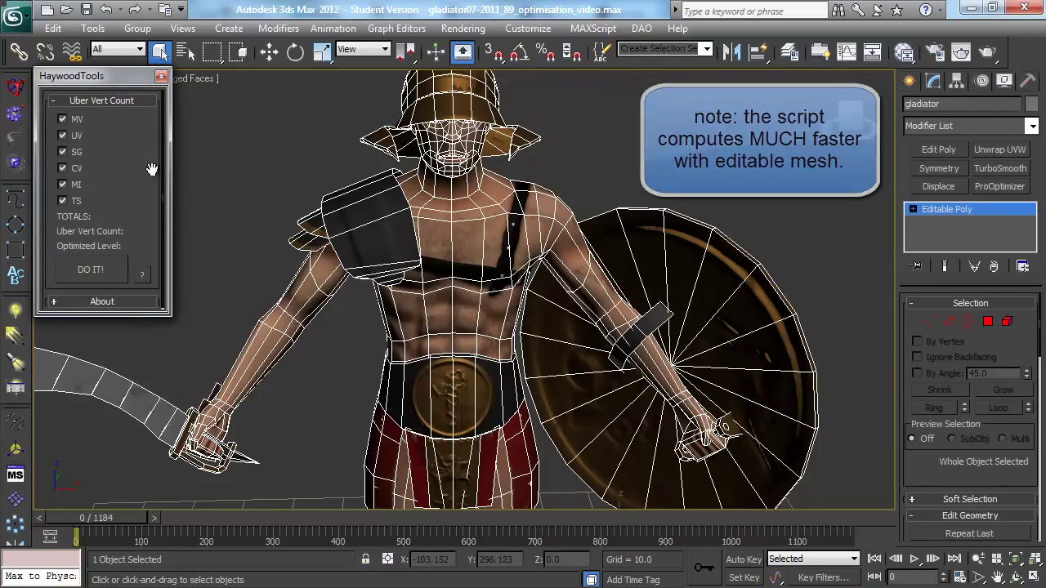
- Read the vertex-category help twice and move the HaywoodTools panel off the viewport stats
click(143, 274)
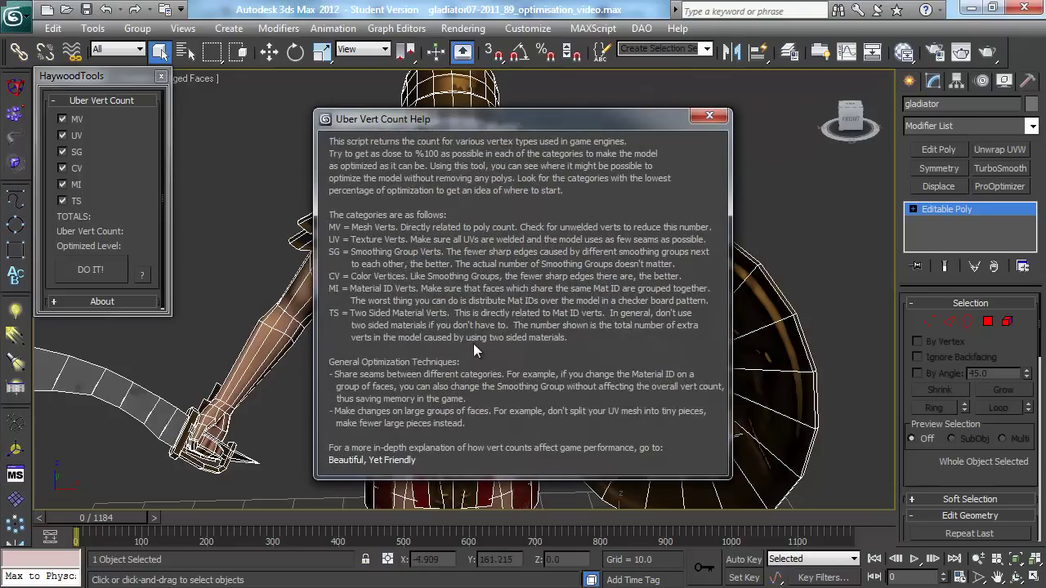
click(709, 115)
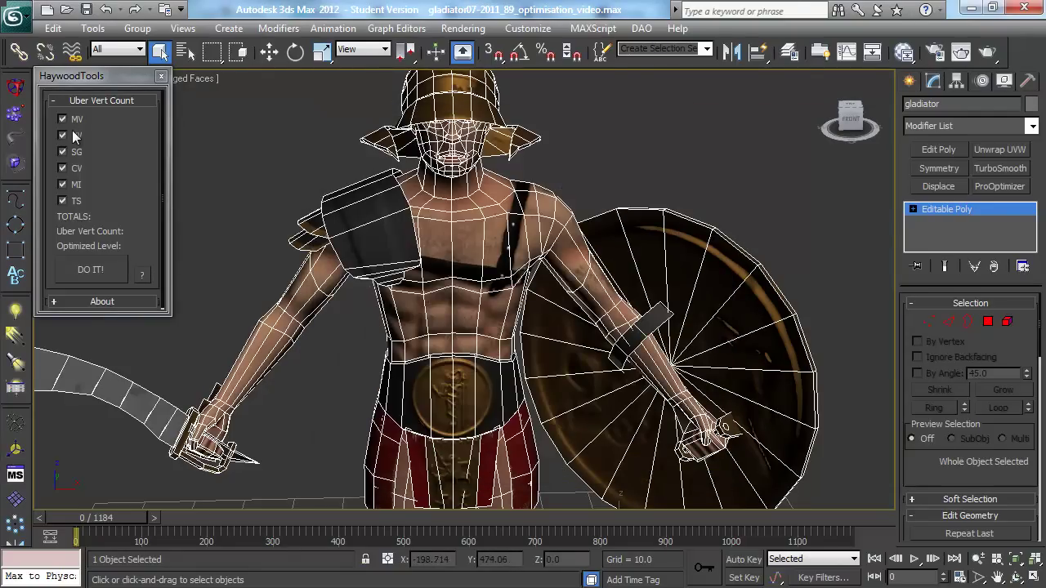
click(144, 276)
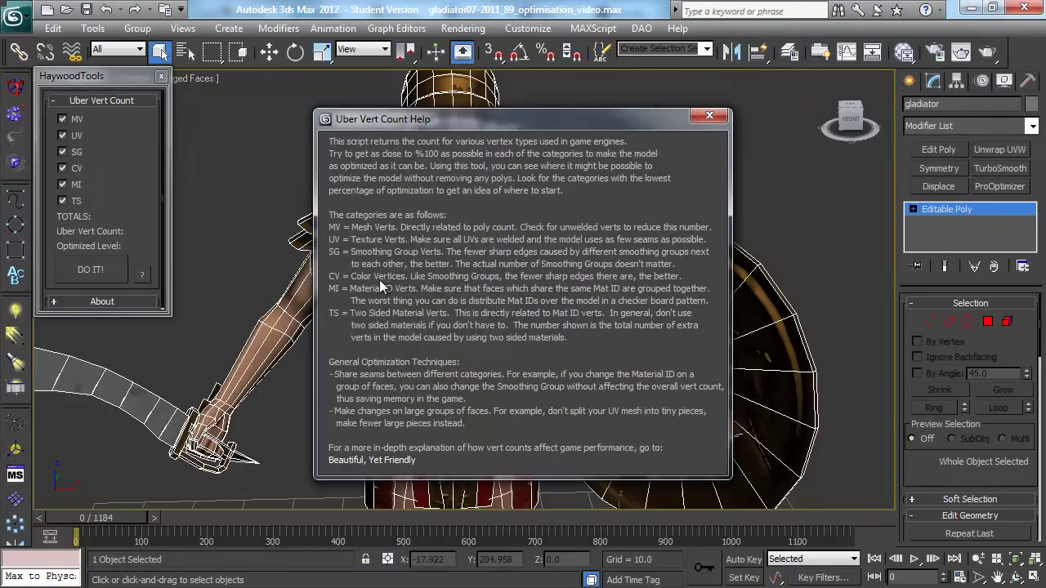
click(704, 115)
drag(117, 76, 249, 165)
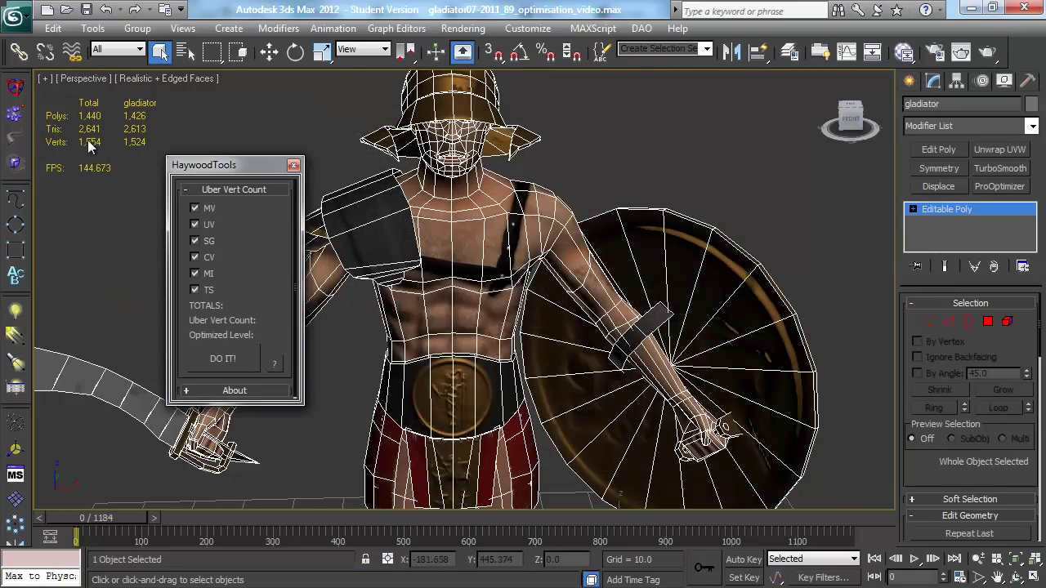
- Run DO IT! on the gladiator: Uber Vert Count 3233 at a 47% optimized level
click(239, 361)
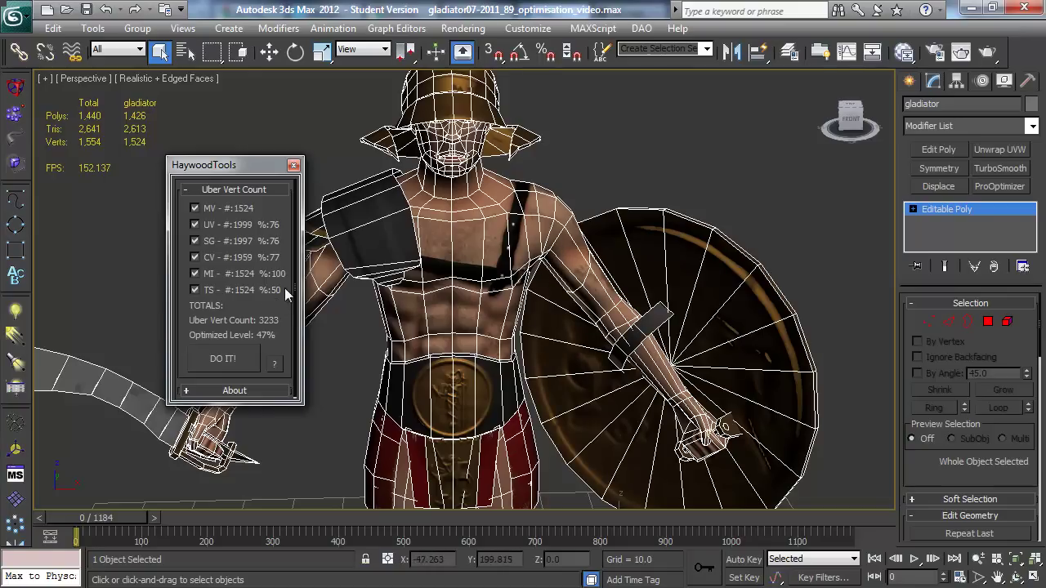
- Open and then close the Uber Vert Count help on vertex categories
click(274, 361)
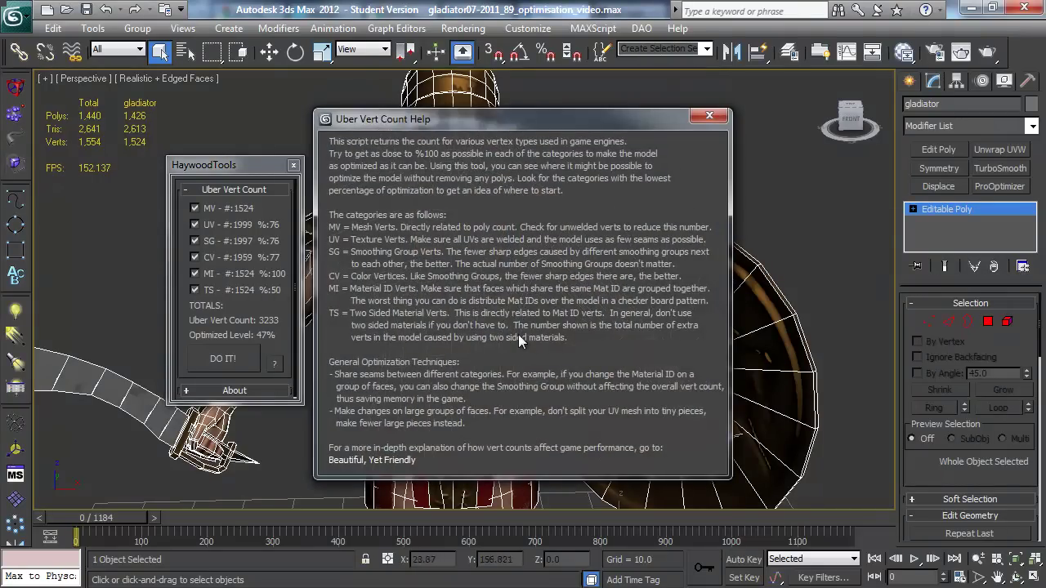
click(709, 115)
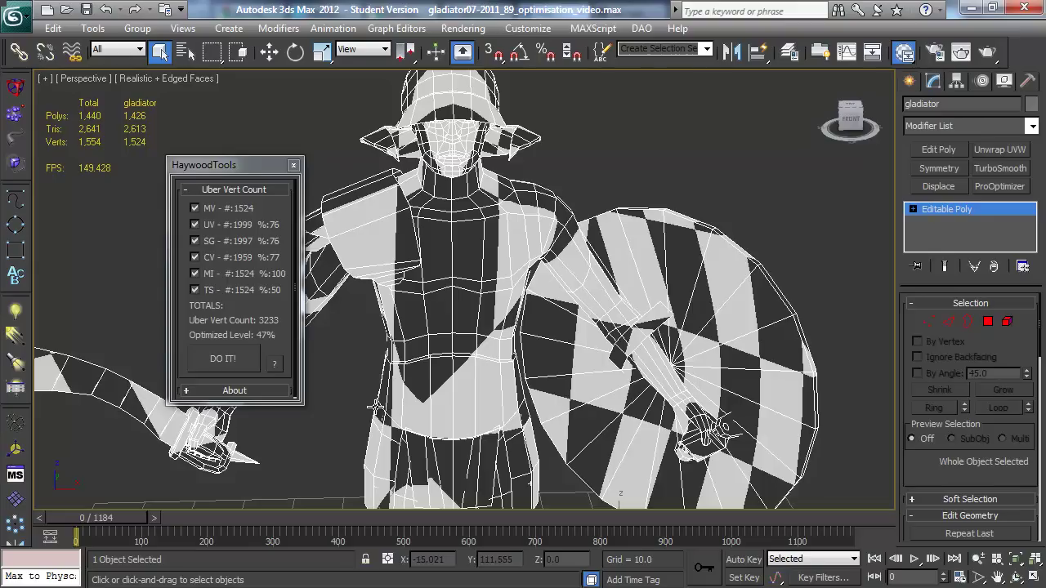
- Recount the Editable Mesh gladiator: Uber Vert Count 2506, zero two-sided verts, 60% optimized
click(224, 362)
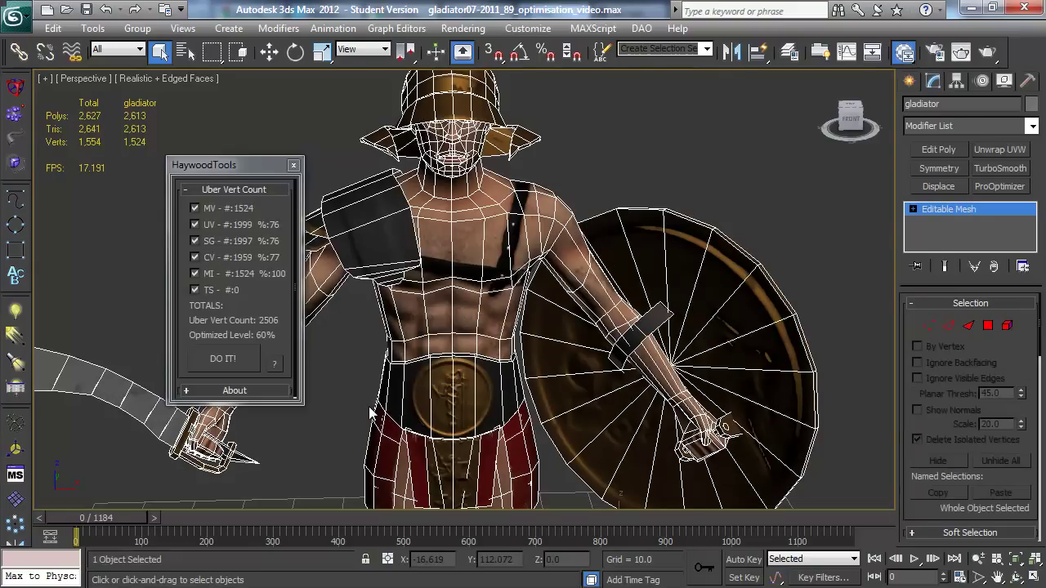